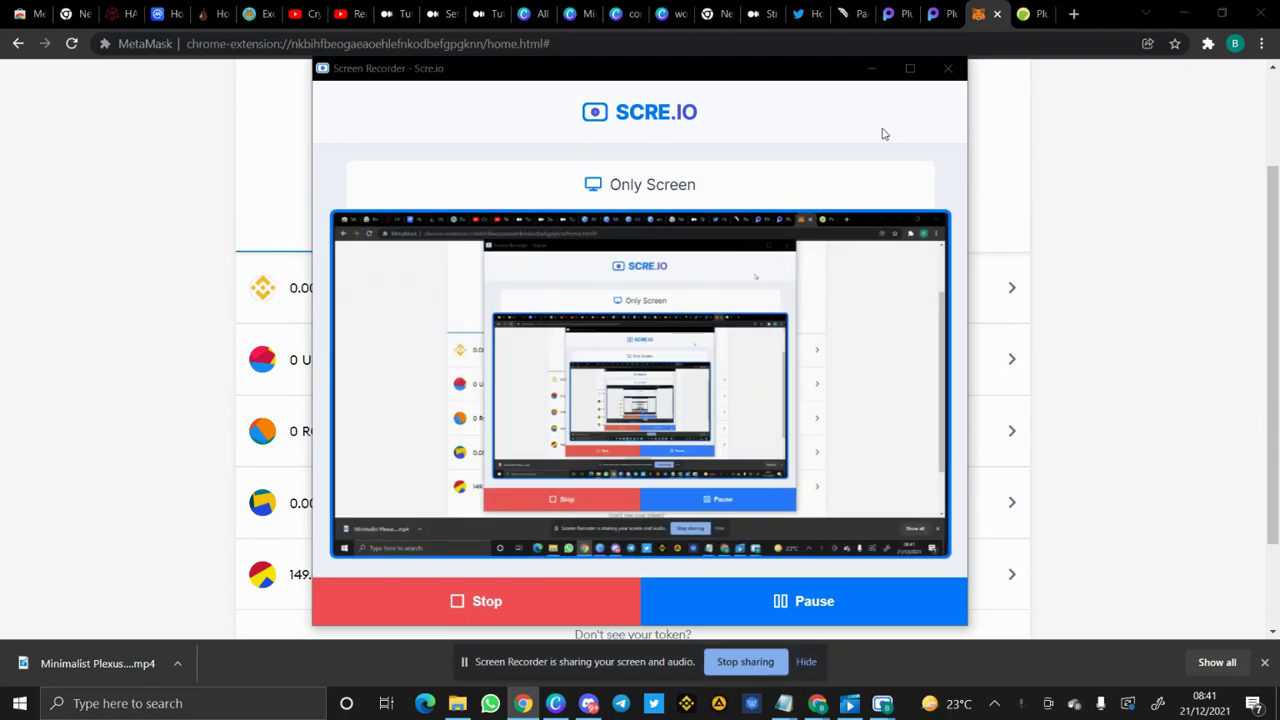
# Step: Review the account's network and token balances in the MetaMask wallet, including BNB and PLUT
pyautogui.click(870, 72)
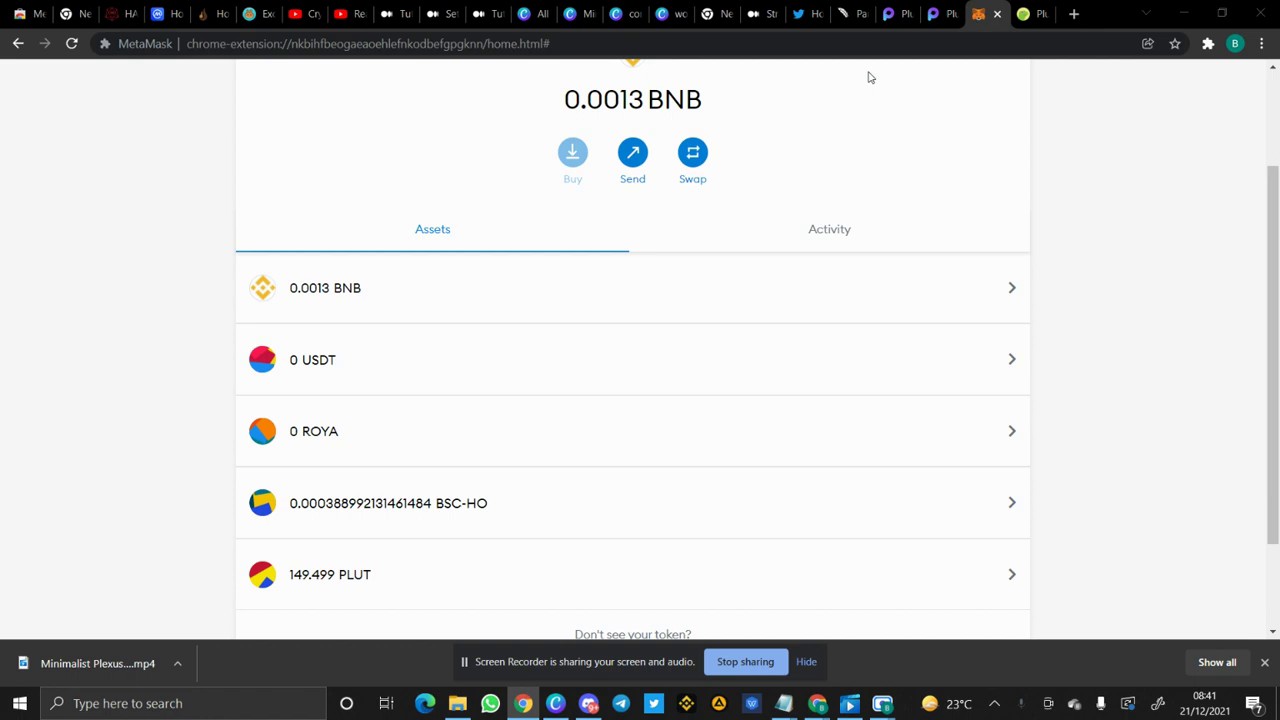
pyautogui.scroll(1, 869, 162)
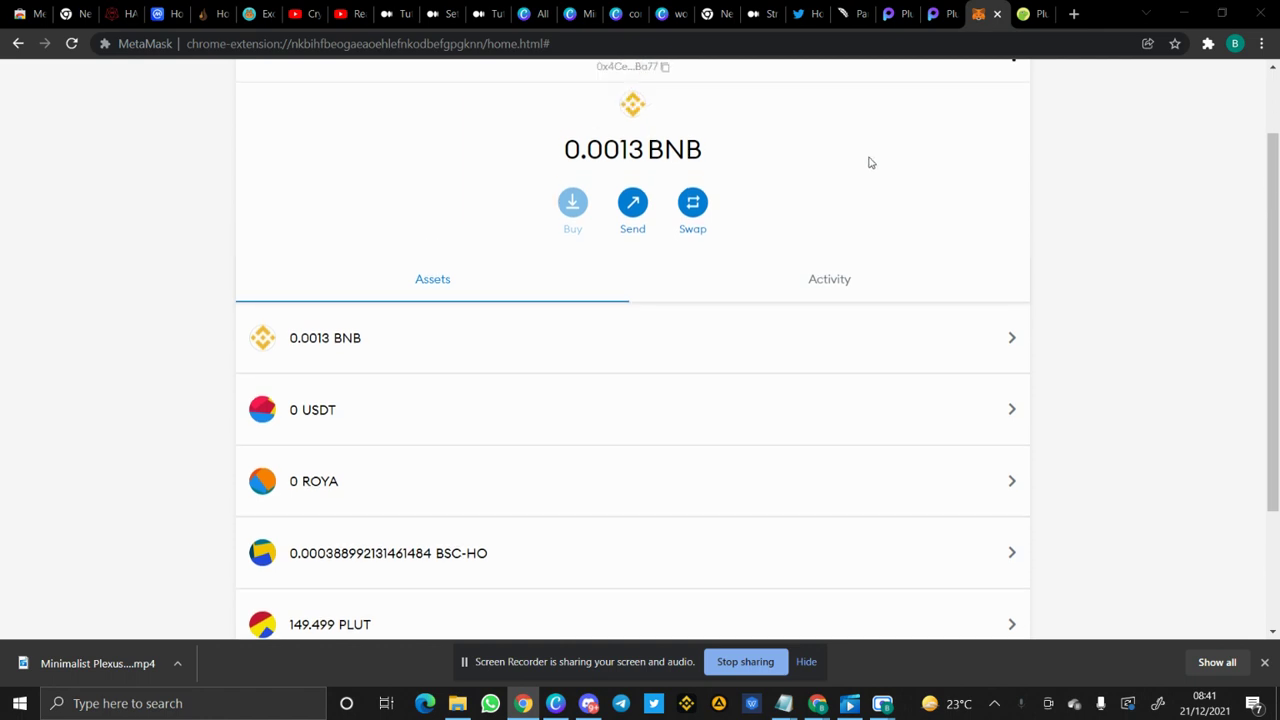
pyautogui.scroll(2, 869, 162)
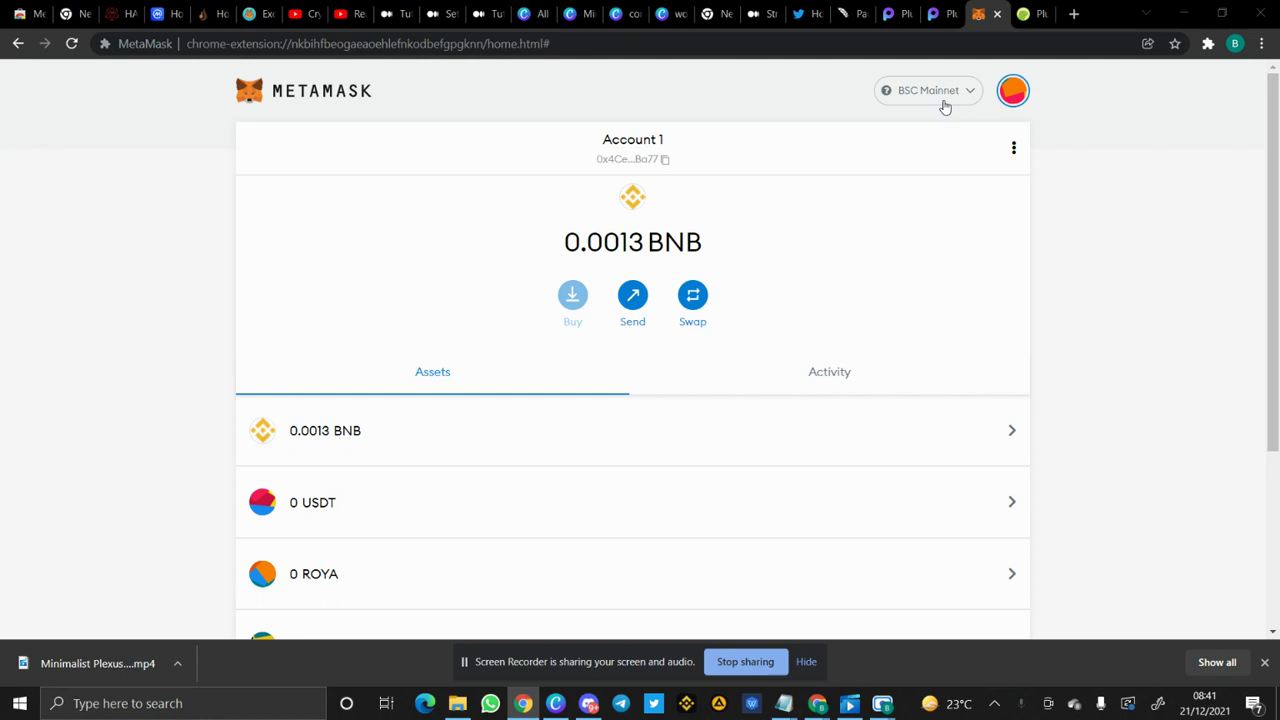
pyautogui.scroll(-1, 910, 344)
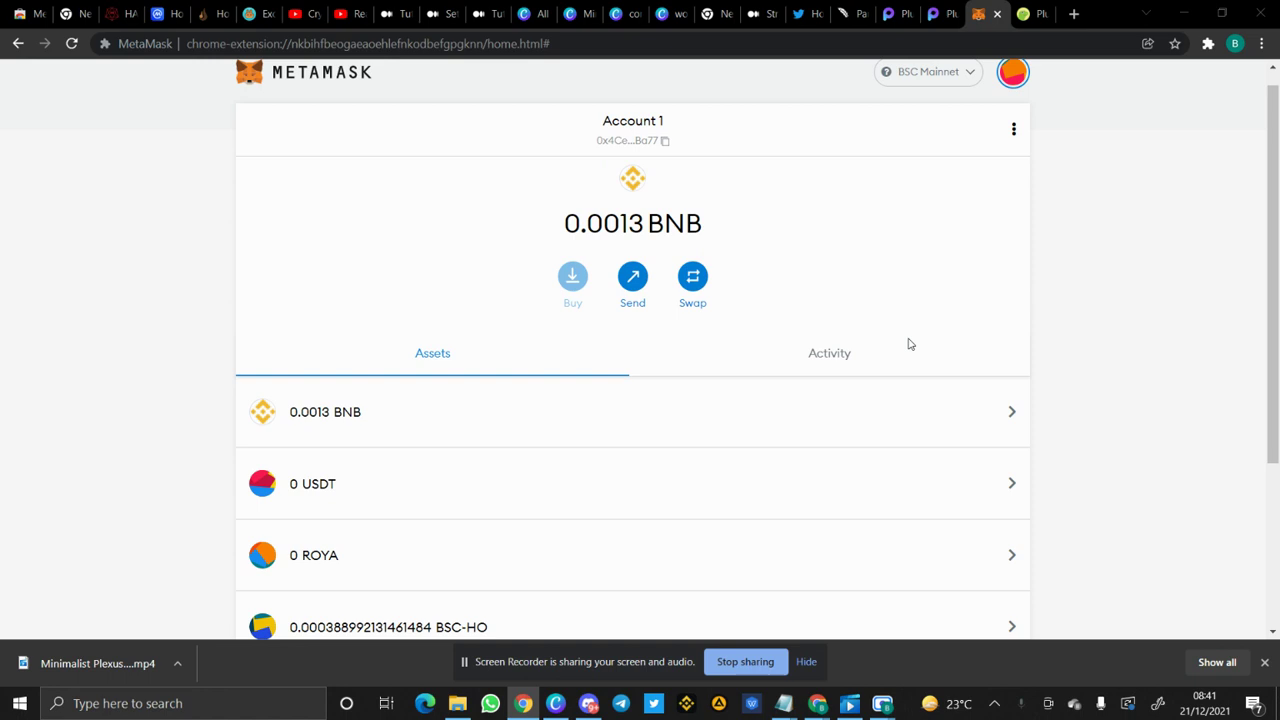
pyautogui.scroll(-1, 910, 344)
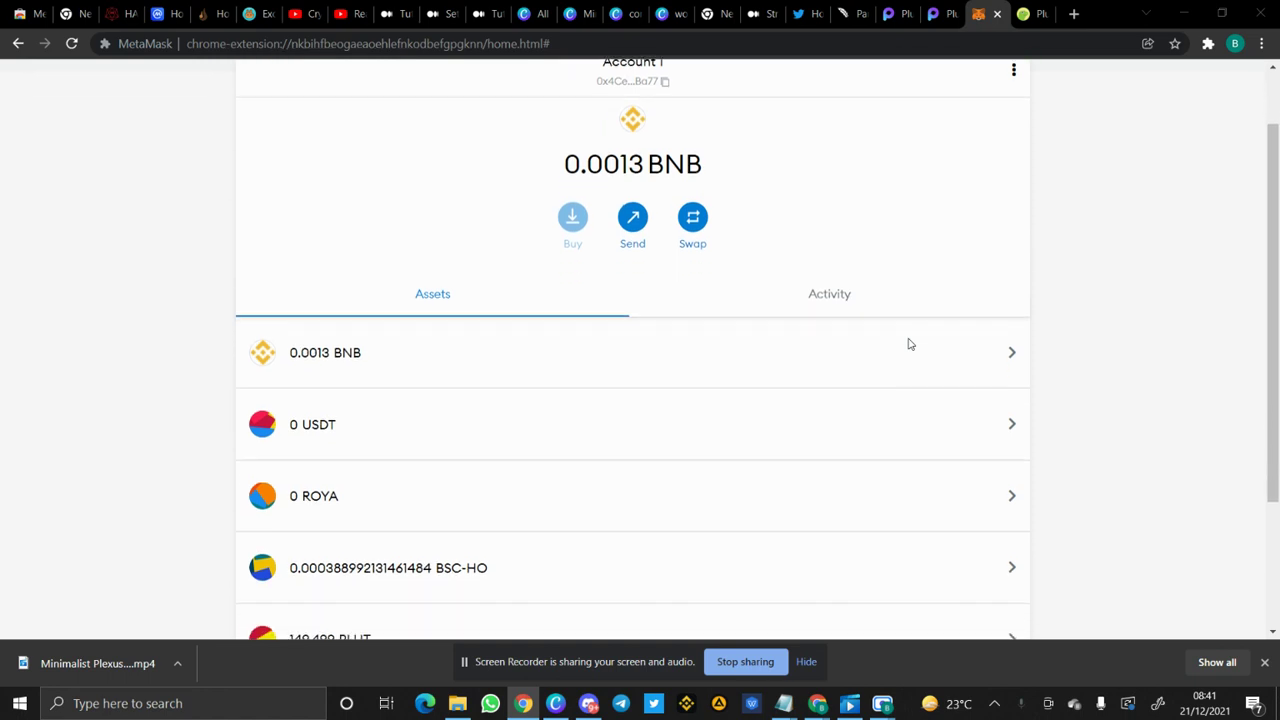
pyautogui.scroll(-1, 910, 297)
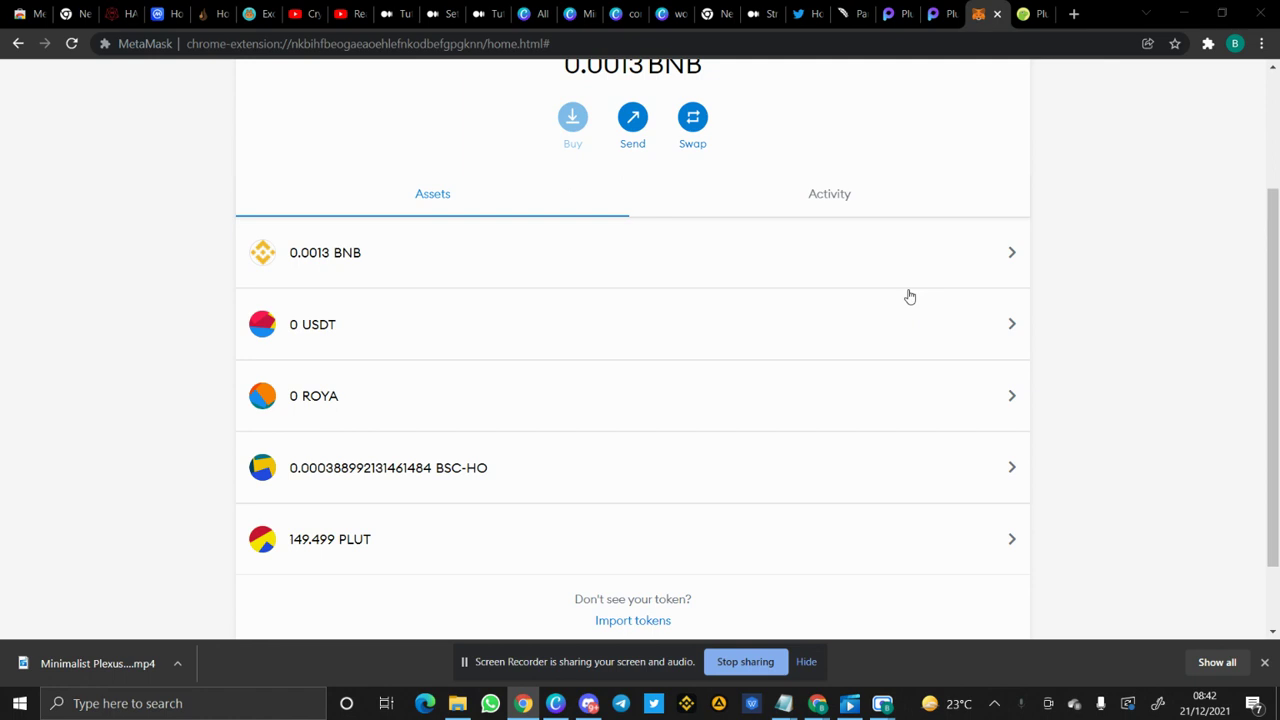
pyautogui.moveTo(277, 571)
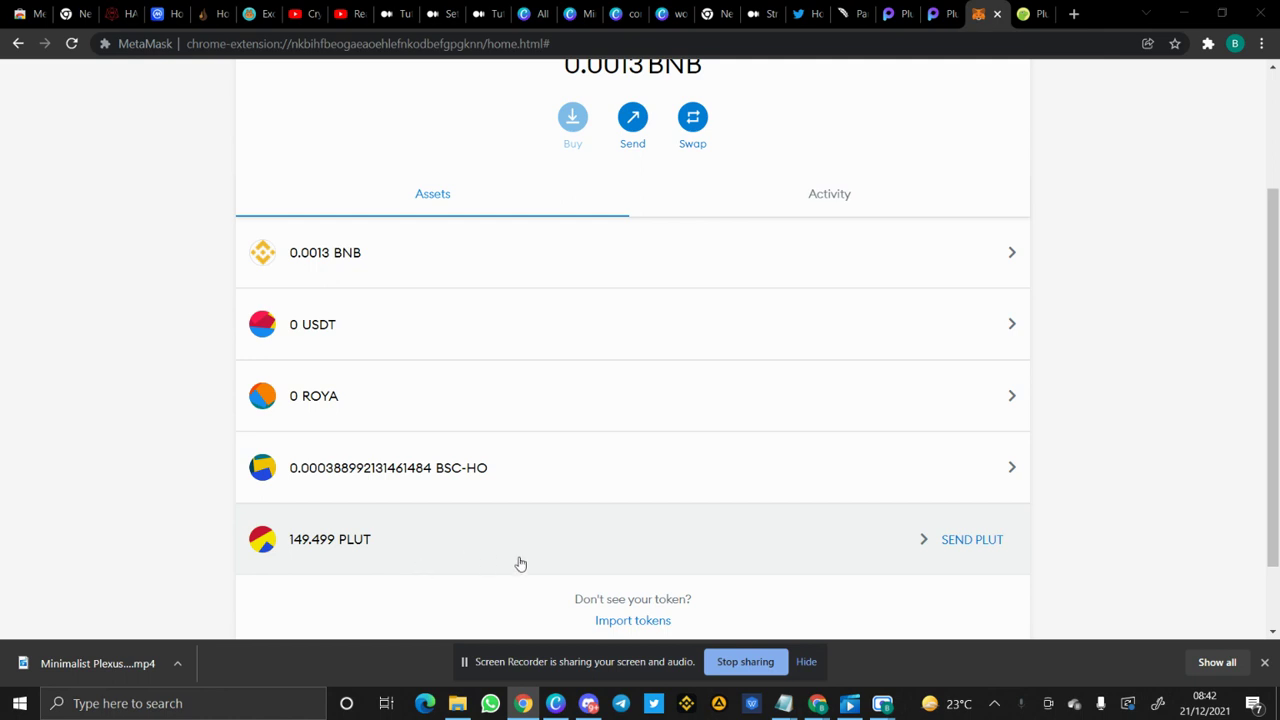
pyautogui.moveTo(875, 442)
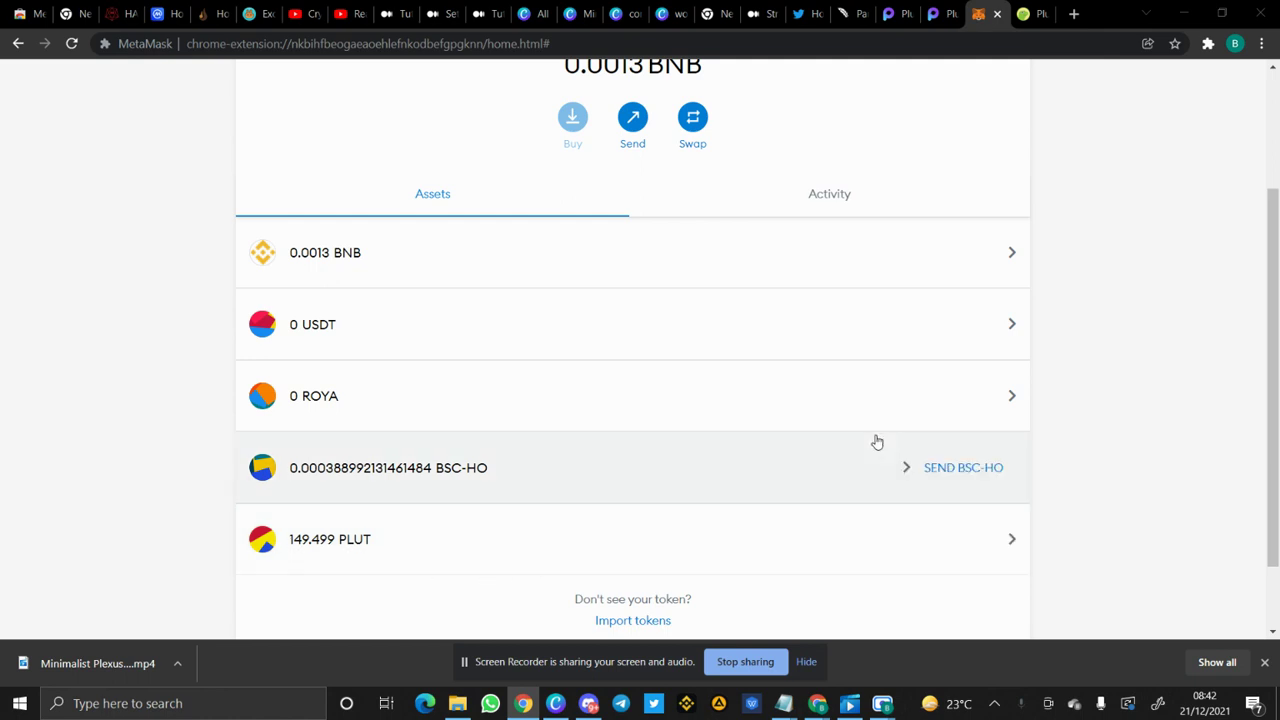
pyautogui.scroll(3, 876, 442)
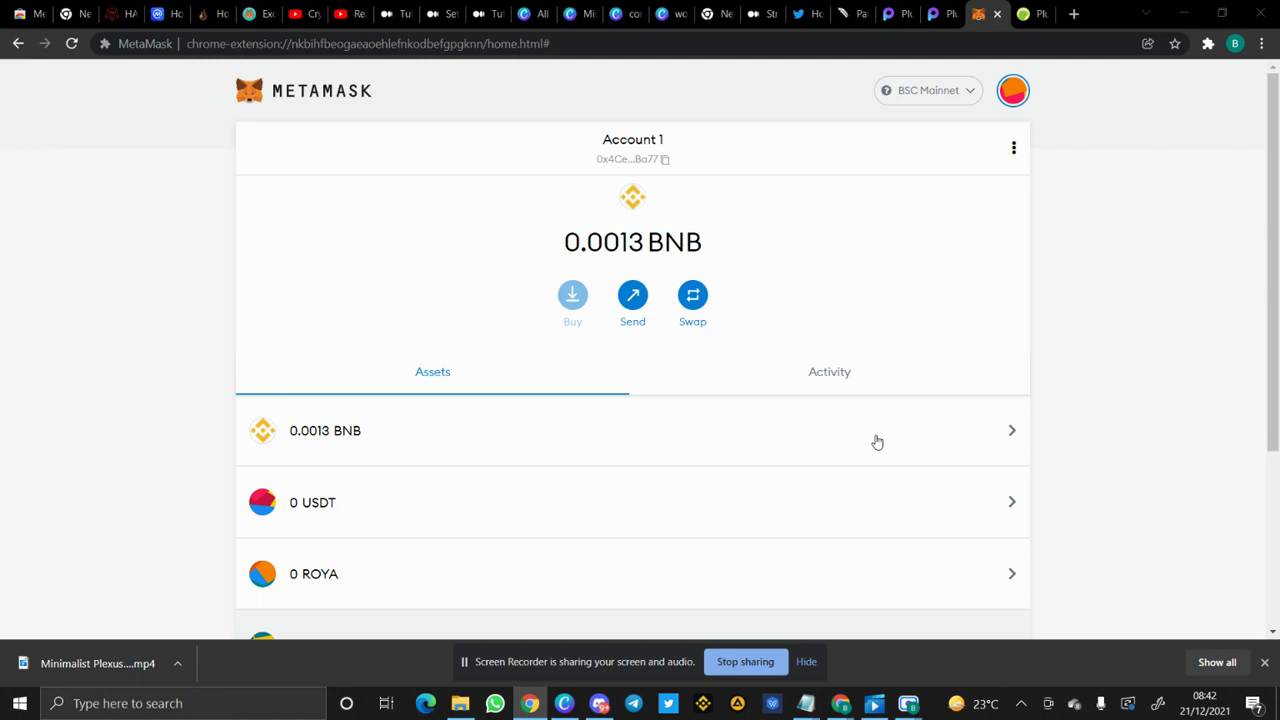
pyautogui.scroll(-1, 877, 442)
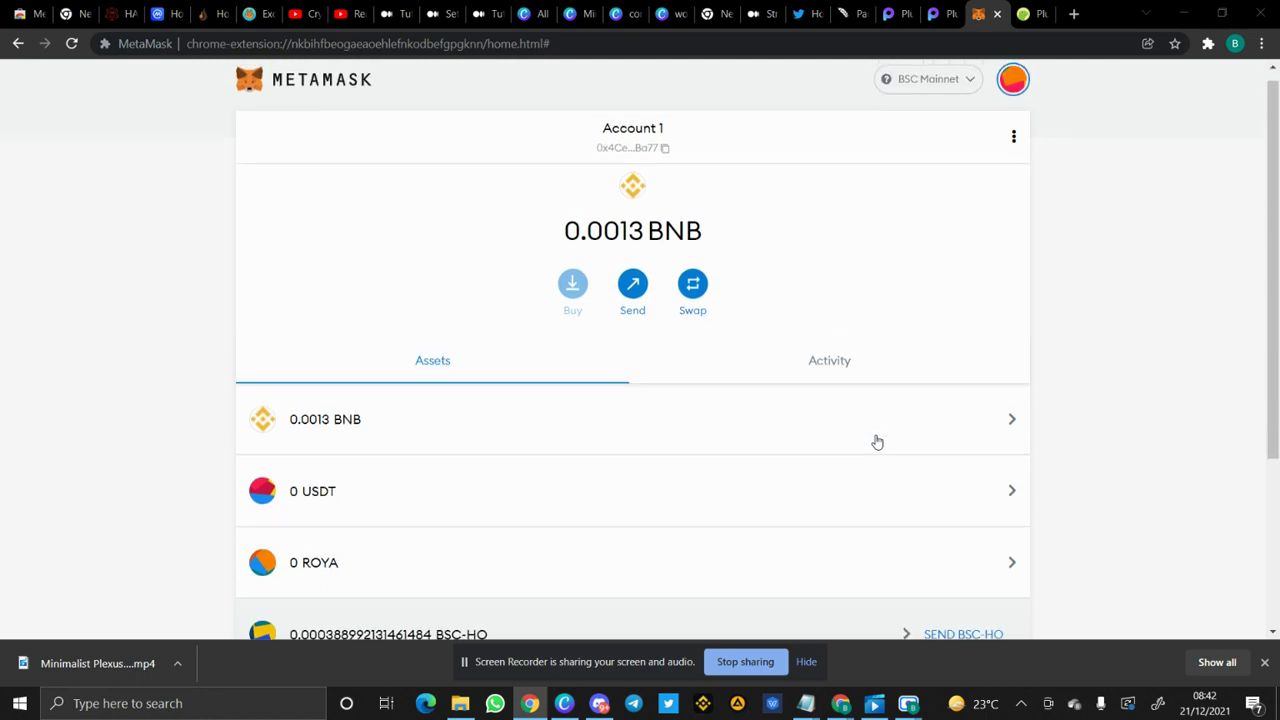
pyautogui.scroll(-2, 877, 442)
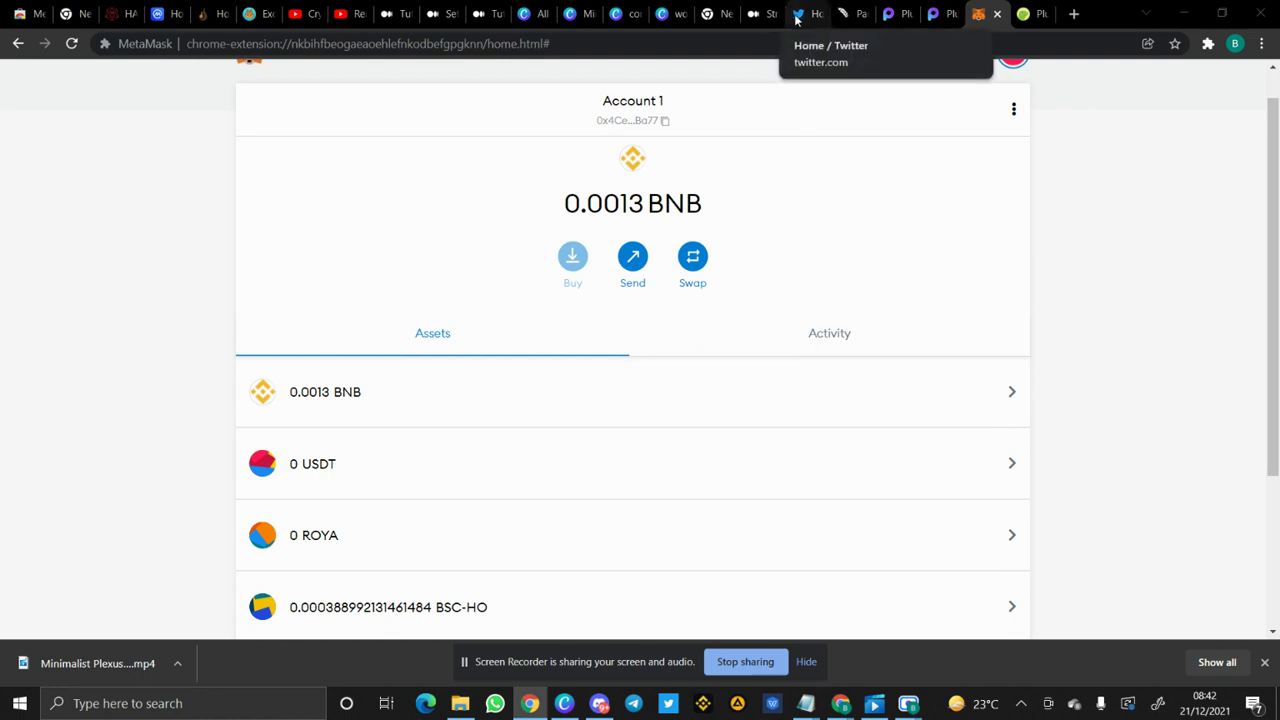
# Step: Switch to the Plutos Network staking page and examine the JellyBean and Marshmallow pool terms and the disclaimer
pyautogui.click(893, 14)
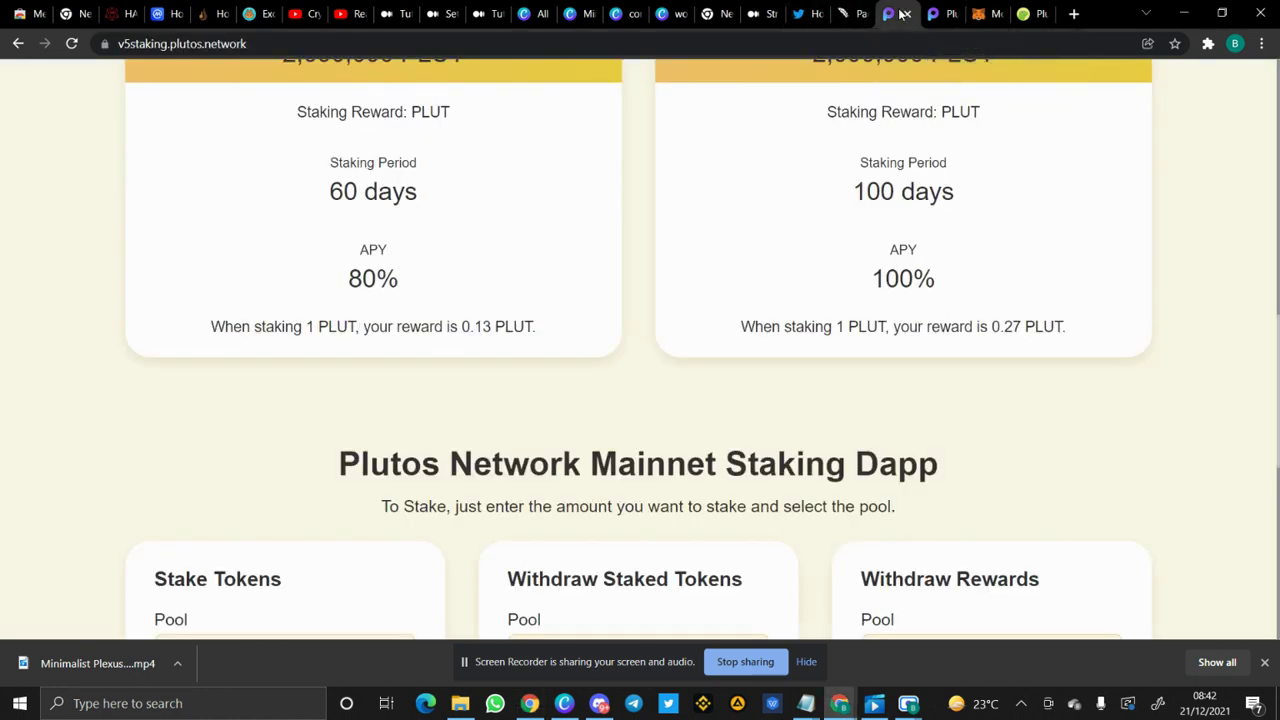
pyautogui.scroll(4, 775, 183)
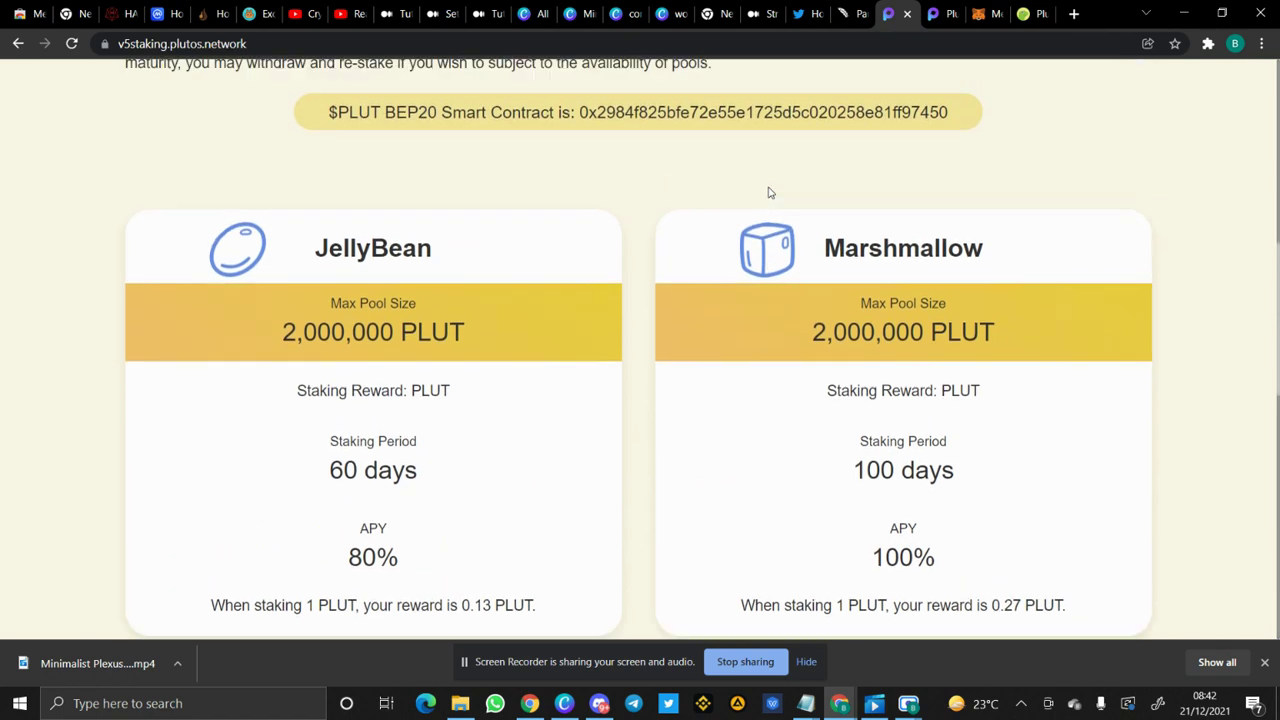
pyautogui.scroll(1, 770, 192)
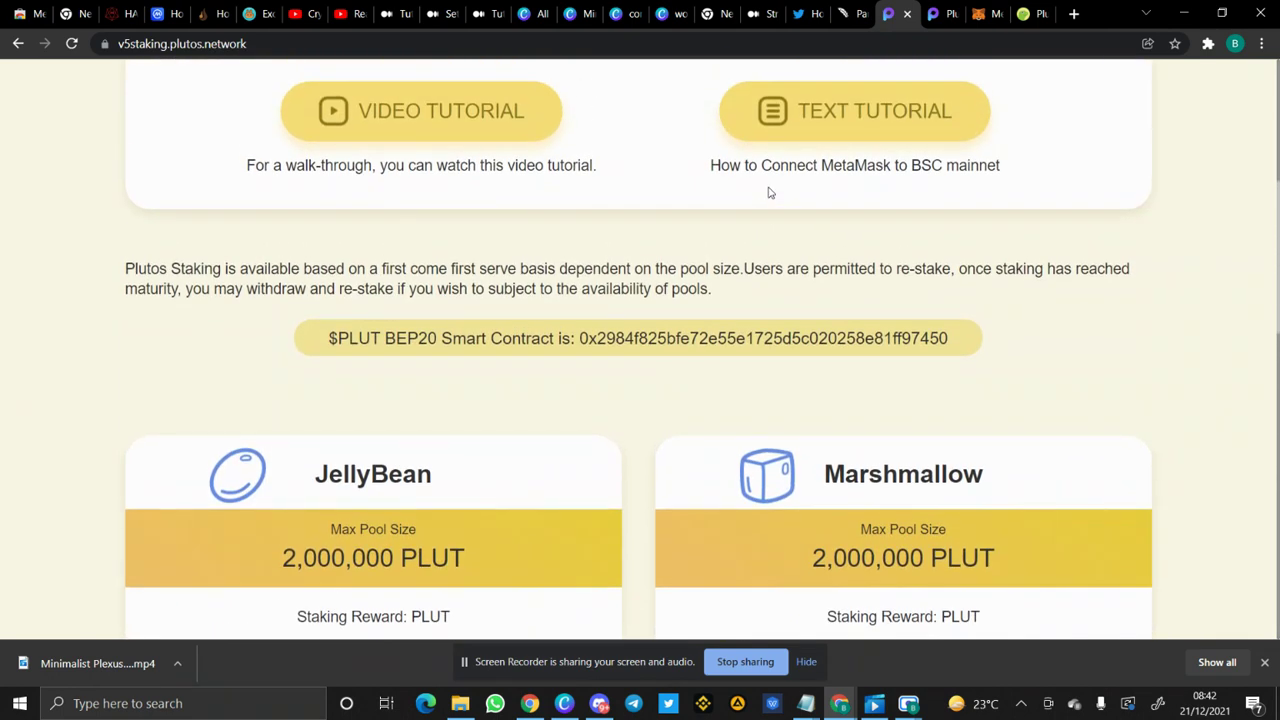
pyautogui.scroll(2, 770, 192)
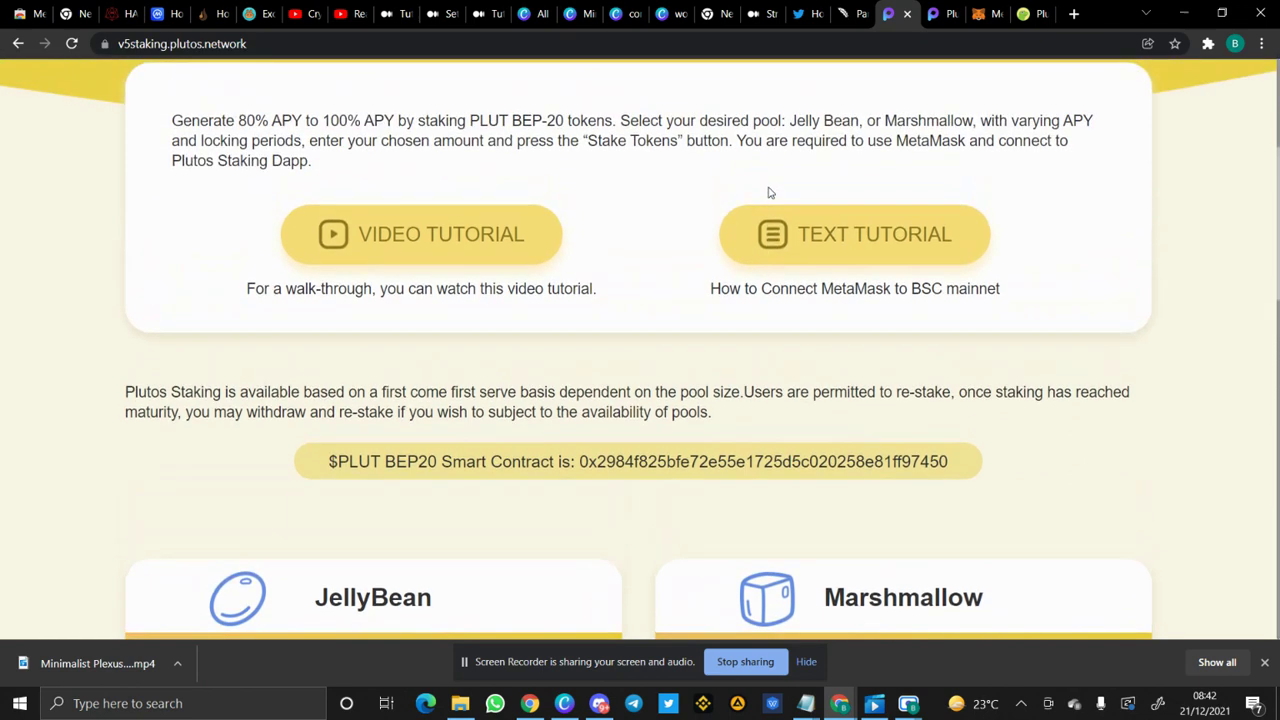
pyautogui.scroll(-3, 770, 187)
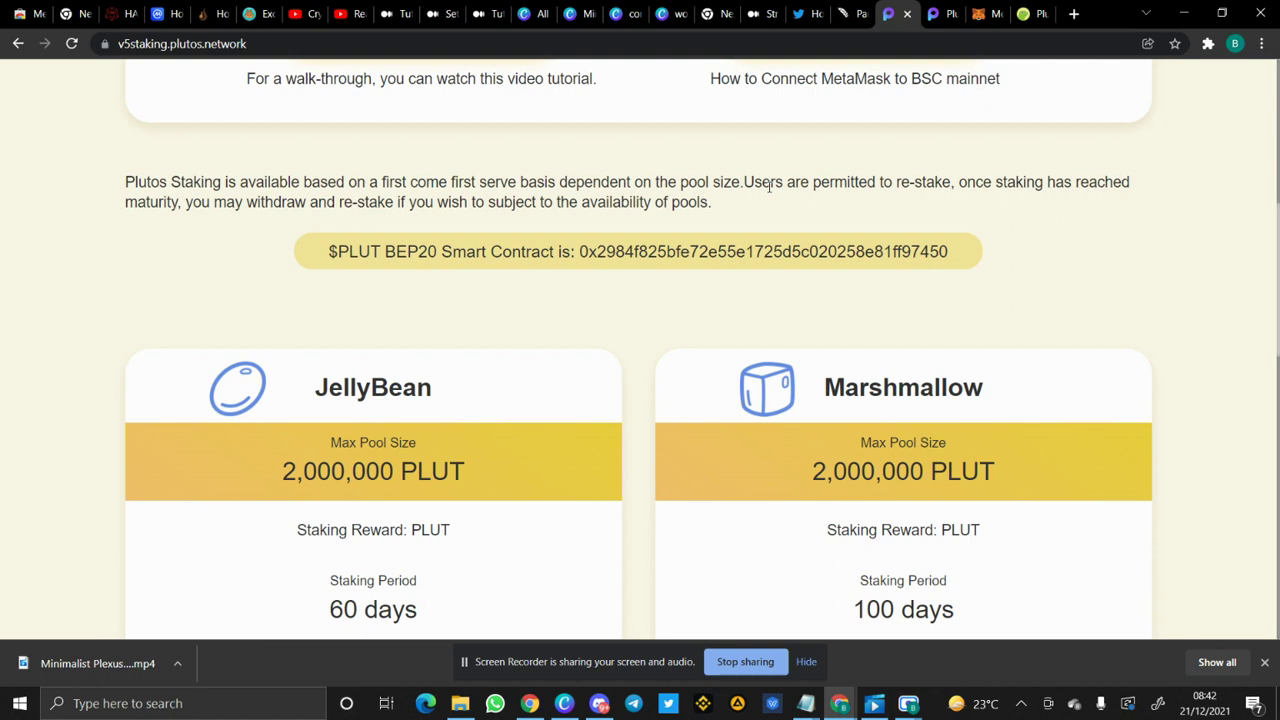
pyautogui.scroll(-1, 687, 398)
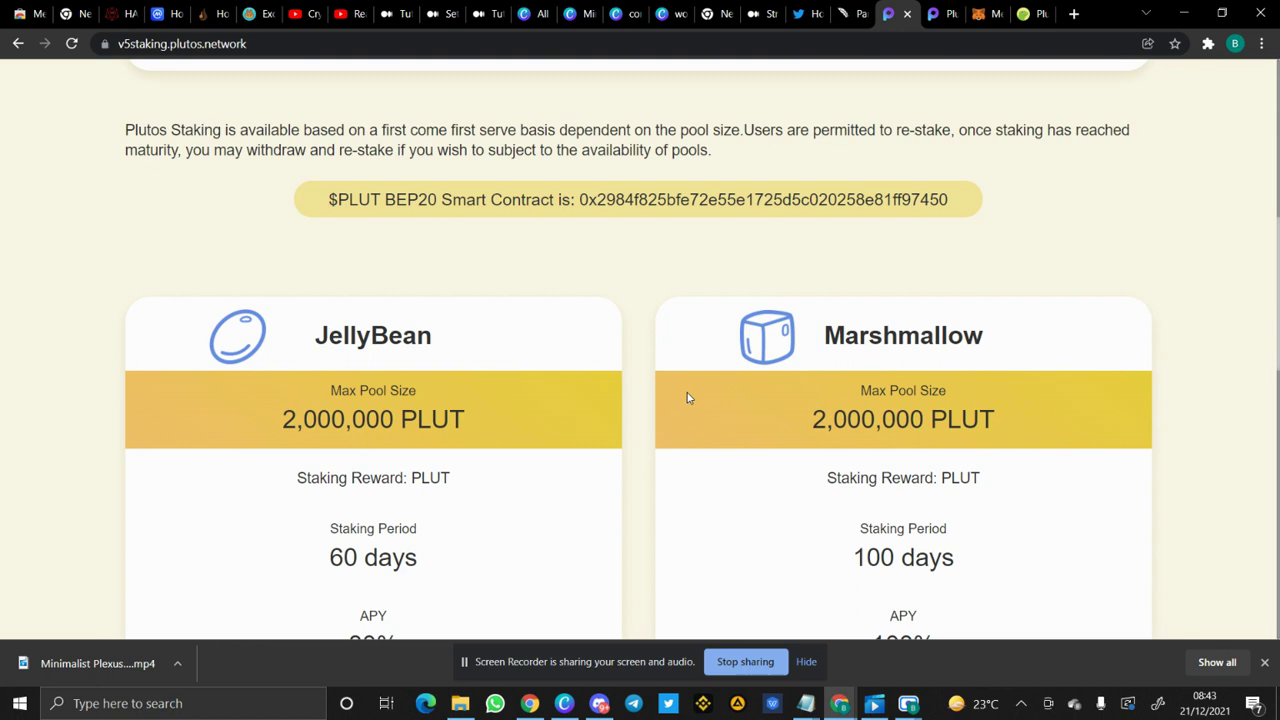
pyautogui.scroll(-2, 687, 398)
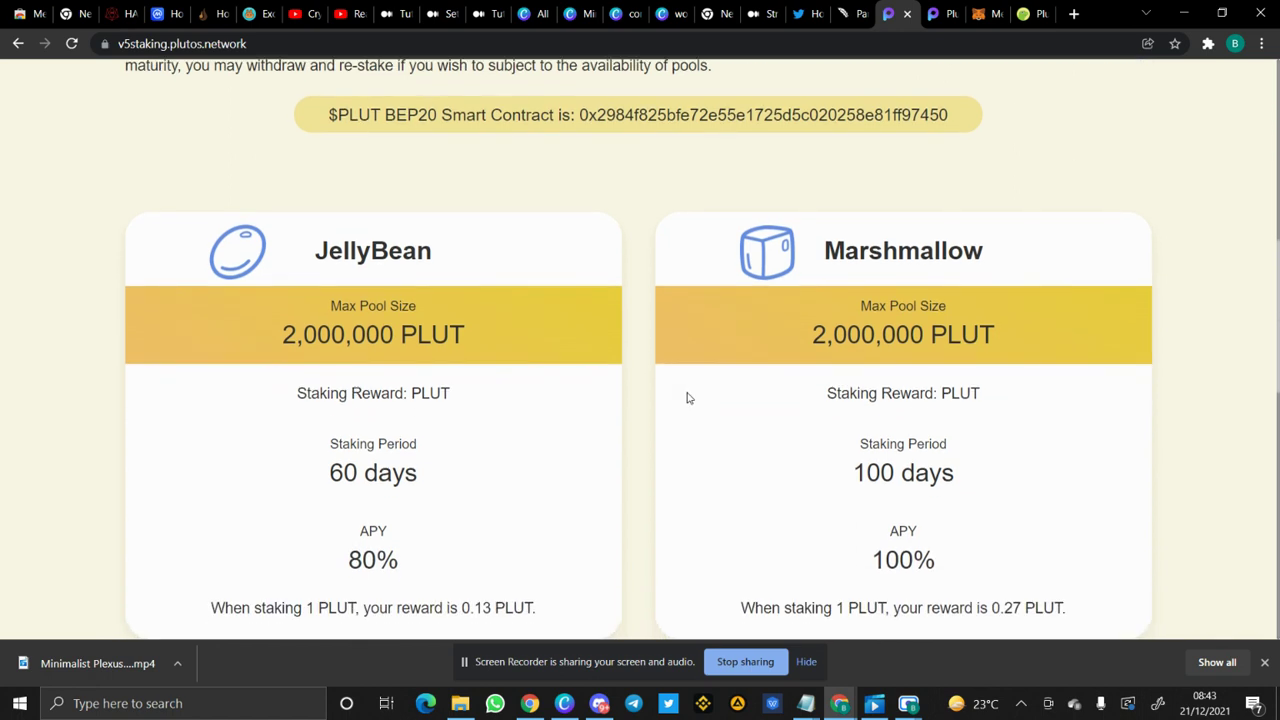
pyautogui.scroll(-1, 687, 398)
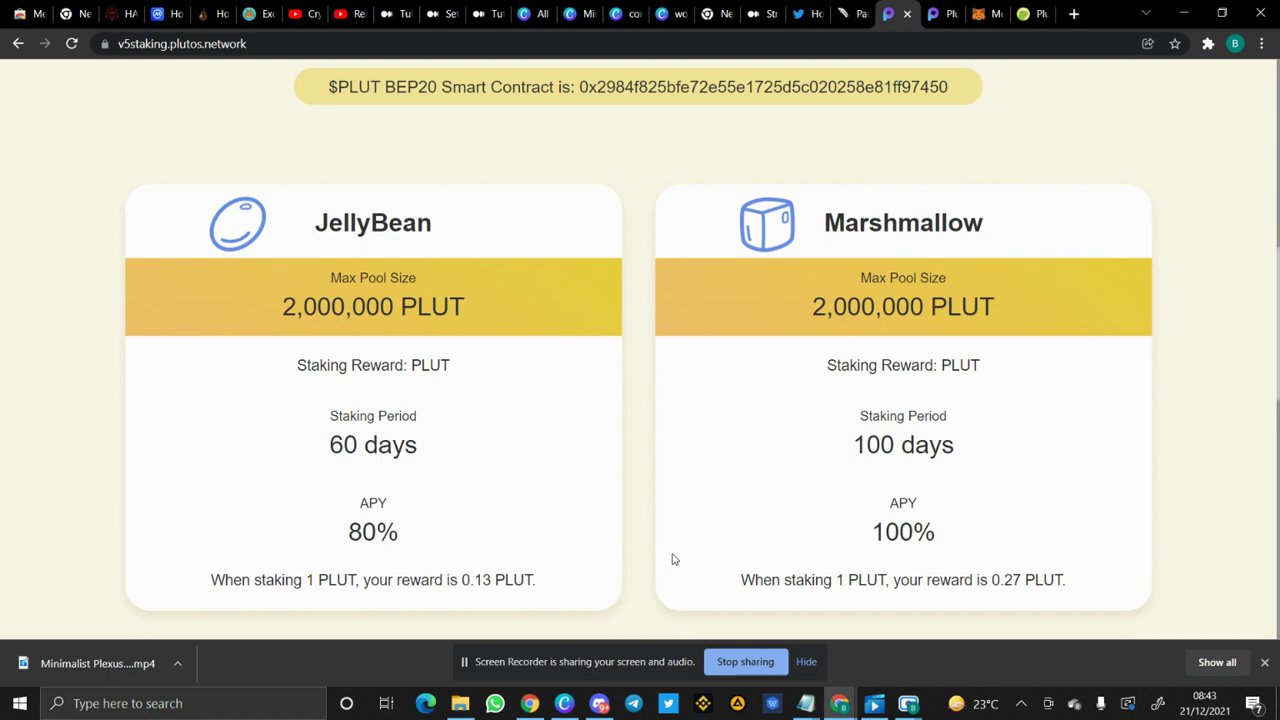
pyautogui.scroll(-1, 497, 567)
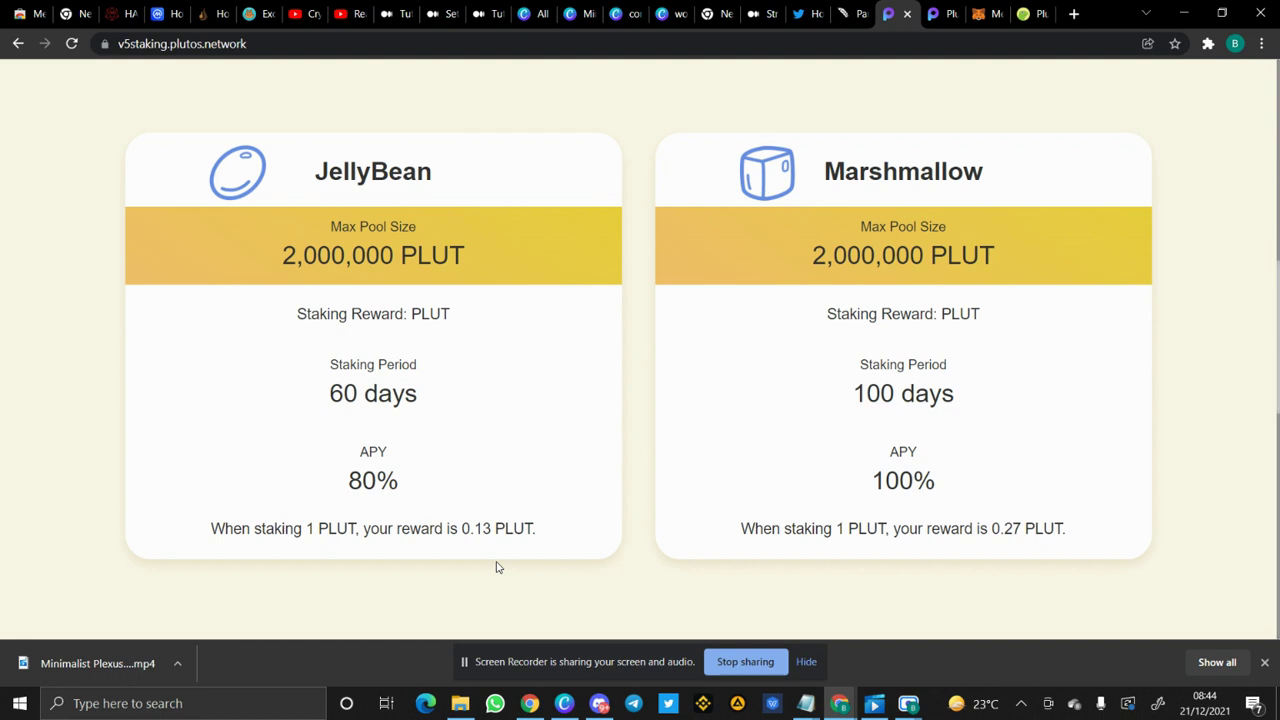
pyautogui.scroll(-1, 498, 567)
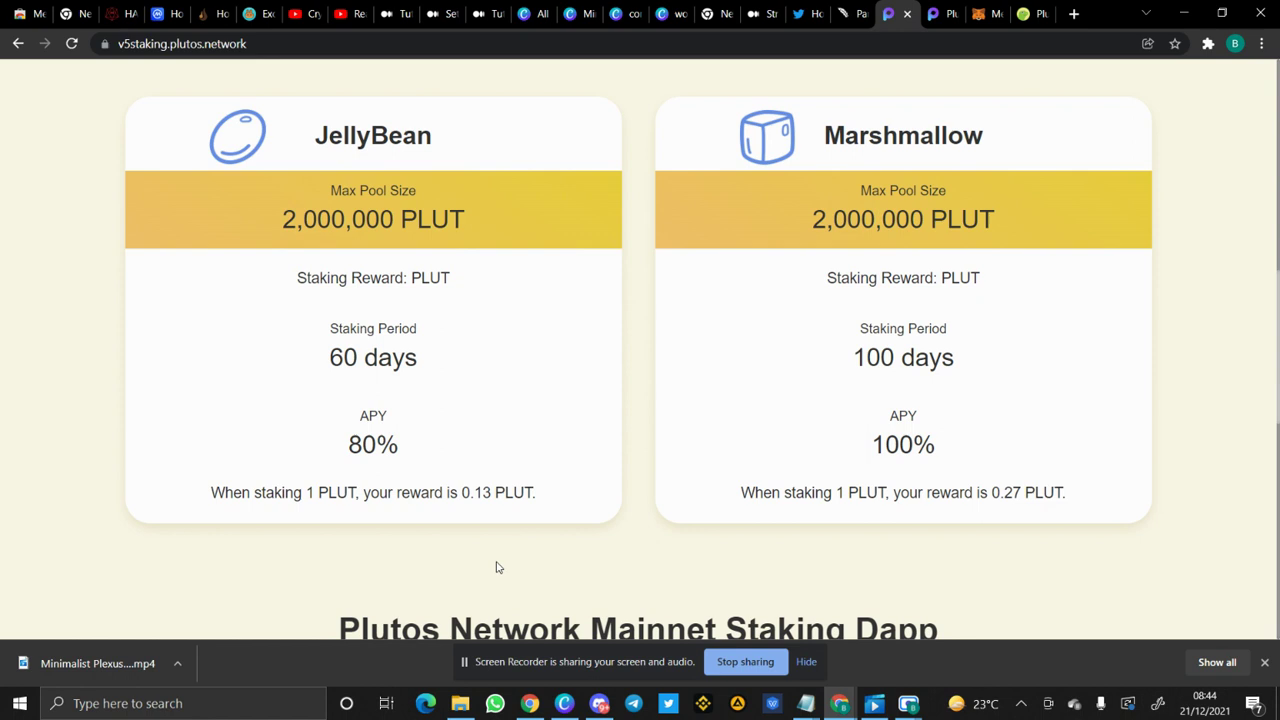
pyautogui.scroll(-8, 498, 567)
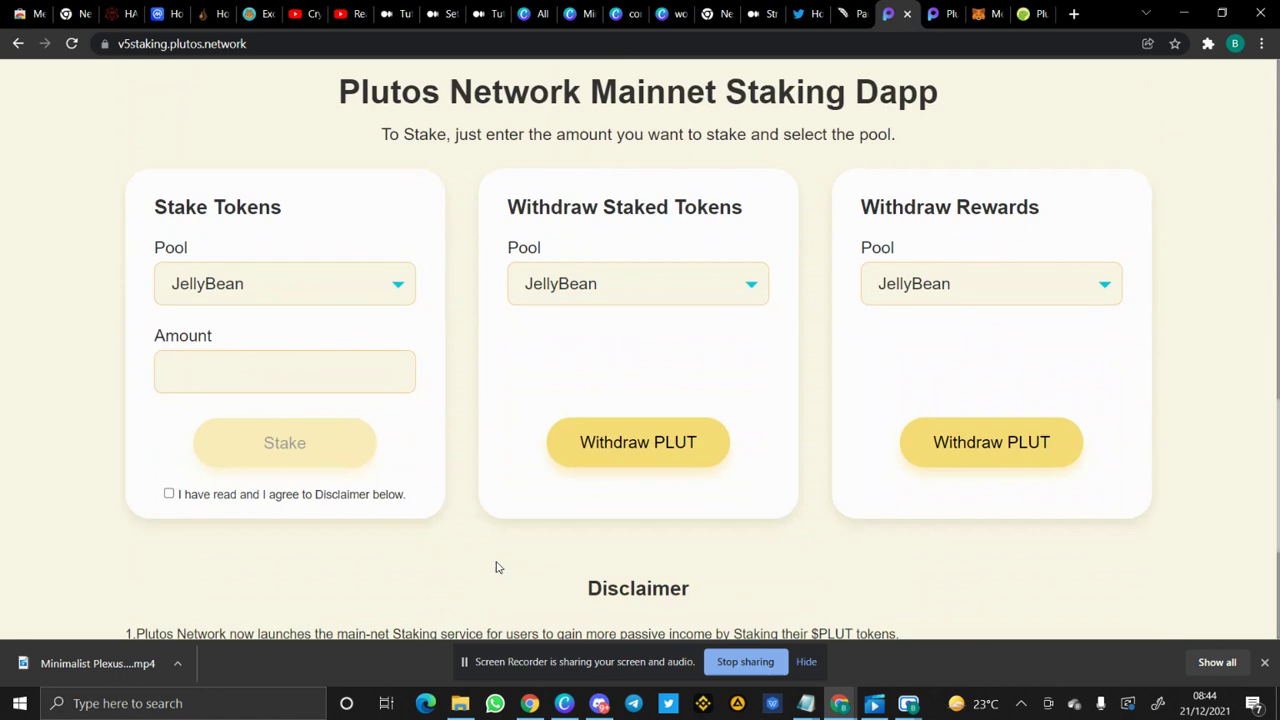
pyautogui.scroll(-1, 498, 567)
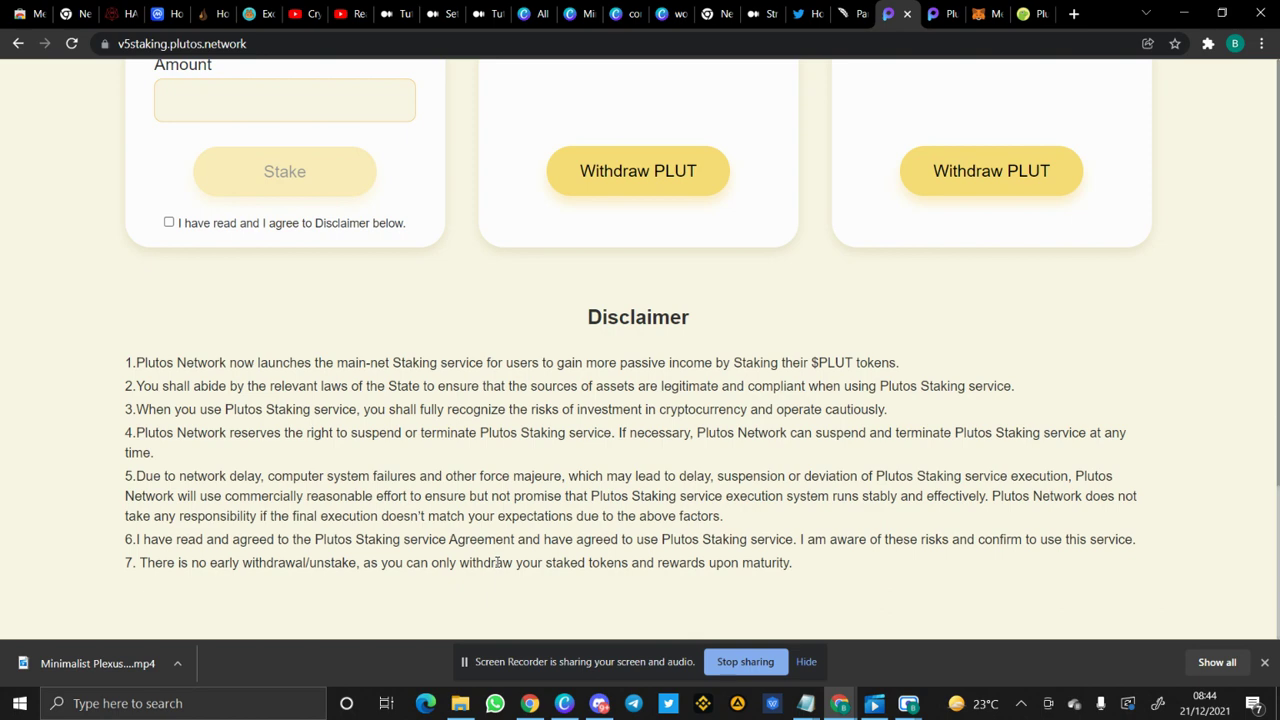
# Step: Select Marshmallow as the pool in the Stake Tokens form
pyautogui.scroll(2, 497, 563)
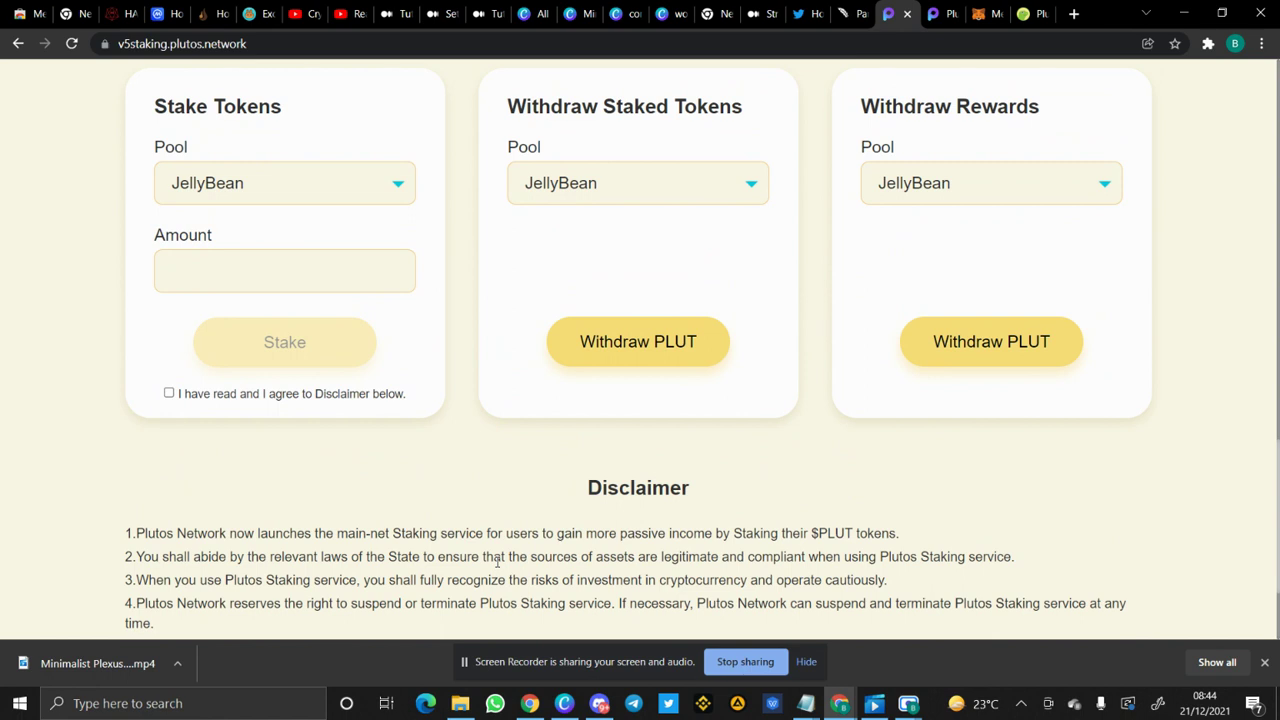
pyautogui.scroll(1, 497, 563)
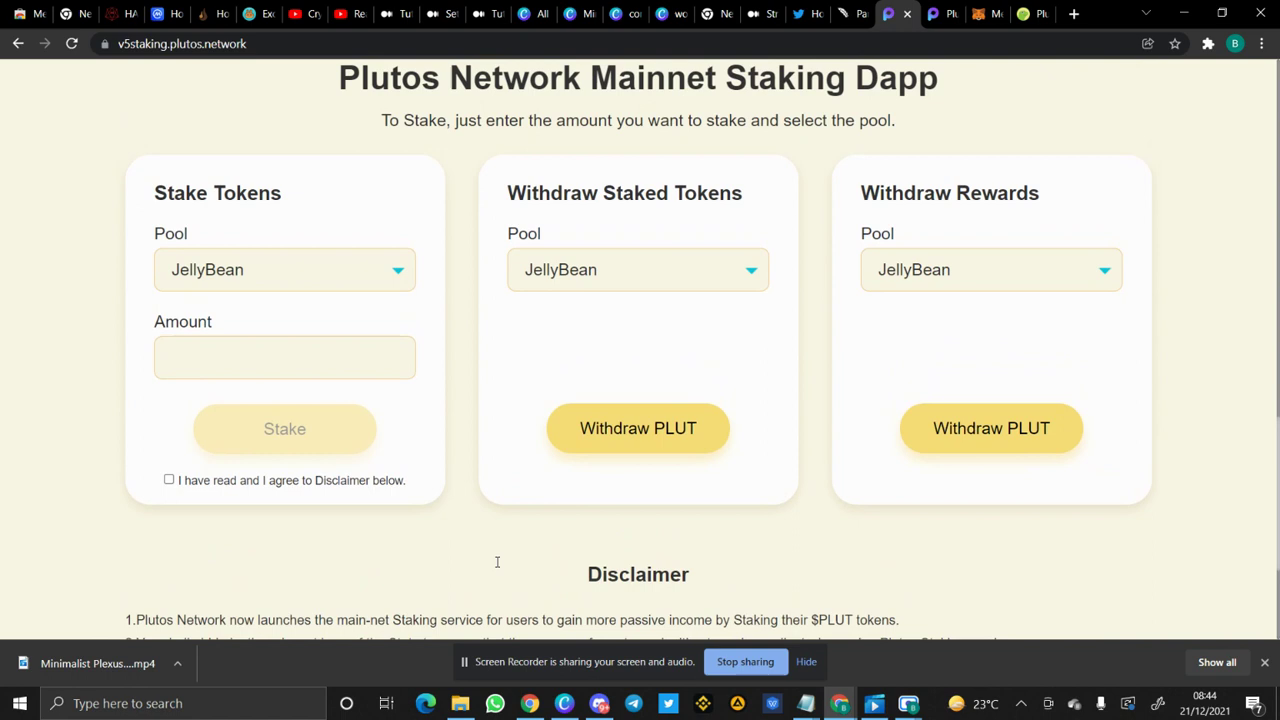
pyautogui.scroll(1, 497, 567)
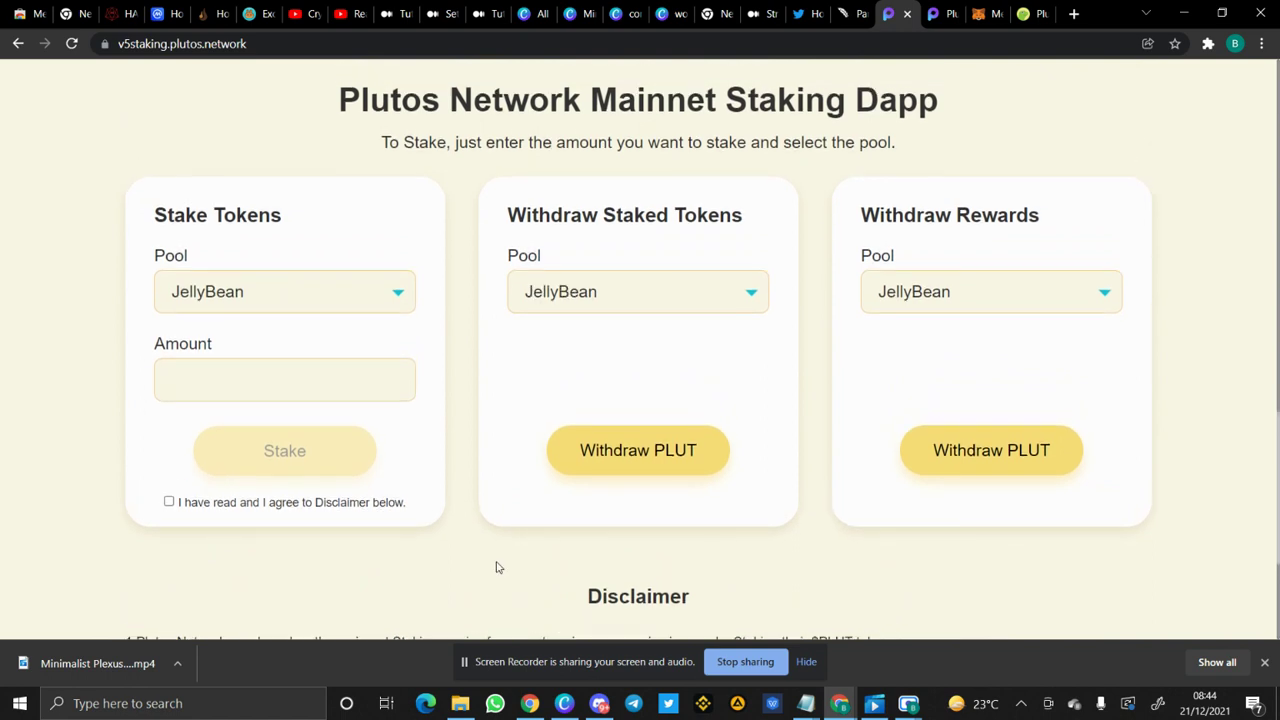
pyautogui.click(412, 294)
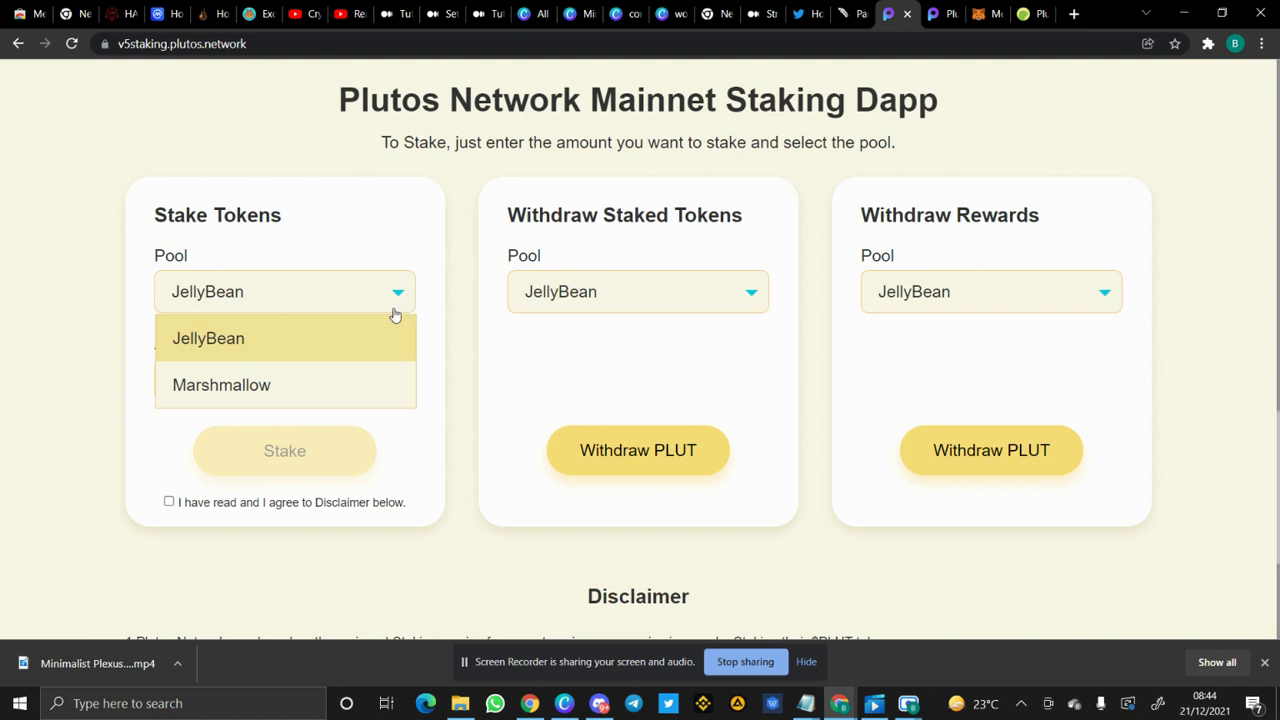
pyautogui.click(429, 405)
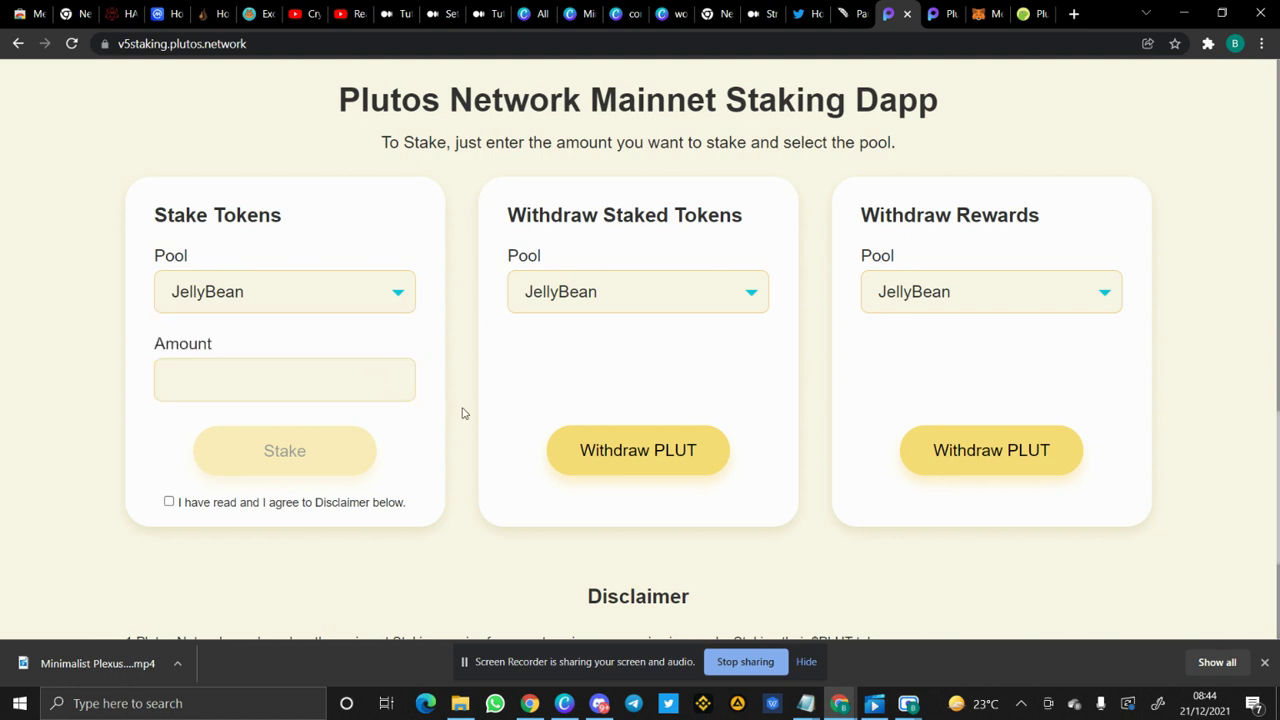
pyautogui.click(376, 305)
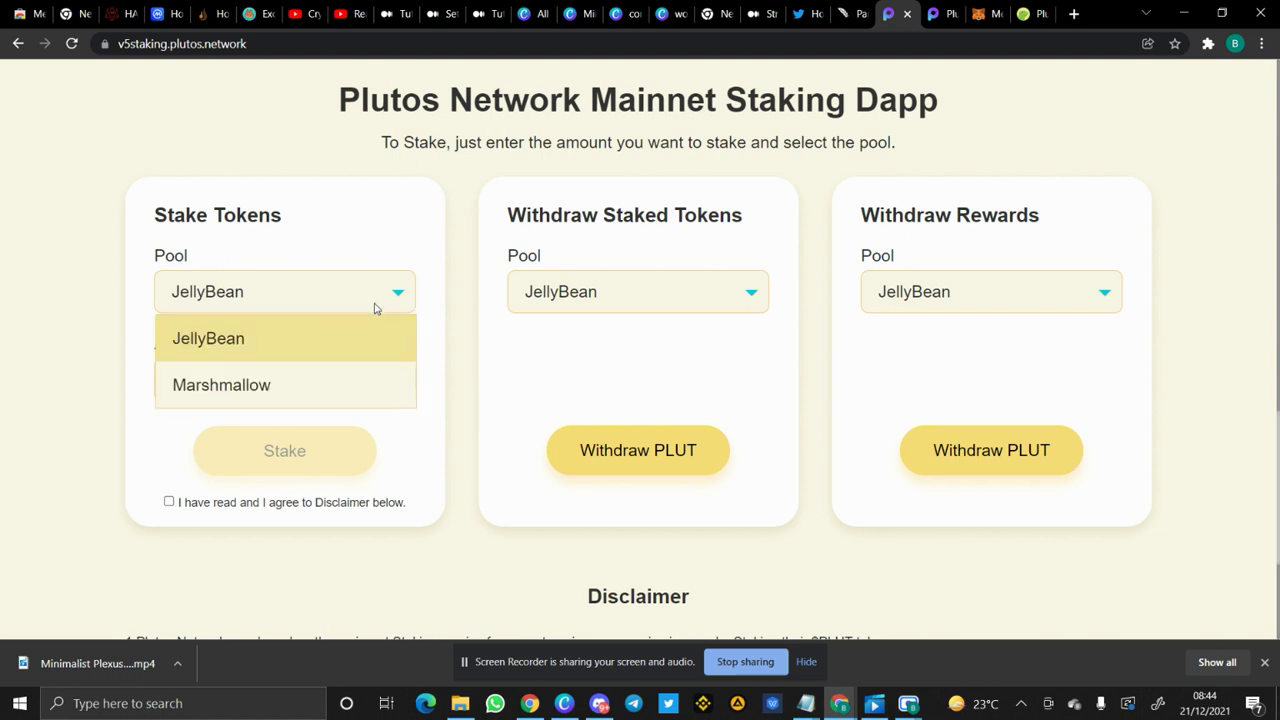
pyautogui.click(365, 390)
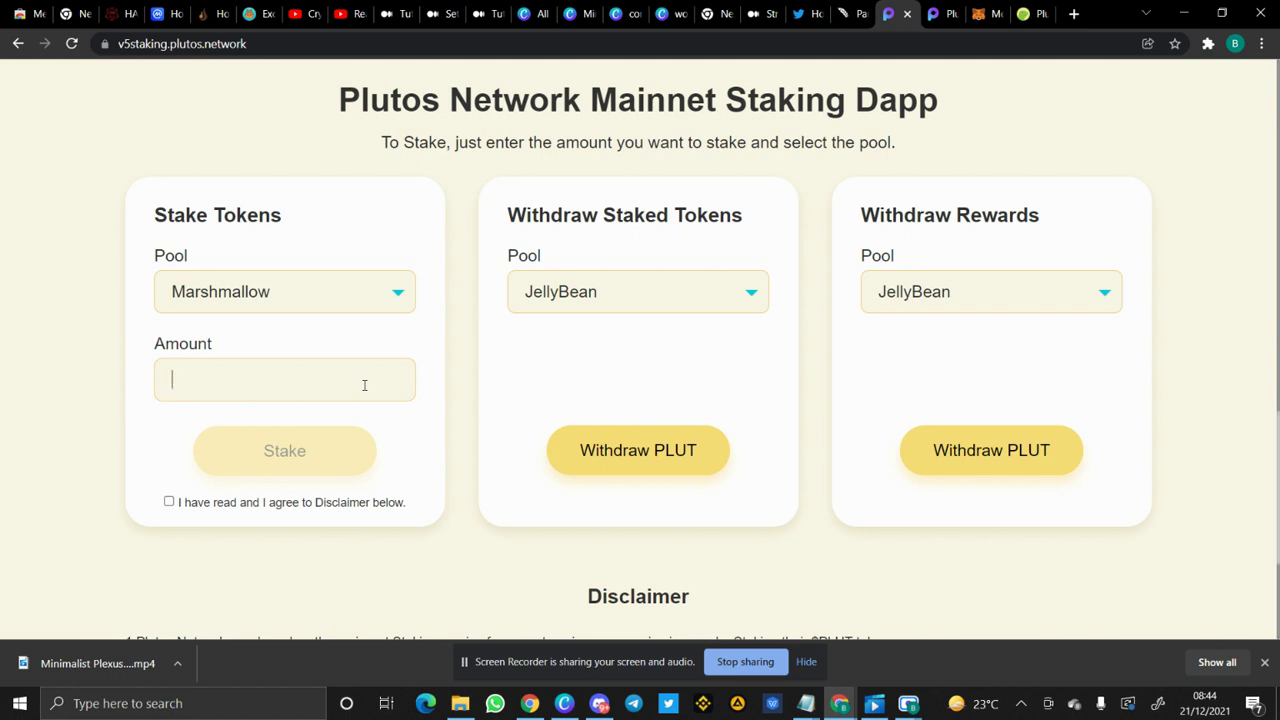
# Step: Reselect the Marshmallow pool in the Stake Tokens form and set the amount to 100
pyautogui.scroll(1, 364, 385)
pyautogui.scroll(10, 364, 390)
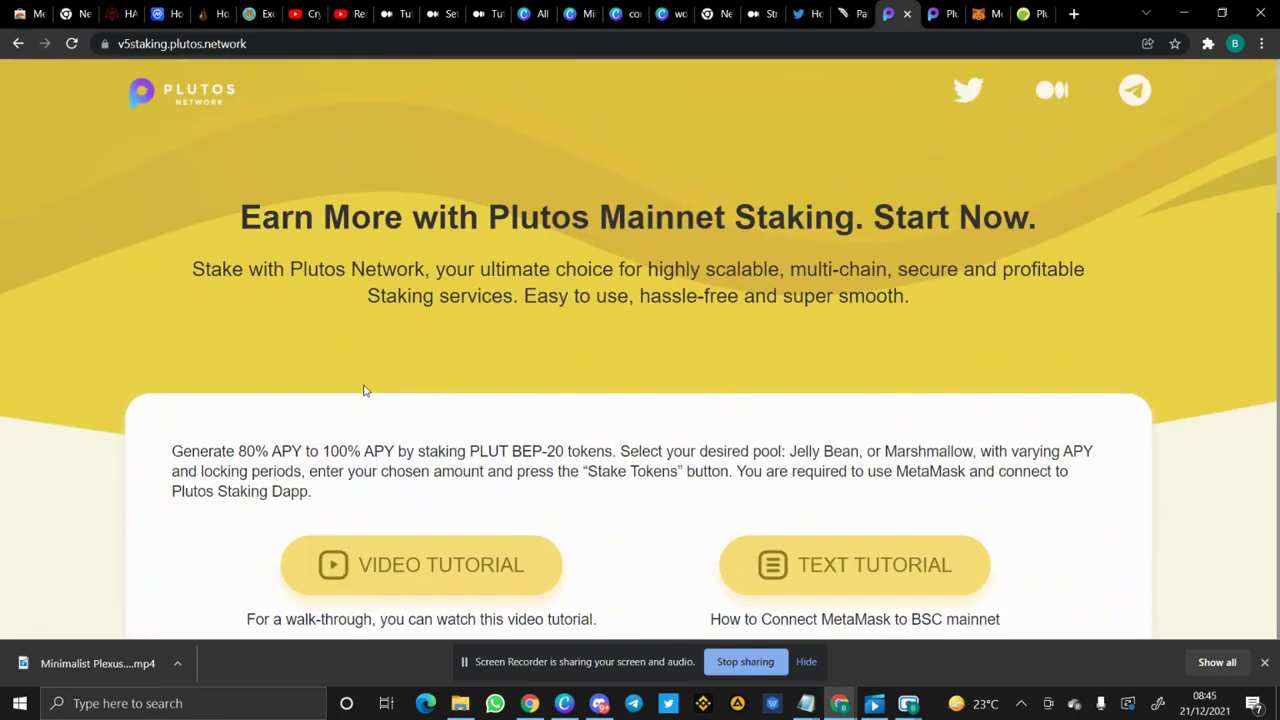
pyautogui.scroll(-10, 364, 390)
pyautogui.scroll(-5, 364, 390)
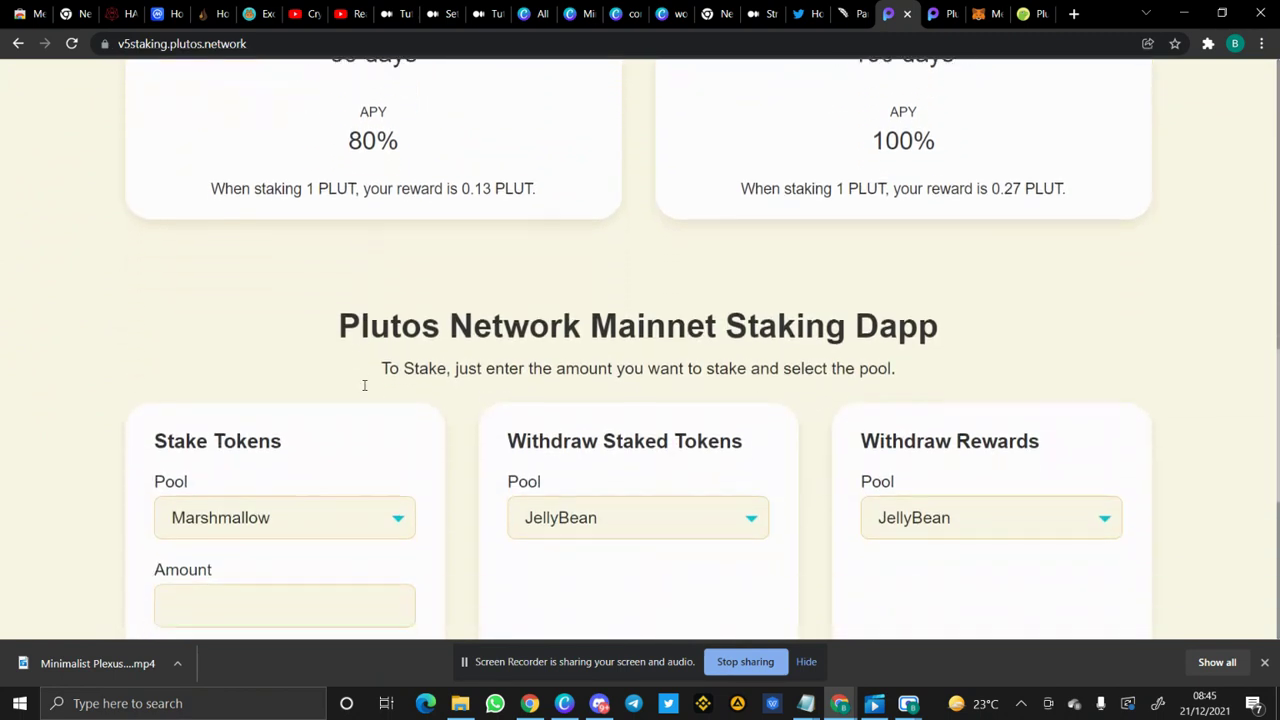
pyautogui.scroll(-1, 364, 388)
pyautogui.click(330, 434)
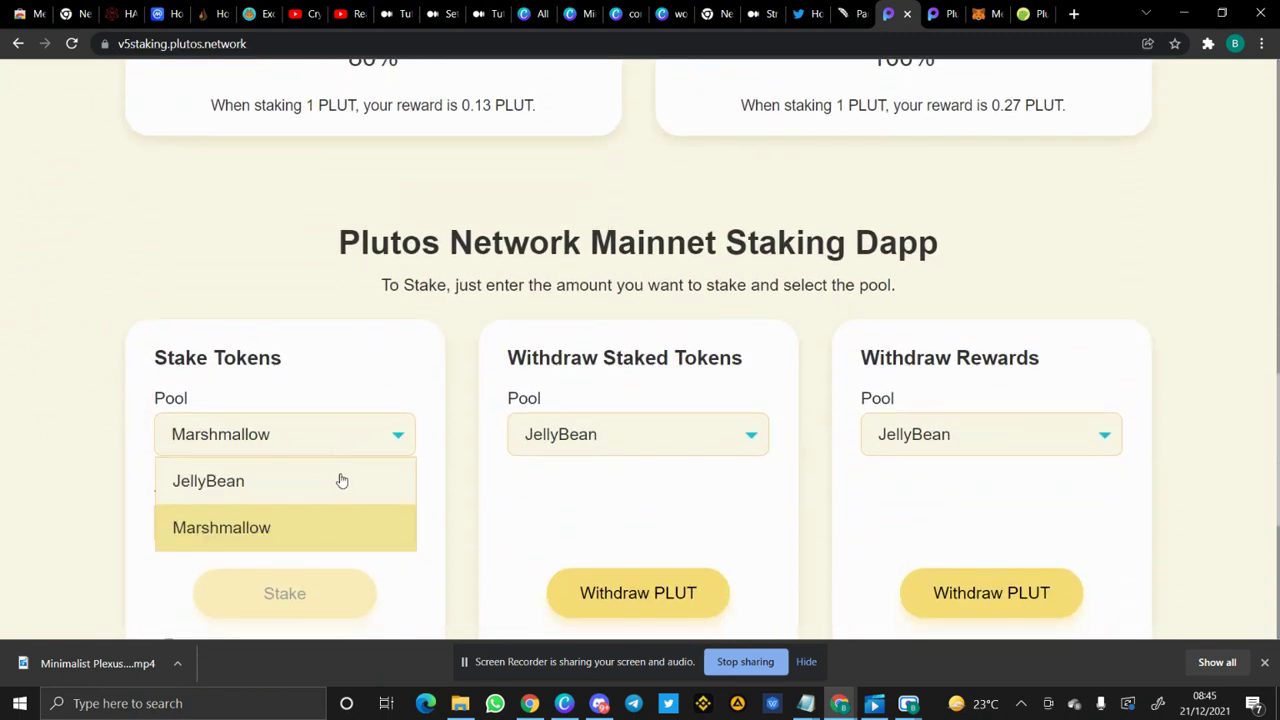
pyautogui.click(329, 530)
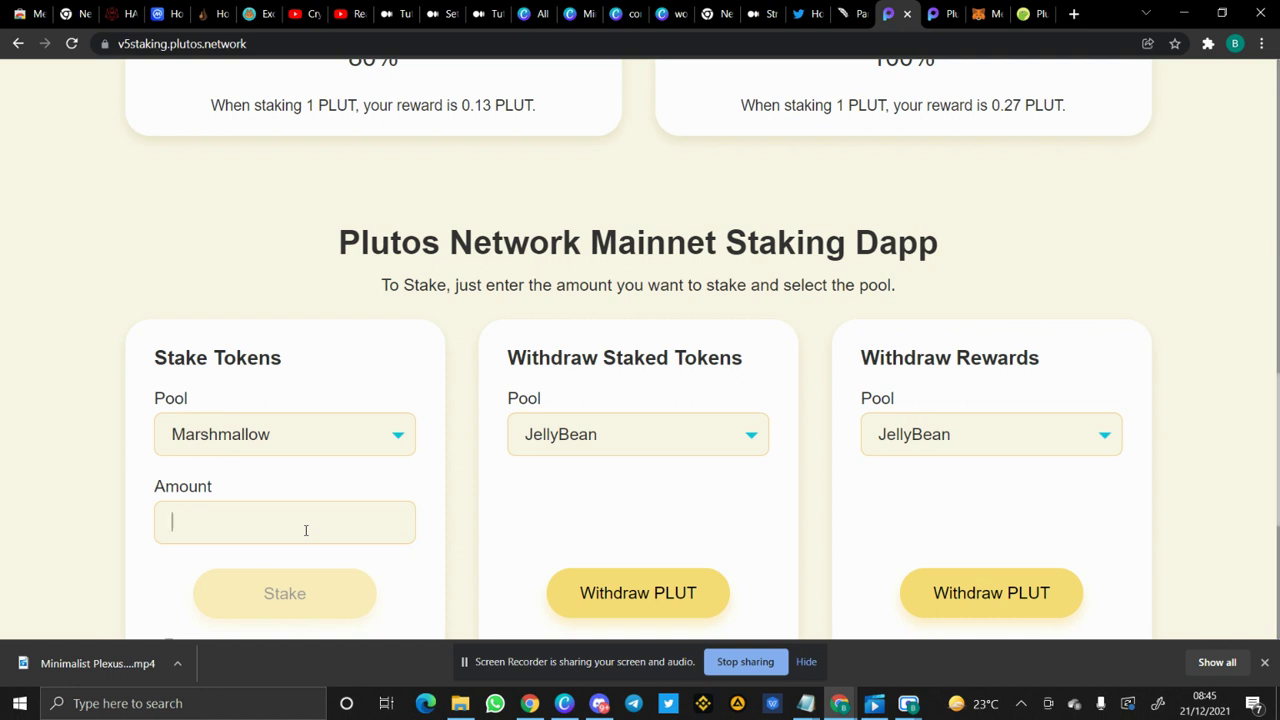
pyautogui.click(306, 530)
pyautogui.write('100')
pyautogui.scroll(-1, 306, 530)
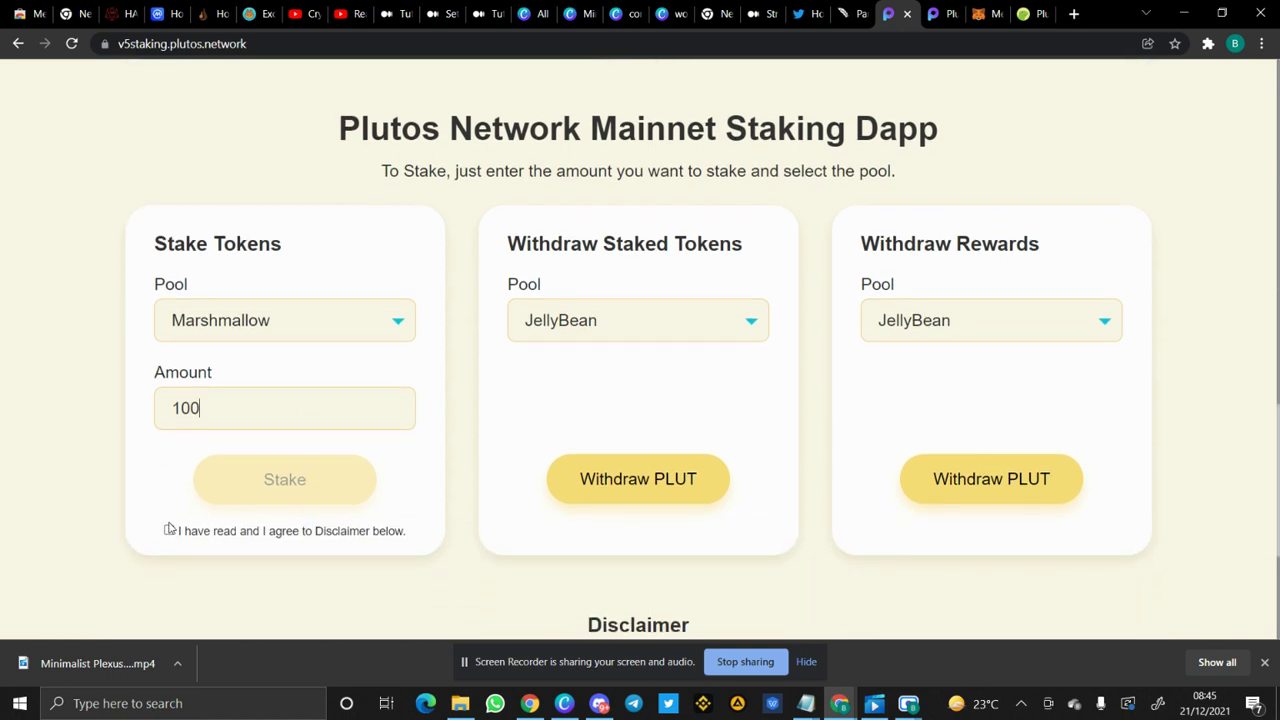
# Step: Agree to the disclaimer, start staking, and connect Account 1 of the MetaMask wallet to the Plutos staking site
pyautogui.click(169, 531)
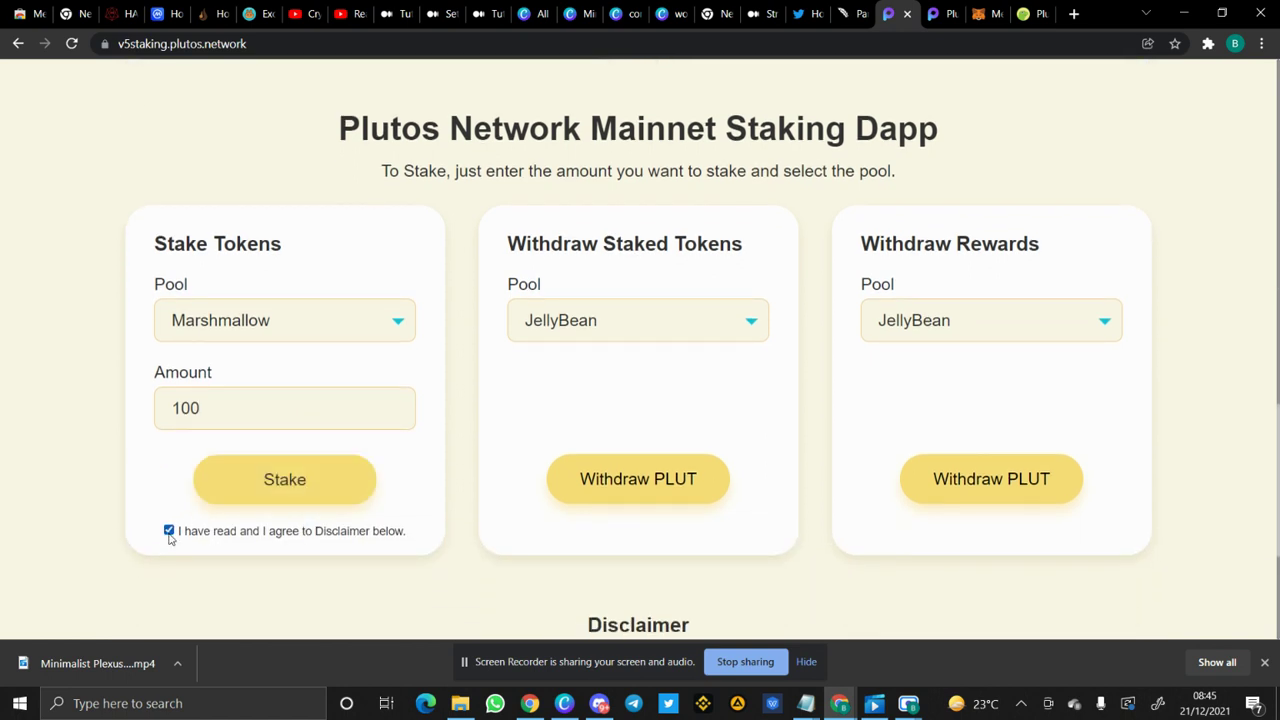
pyautogui.click(291, 479)
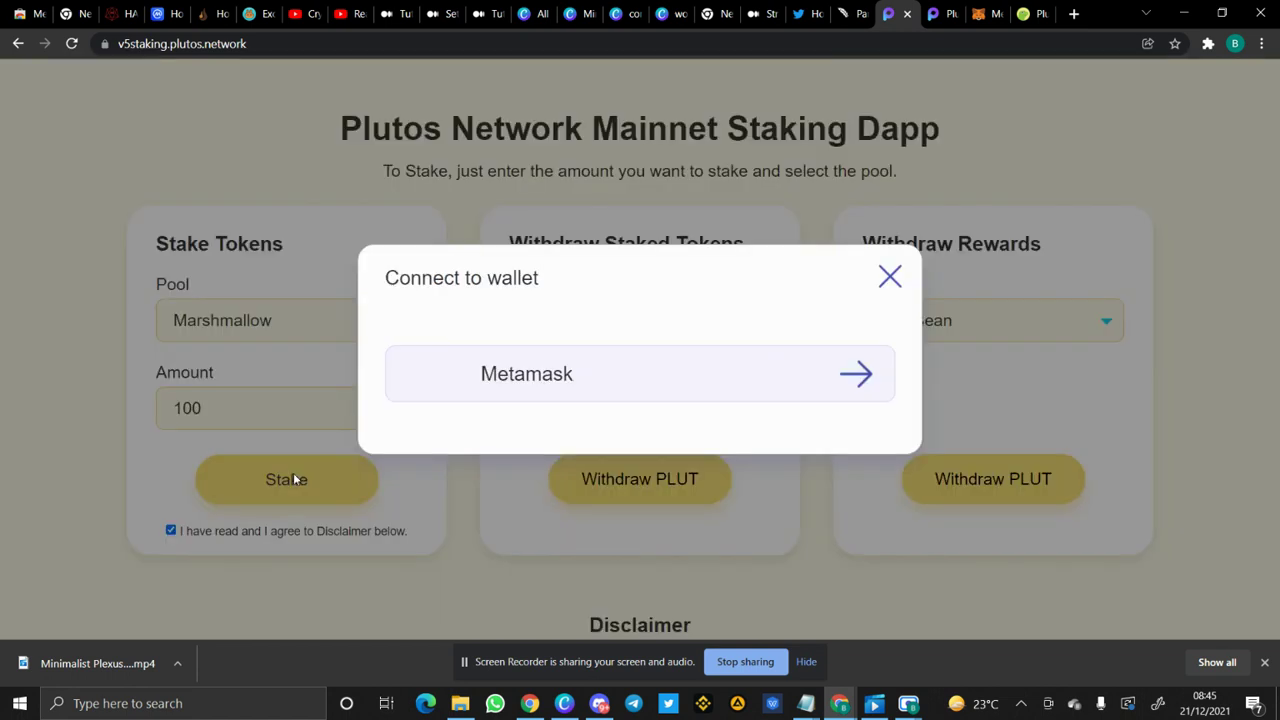
pyautogui.click(539, 396)
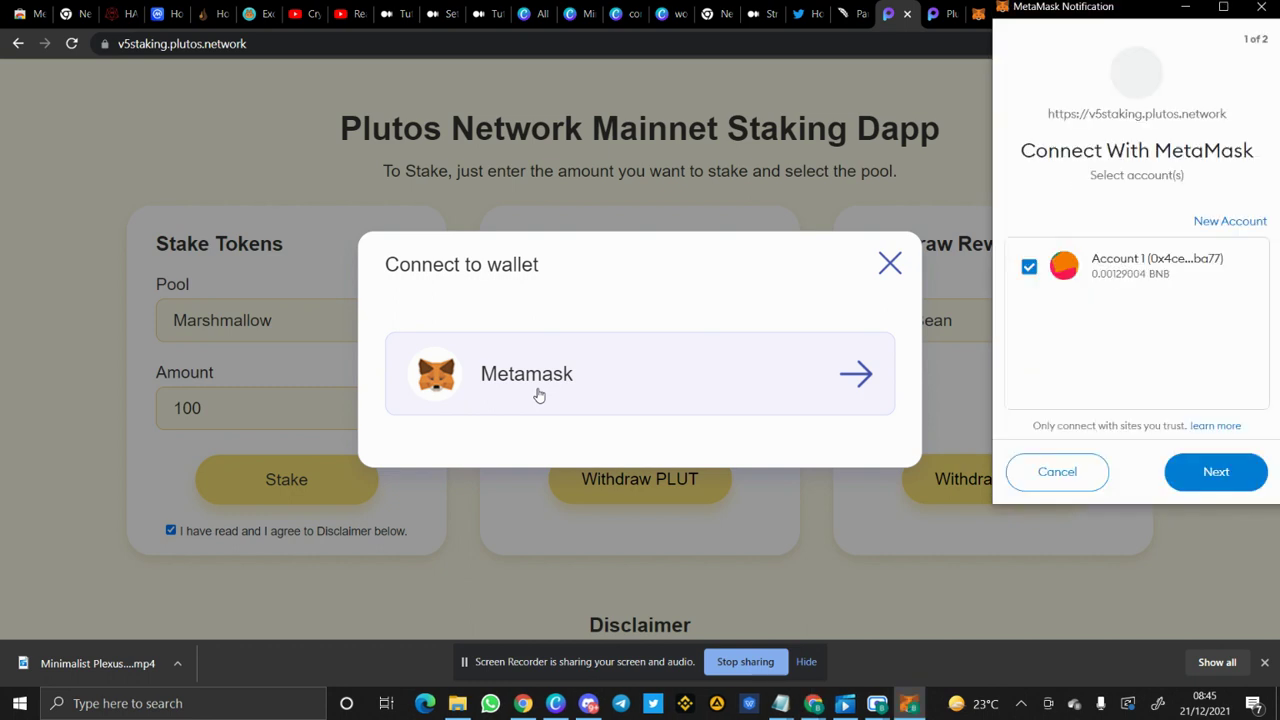
pyautogui.click(1205, 482)
pyautogui.click(1205, 482)
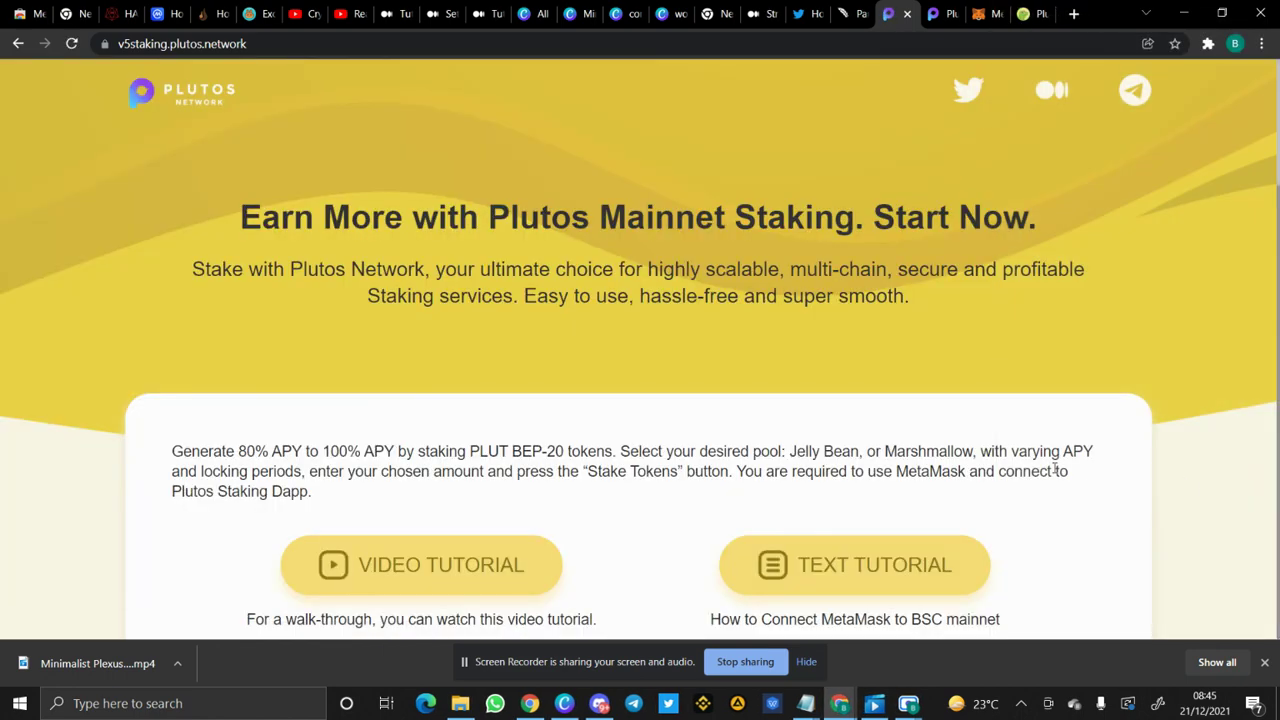
# Step: Fill in the Stake Tokens form with the Marshmallow pool and an amount of 100, and agree to the disclaimer
pyautogui.scroll(-10, 1054, 473)
pyautogui.scroll(-1, 1054, 473)
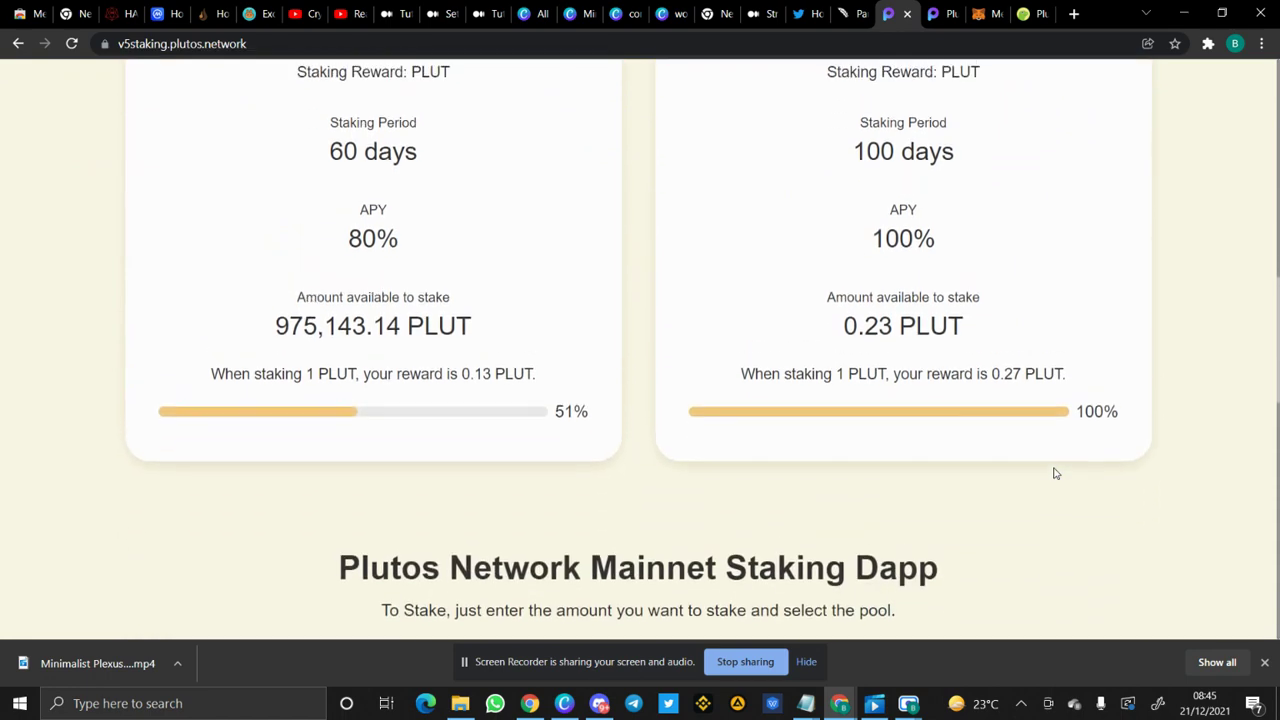
pyautogui.scroll(3, 1054, 473)
pyautogui.scroll(-6, 1054, 473)
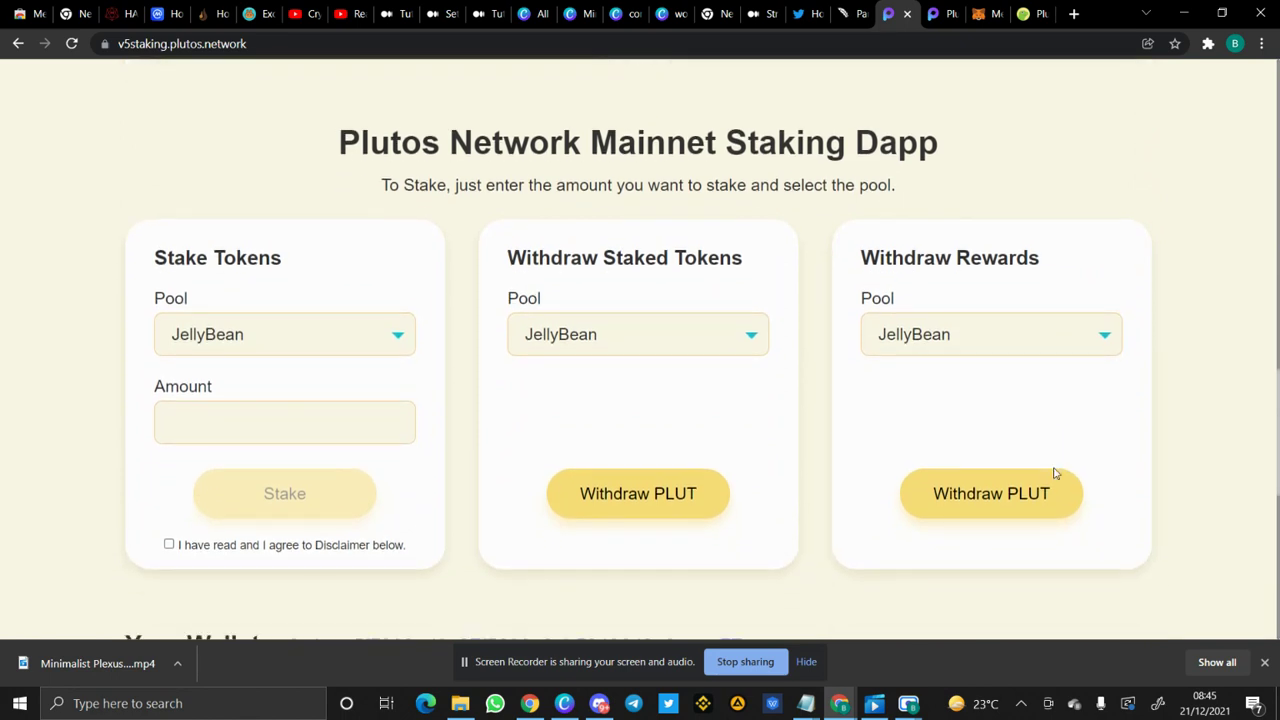
pyautogui.click(406, 337)
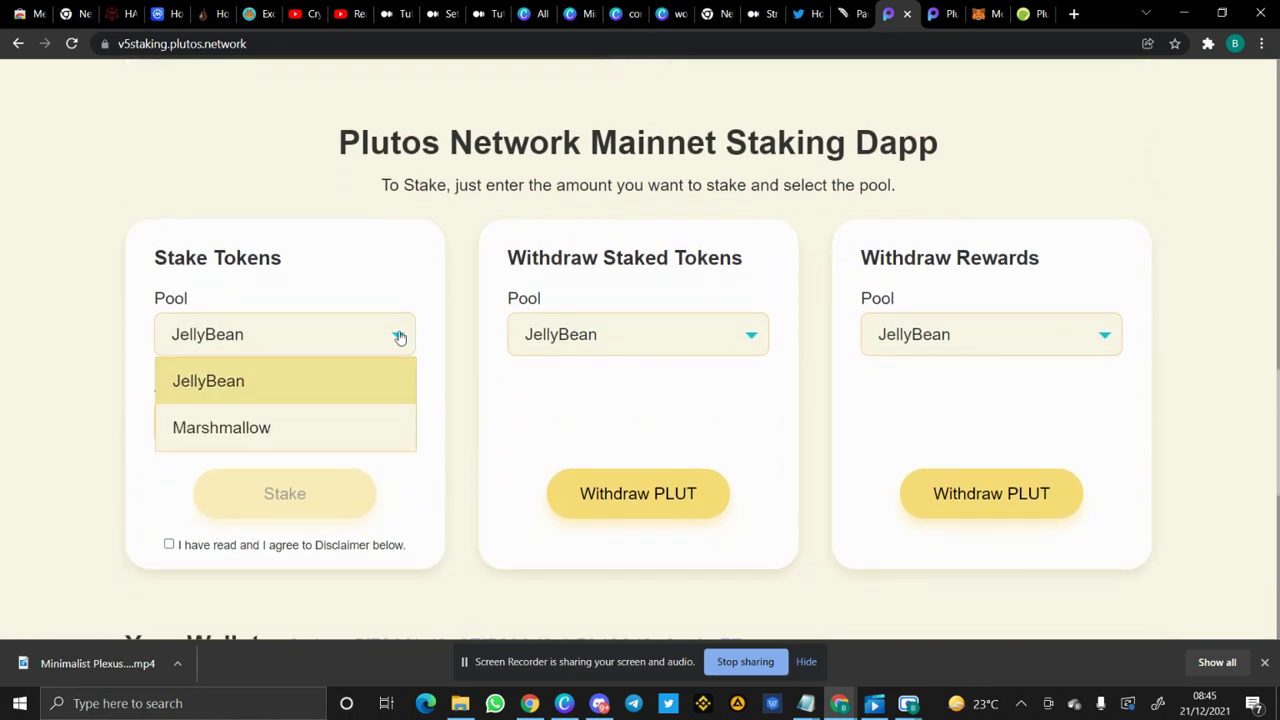
pyautogui.click(369, 428)
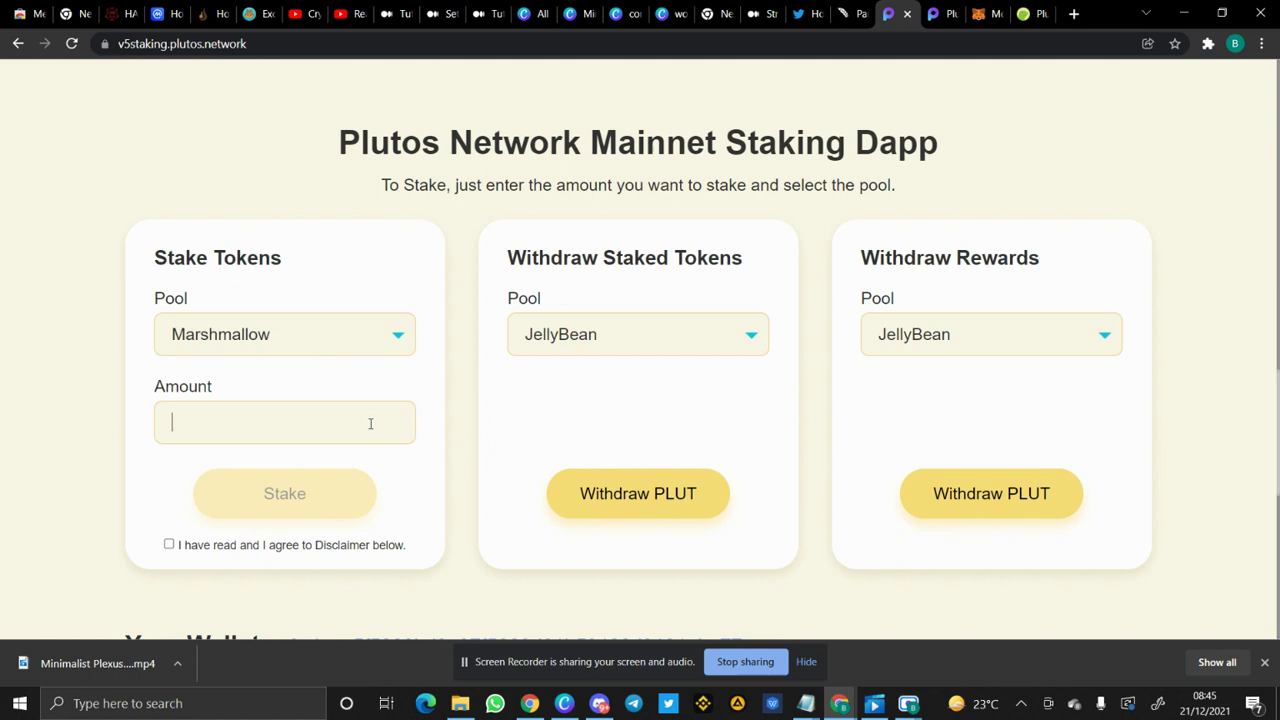
pyautogui.write('100')
pyautogui.click(170, 544)
# Step: Examine the connected wallet's PLUT and BNB balances and the staked amounts, rewards and maturity dates of both pools
pyautogui.scroll(-2, 287, 527)
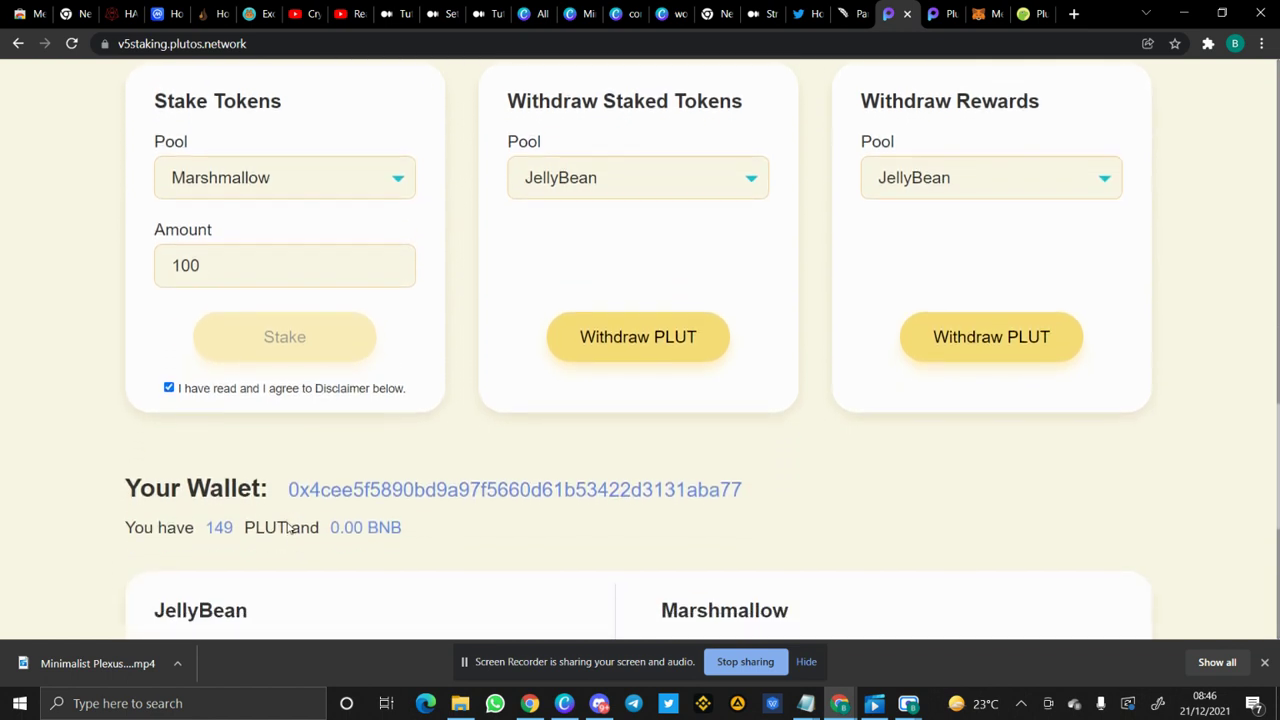
pyautogui.scroll(-2, 287, 527)
pyautogui.scroll(-3, 287, 527)
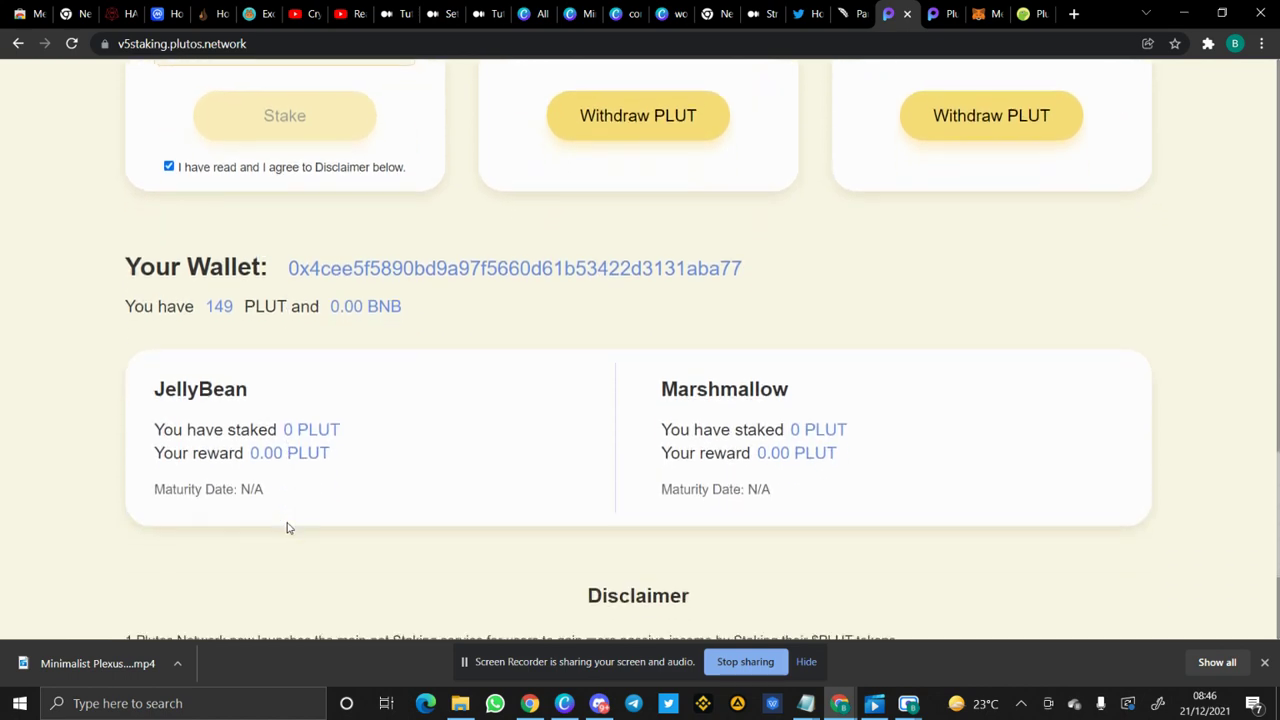
pyautogui.scroll(3, 287, 527)
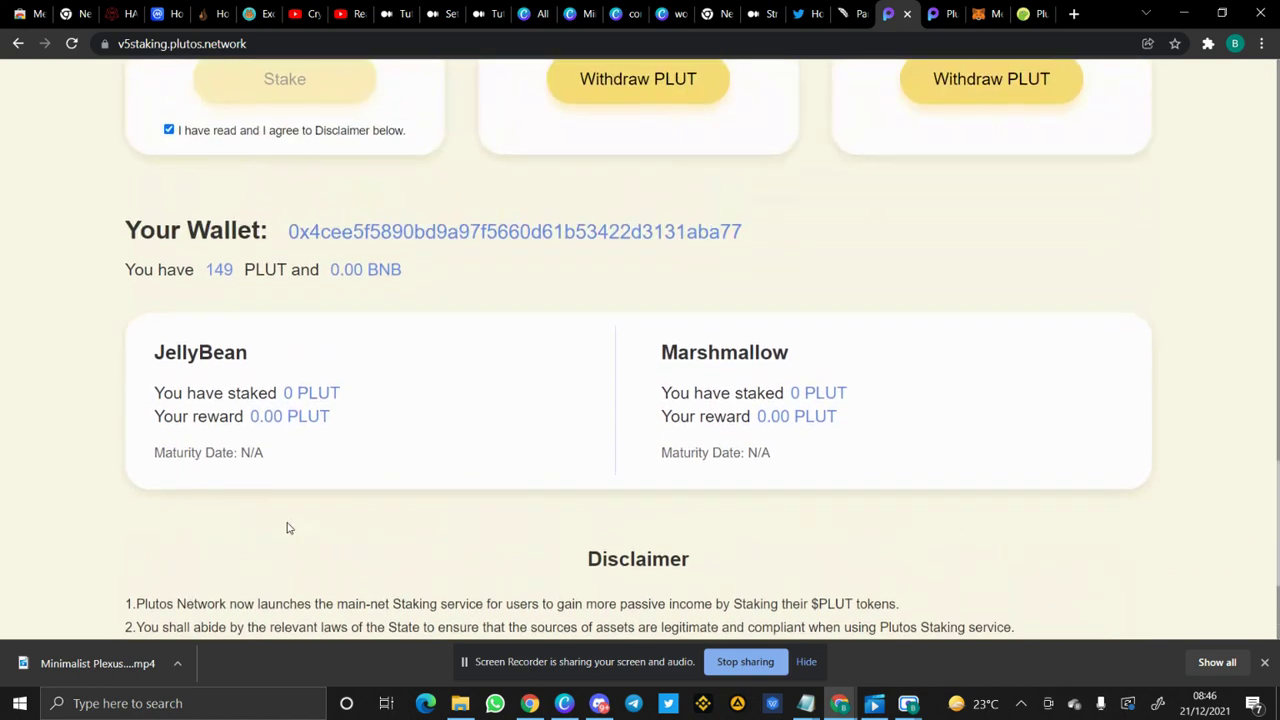
pyautogui.scroll(1, 287, 527)
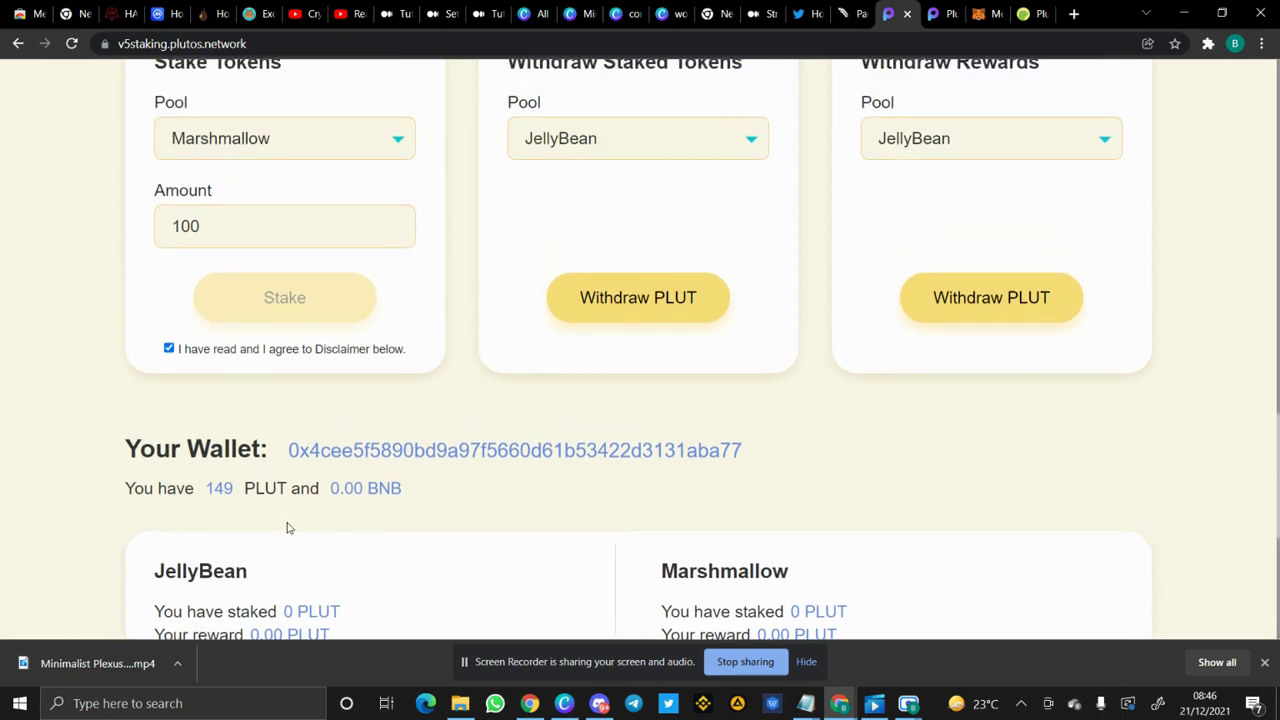
pyautogui.scroll(-1, 287, 527)
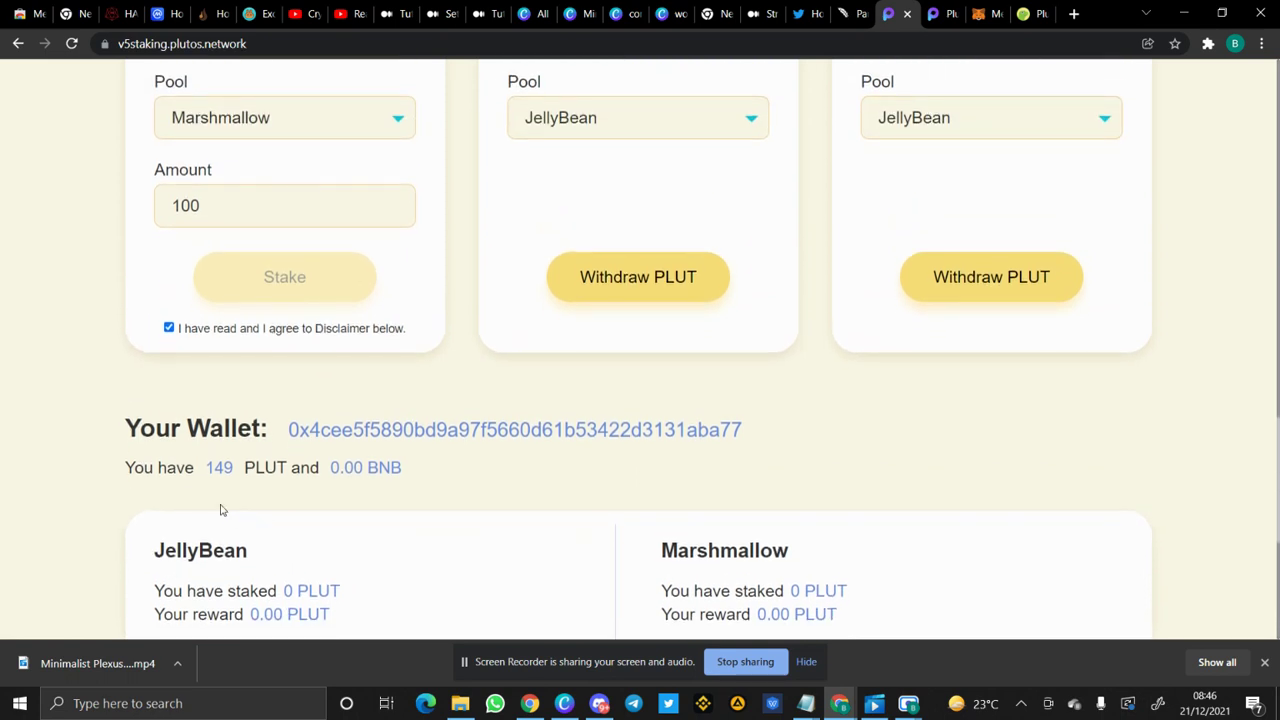
pyautogui.scroll(-2, 317, 494)
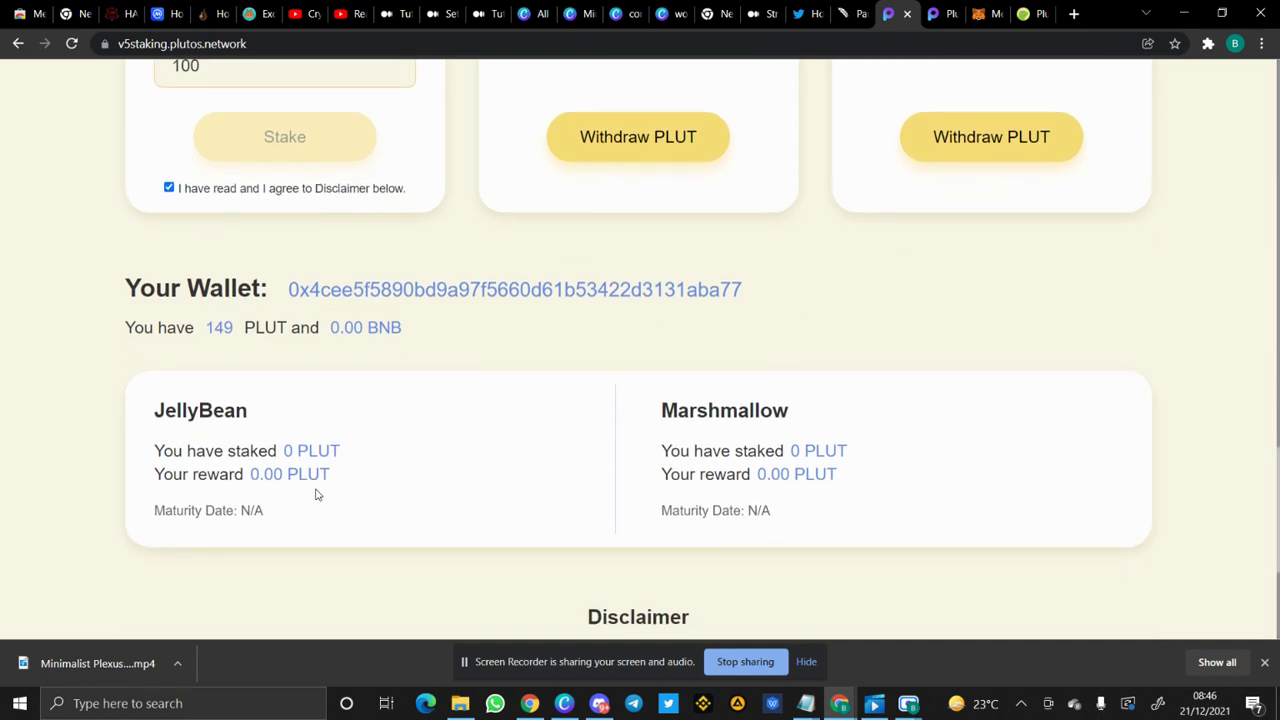
pyautogui.scroll(3, 317, 494)
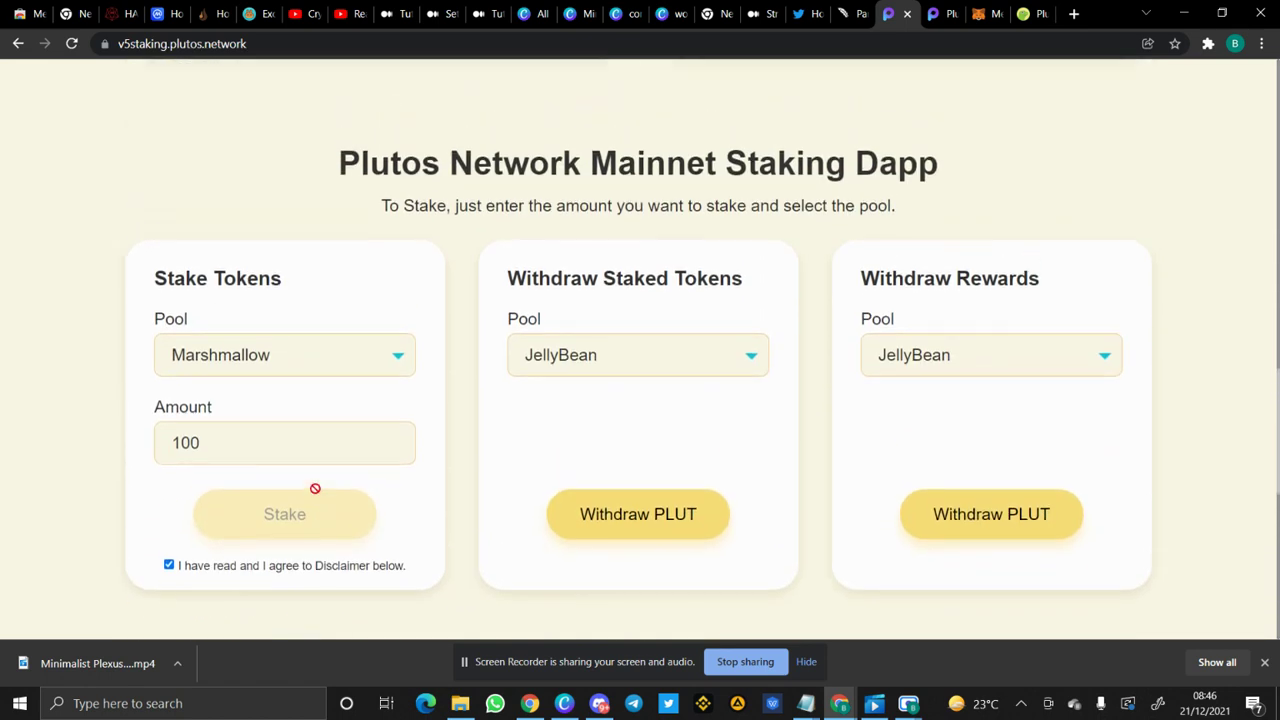
# Step: Change the staking pool to JellyBean and submit the stake of 100 PLUT
pyautogui.click(389, 290)
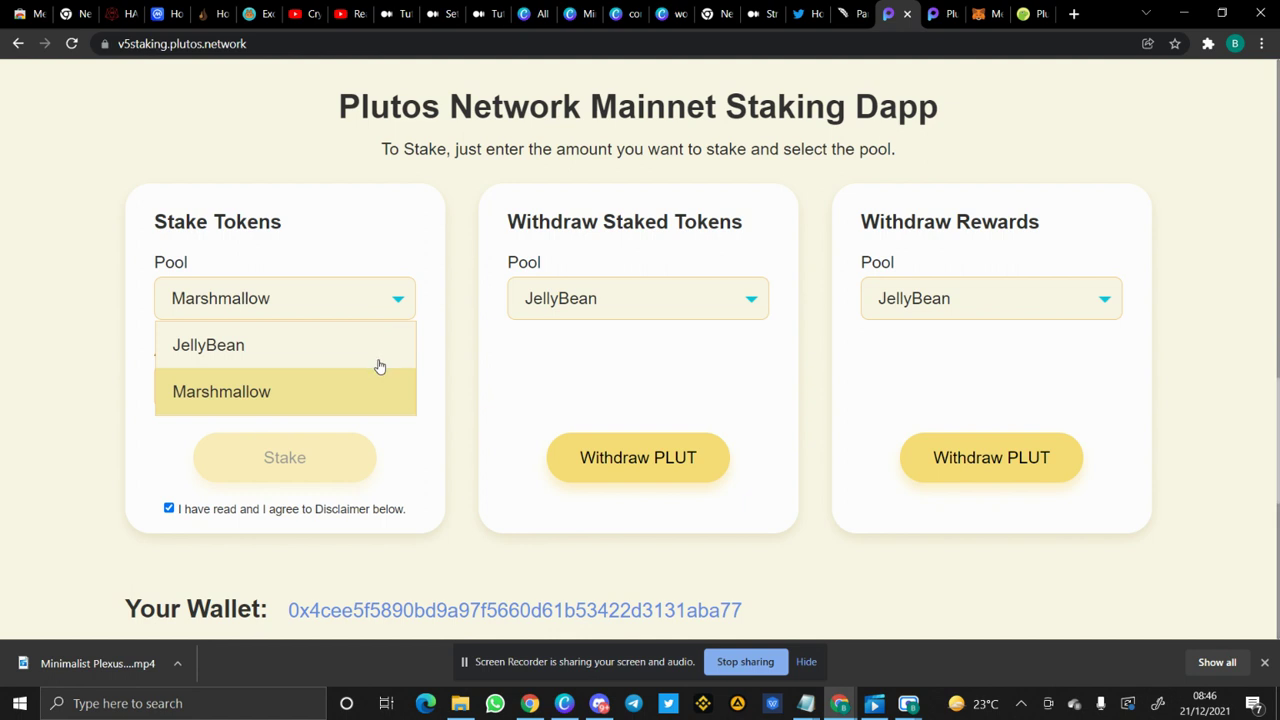
pyautogui.click(338, 362)
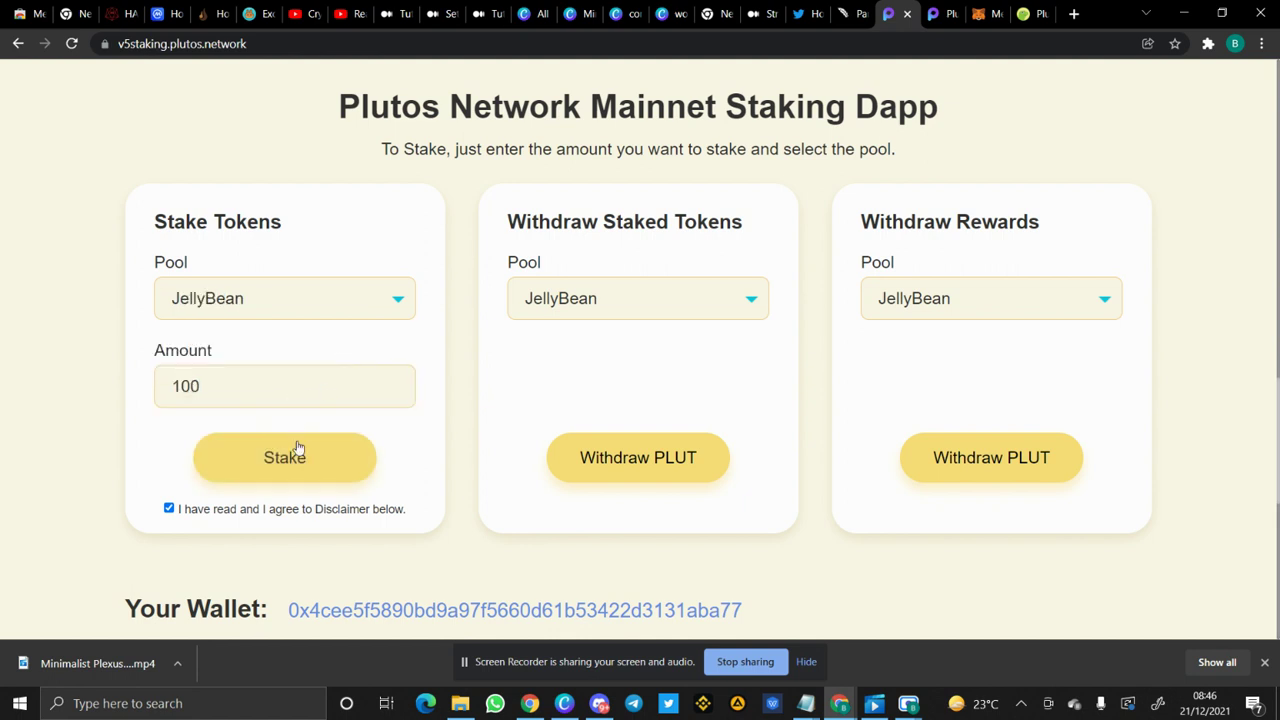
pyautogui.click(320, 314)
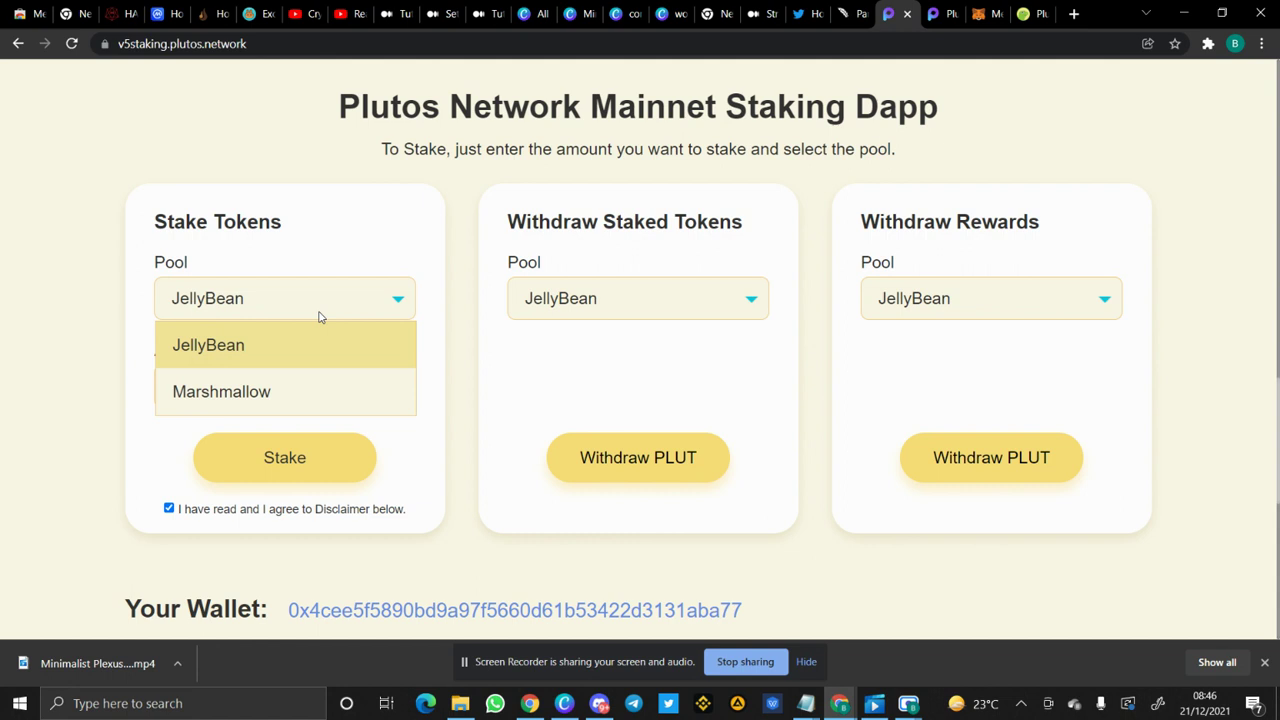
pyautogui.click(317, 405)
pyautogui.click(308, 318)
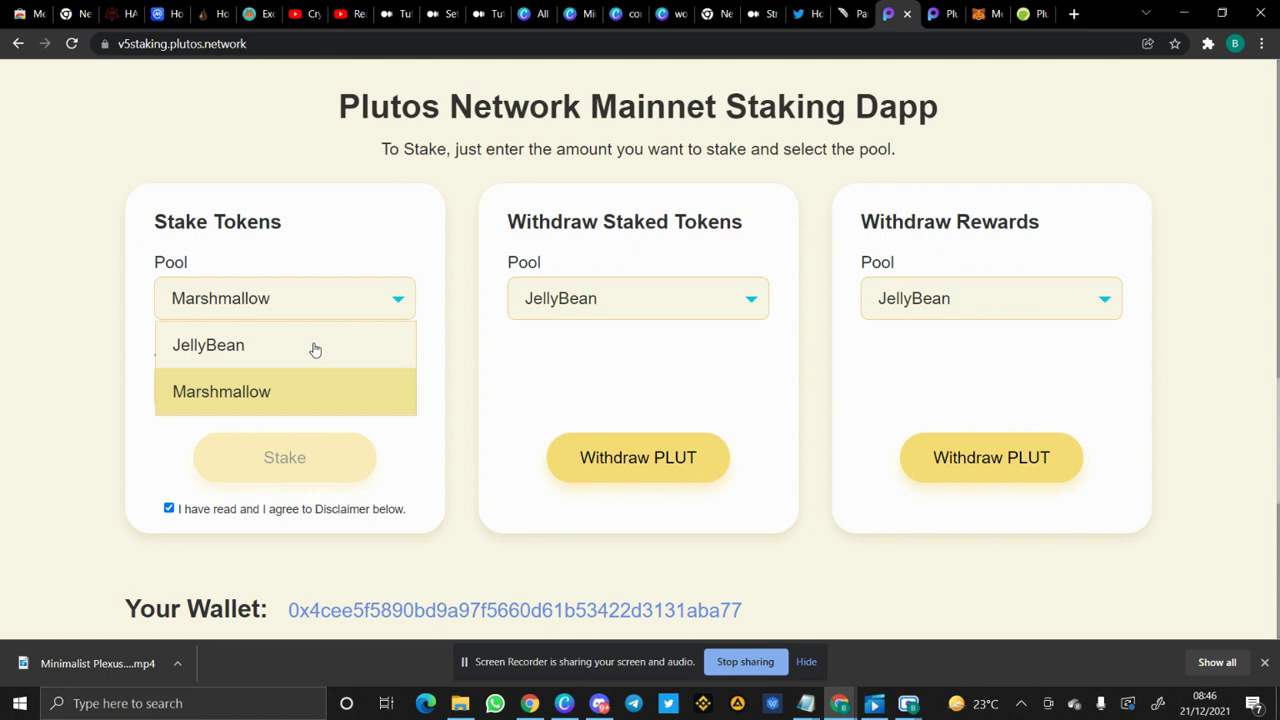
pyautogui.click(314, 349)
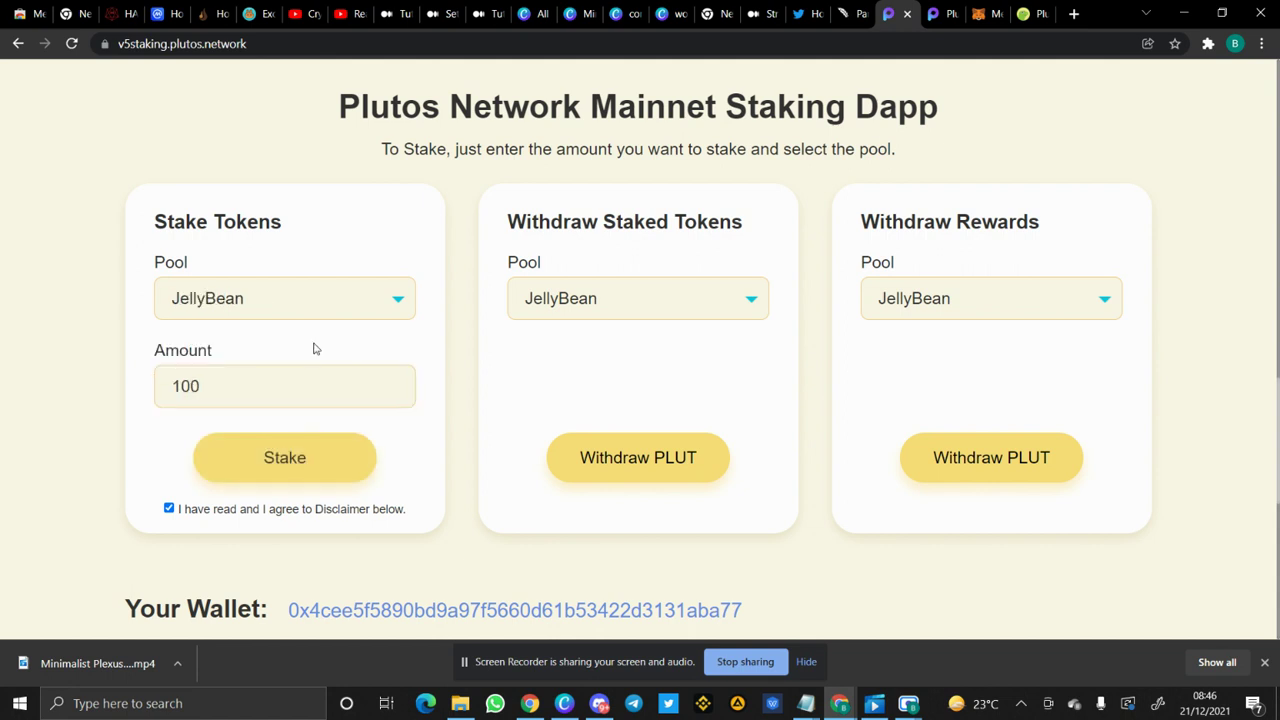
pyautogui.click(285, 458)
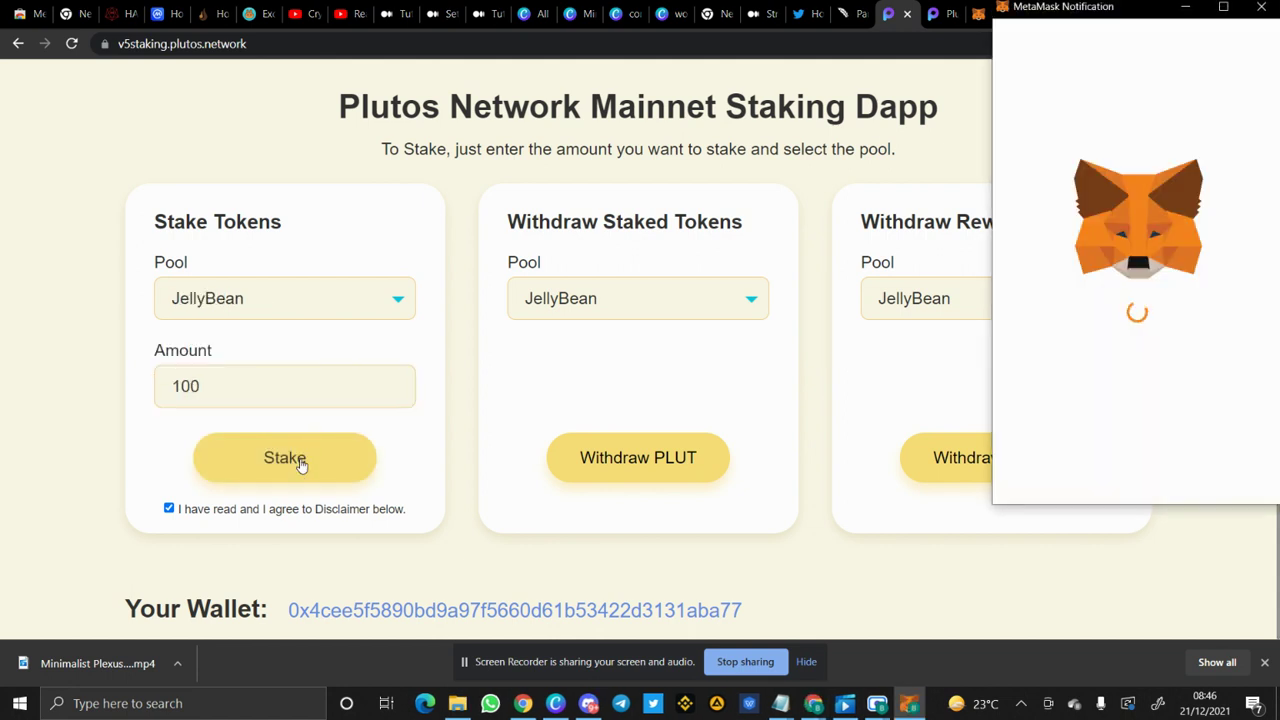
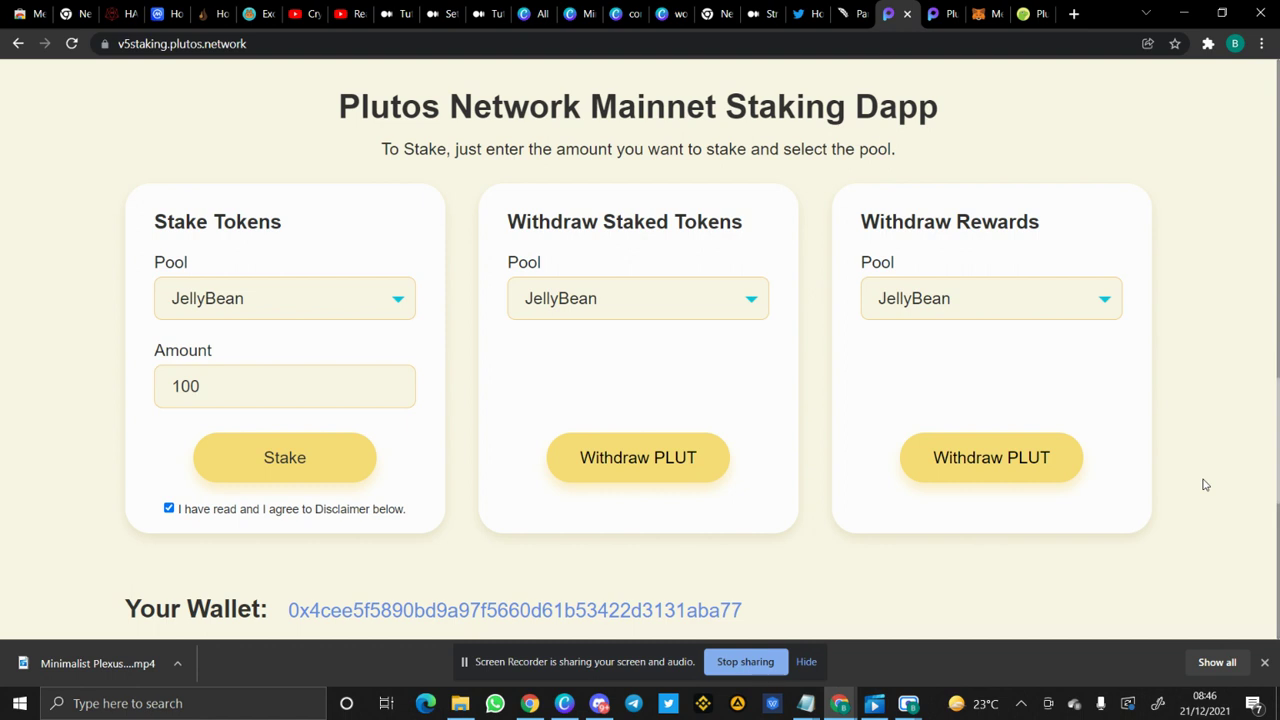
# Step: Check the JellyBean and Marshmallow staking summaries under the wallet section after submitting the stake
pyautogui.scroll(-2, 991, 511)
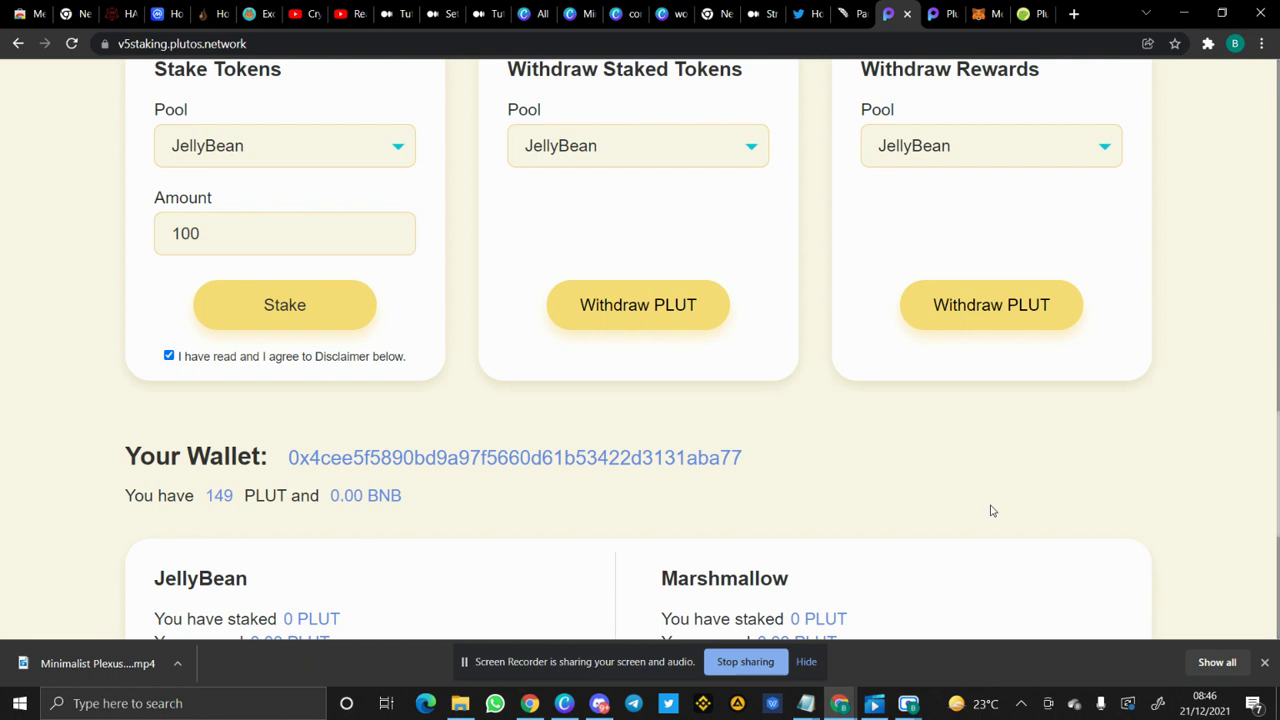
pyautogui.scroll(-1, 991, 511)
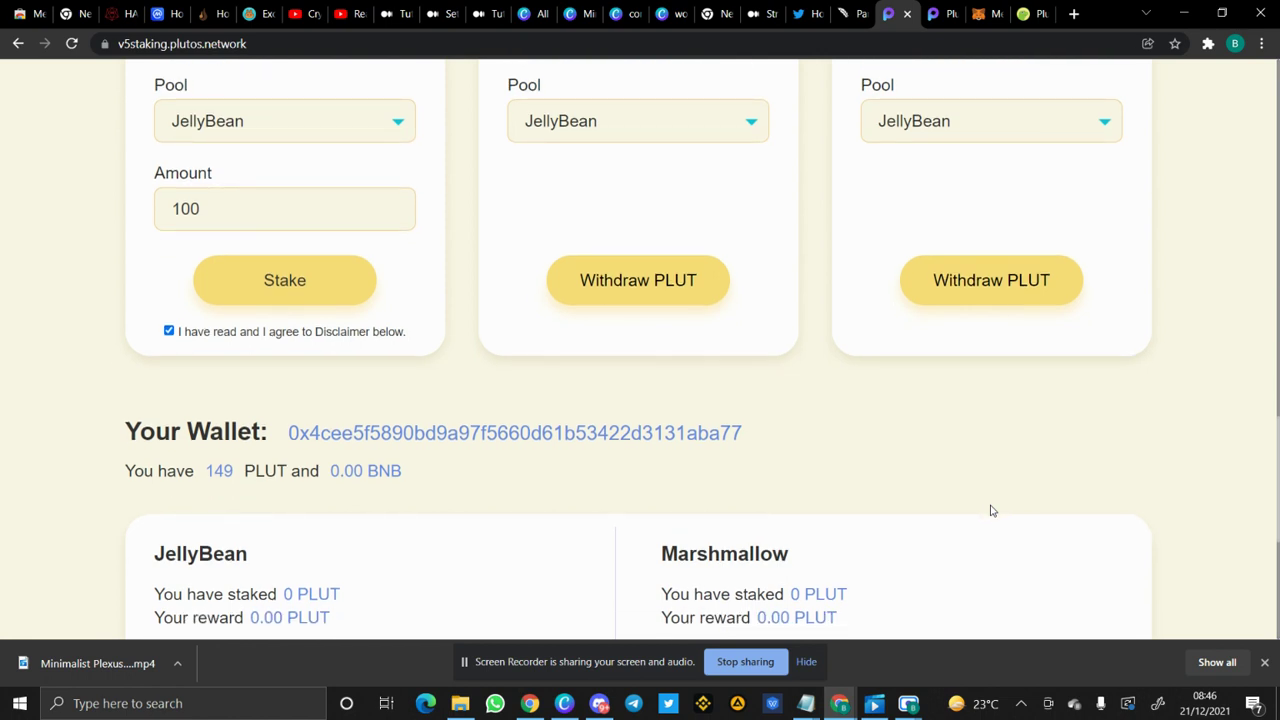
pyautogui.scroll(-1, 991, 511)
pyautogui.scroll(-1, 991, 511)
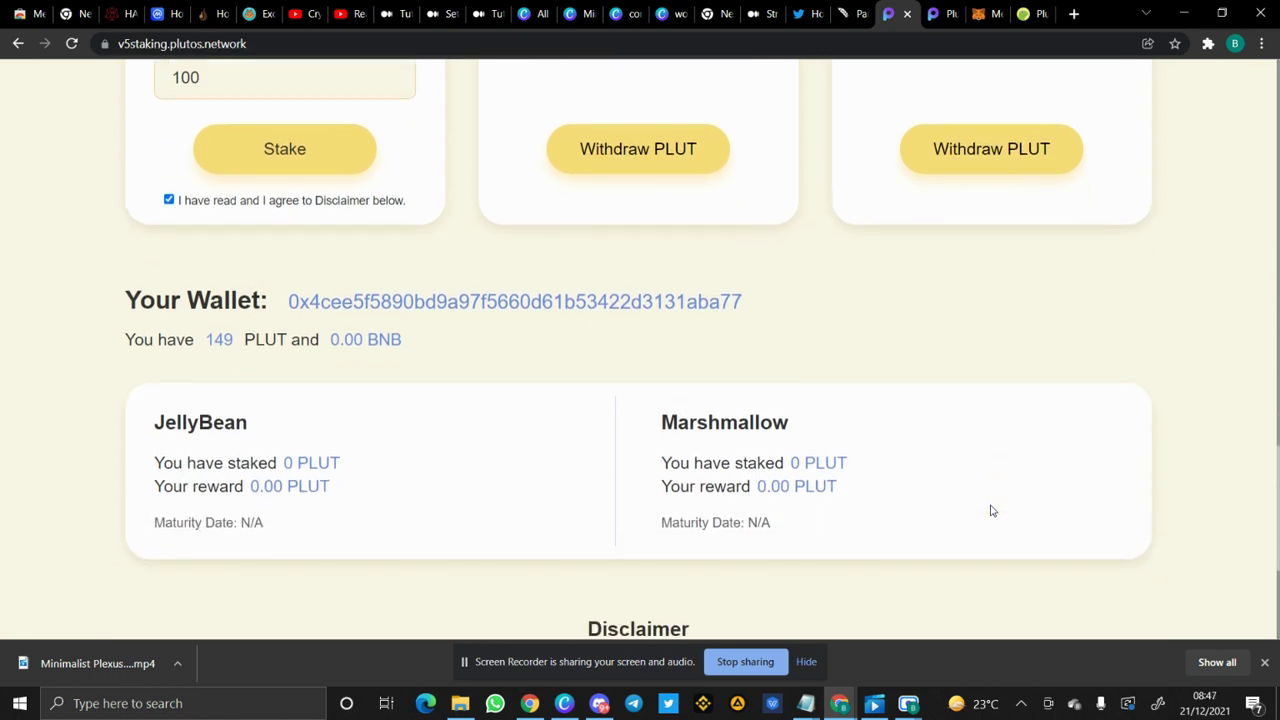
pyautogui.scroll(1, 991, 511)
pyautogui.scroll(-1, 991, 511)
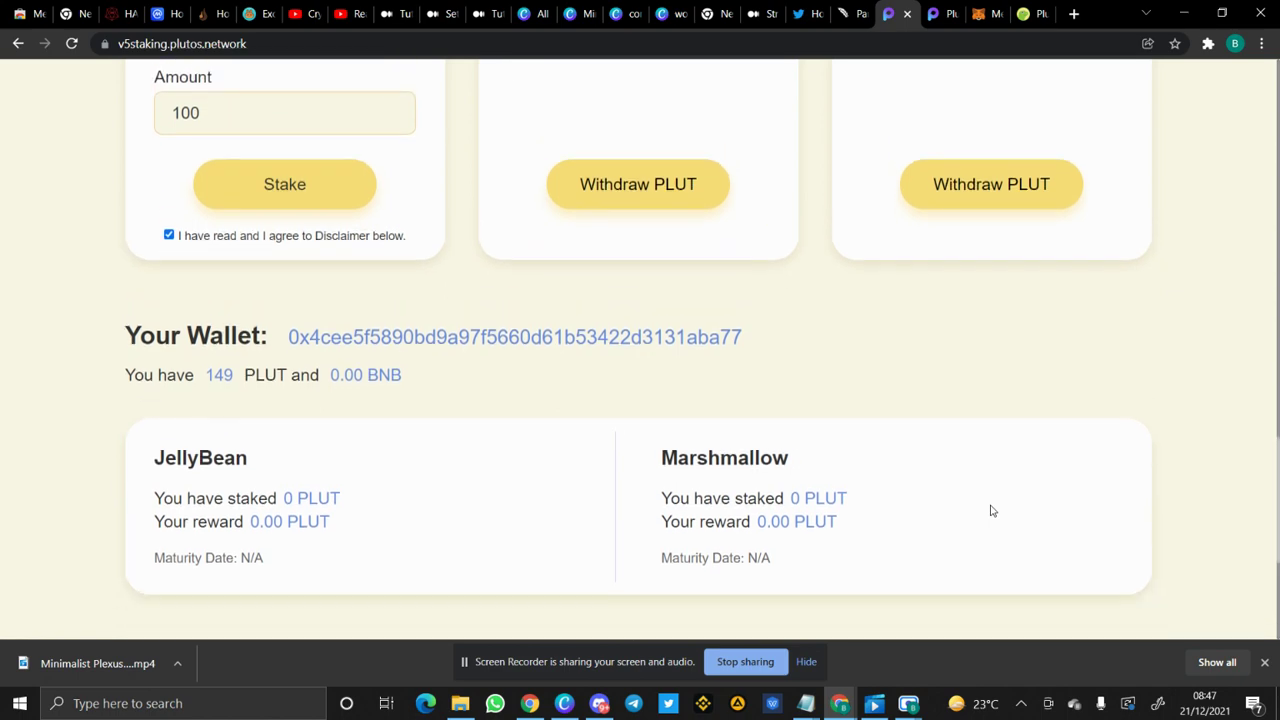
pyautogui.scroll(2, 991, 511)
pyautogui.scroll(-5, 991, 511)
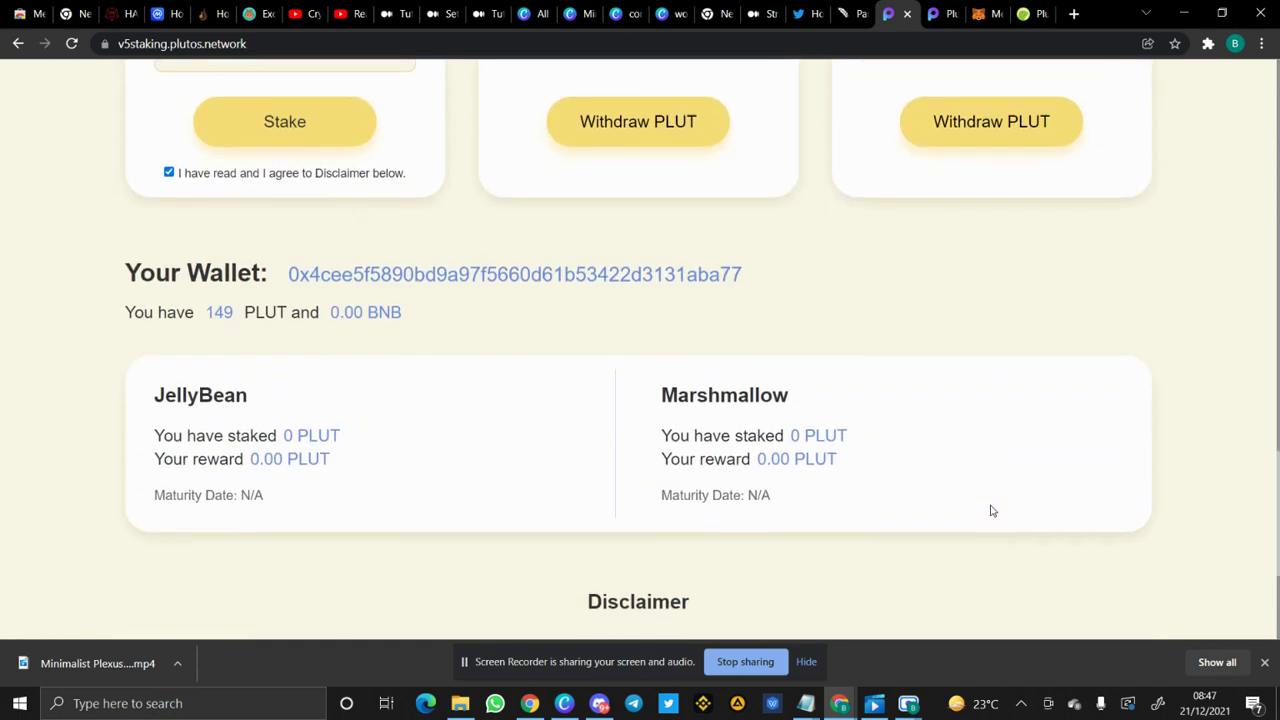
pyautogui.scroll(7, 991, 511)
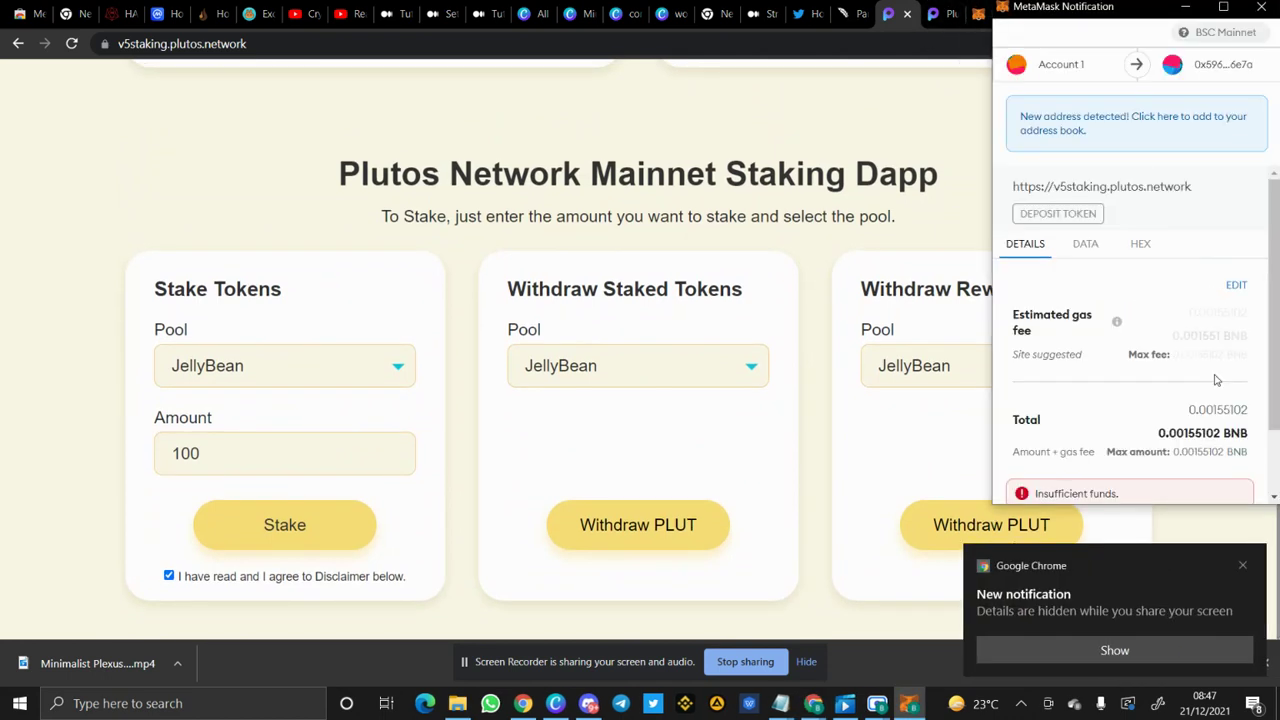
# Step: Review the Deposit Token request's gas fee and total, and switch to the MetaMask wallet page to check the BNB asset
pyautogui.scroll(-2, 1212, 400)
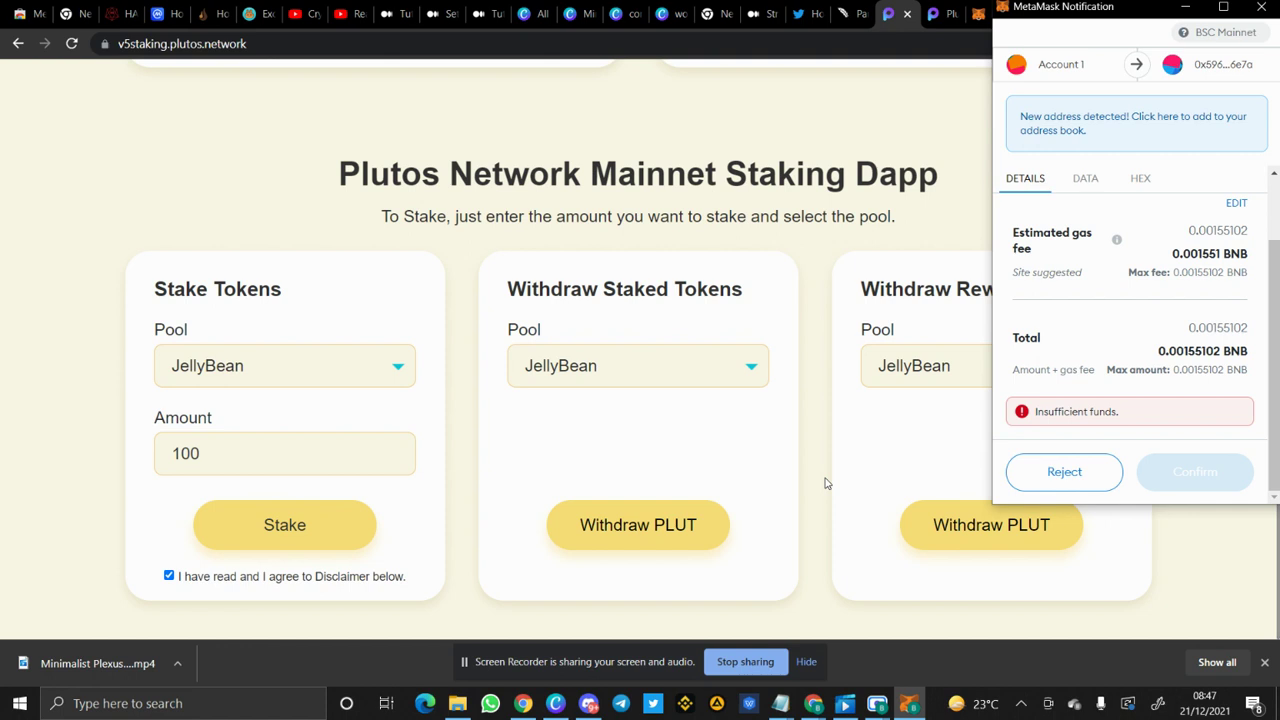
pyautogui.click(645, 378)
pyautogui.click(508, 237)
pyautogui.click(979, 16)
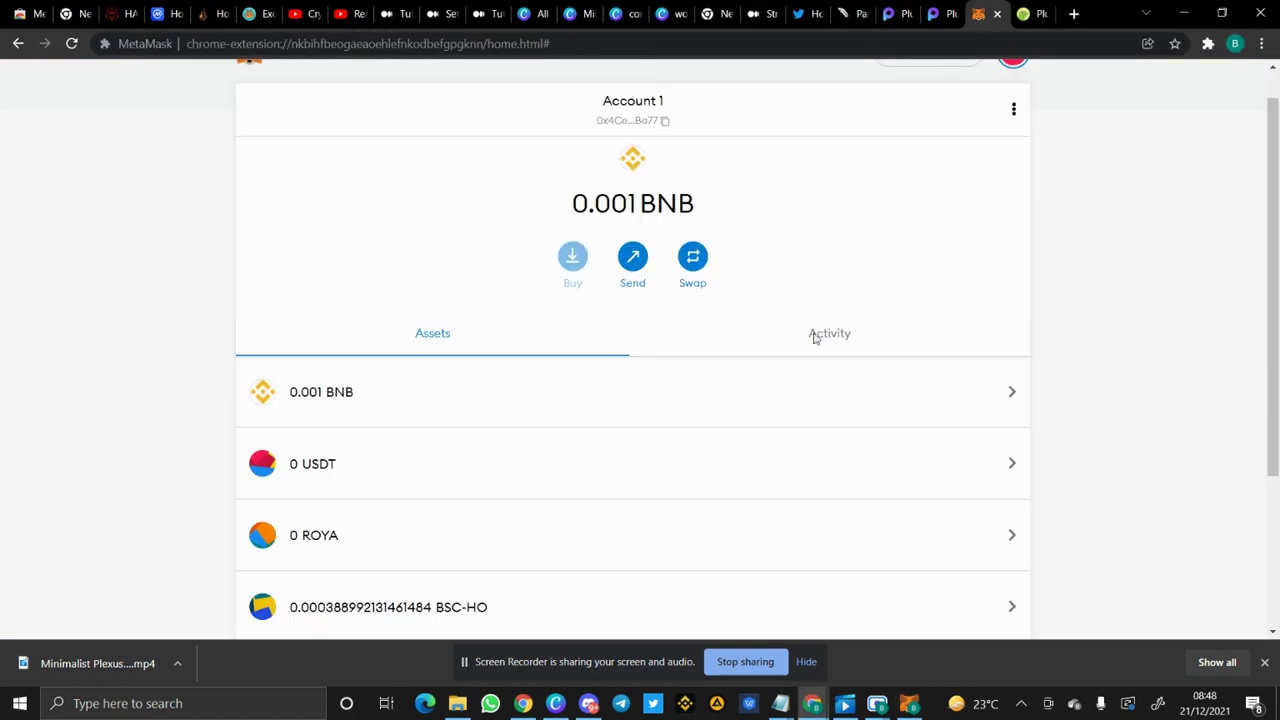
pyautogui.scroll(-2, 764, 394)
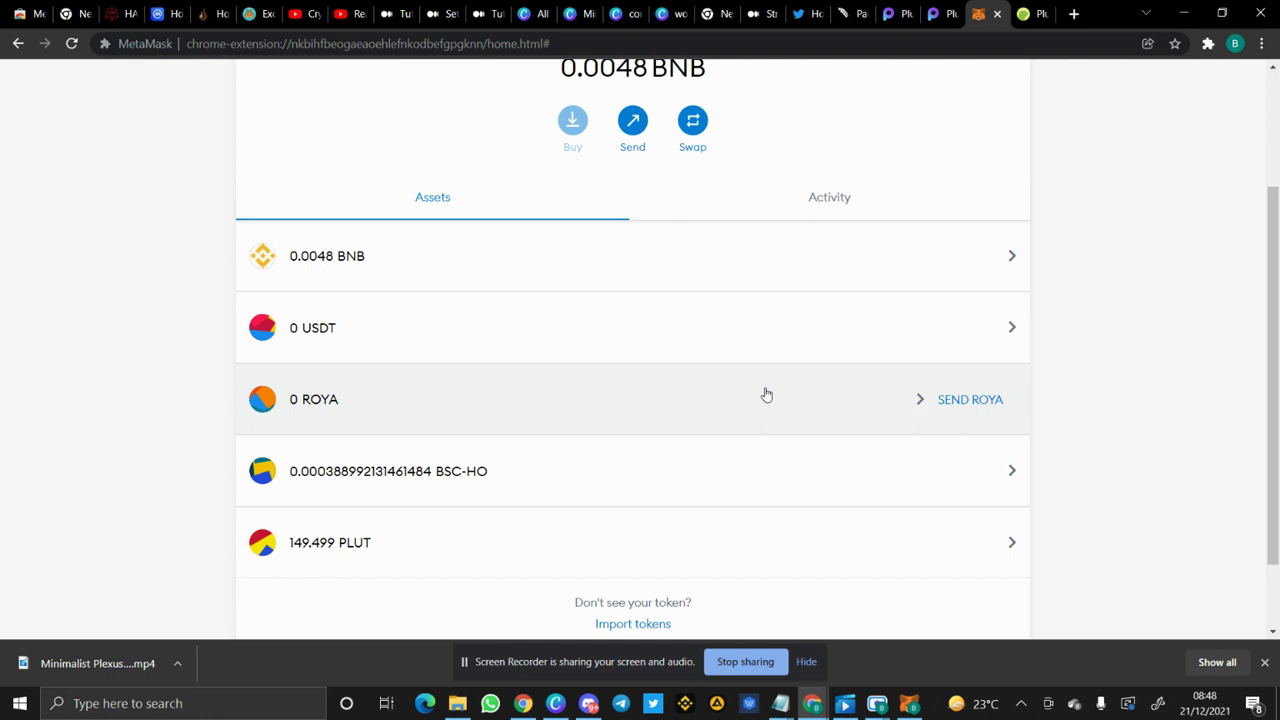
pyautogui.click(800, 260)
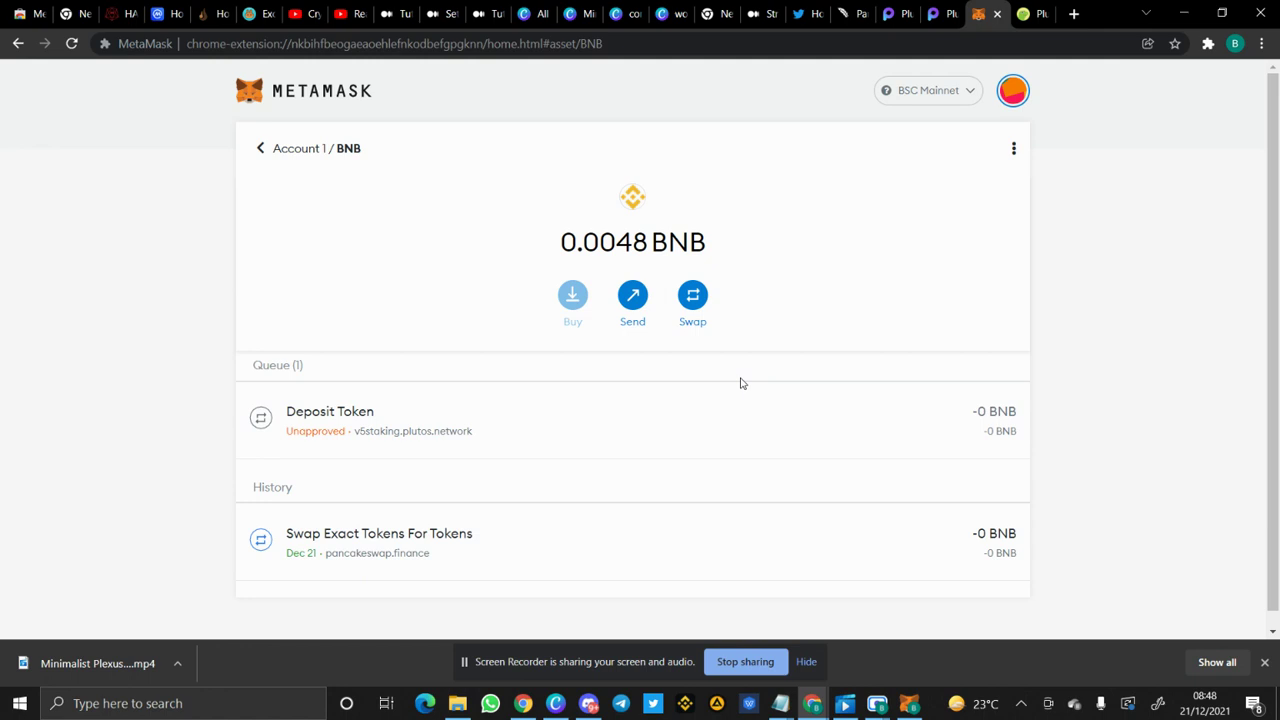
# Step: Confirm the Deposit Token transaction for v5staking.plutos.network in MetaMask and return to the account's assets
pyautogui.click(258, 150)
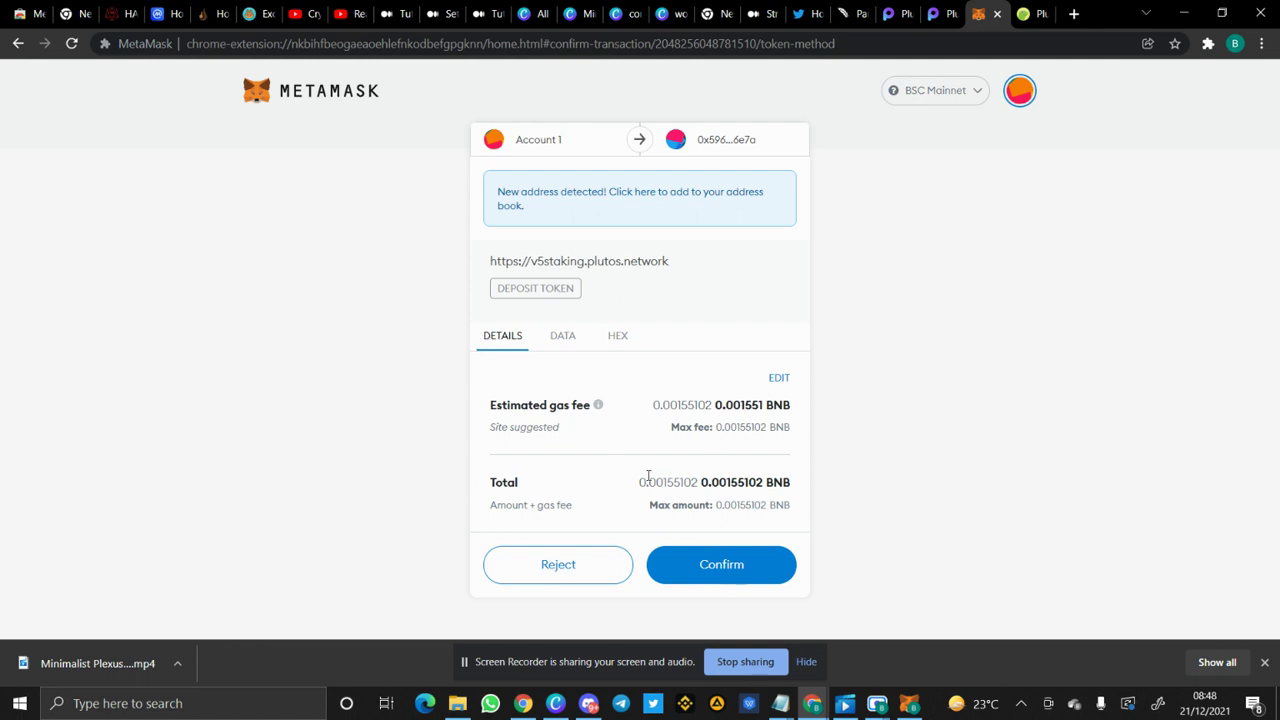
pyautogui.click(710, 566)
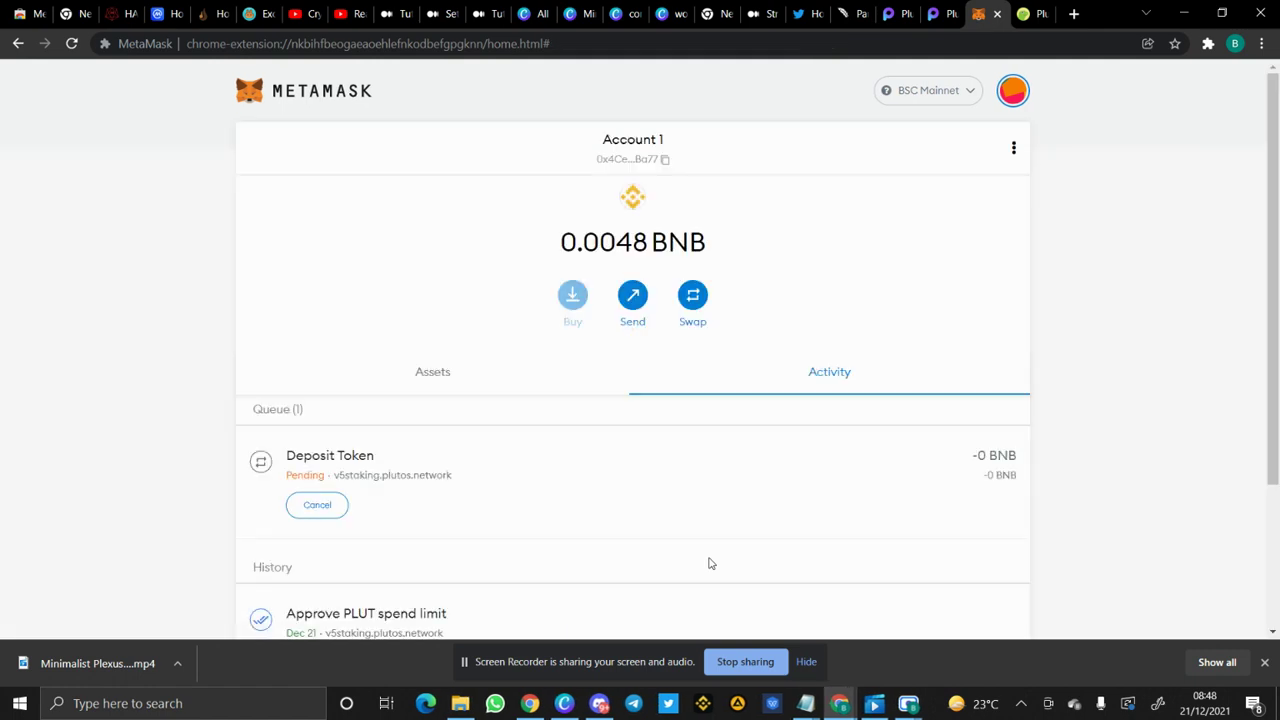
pyautogui.click(447, 383)
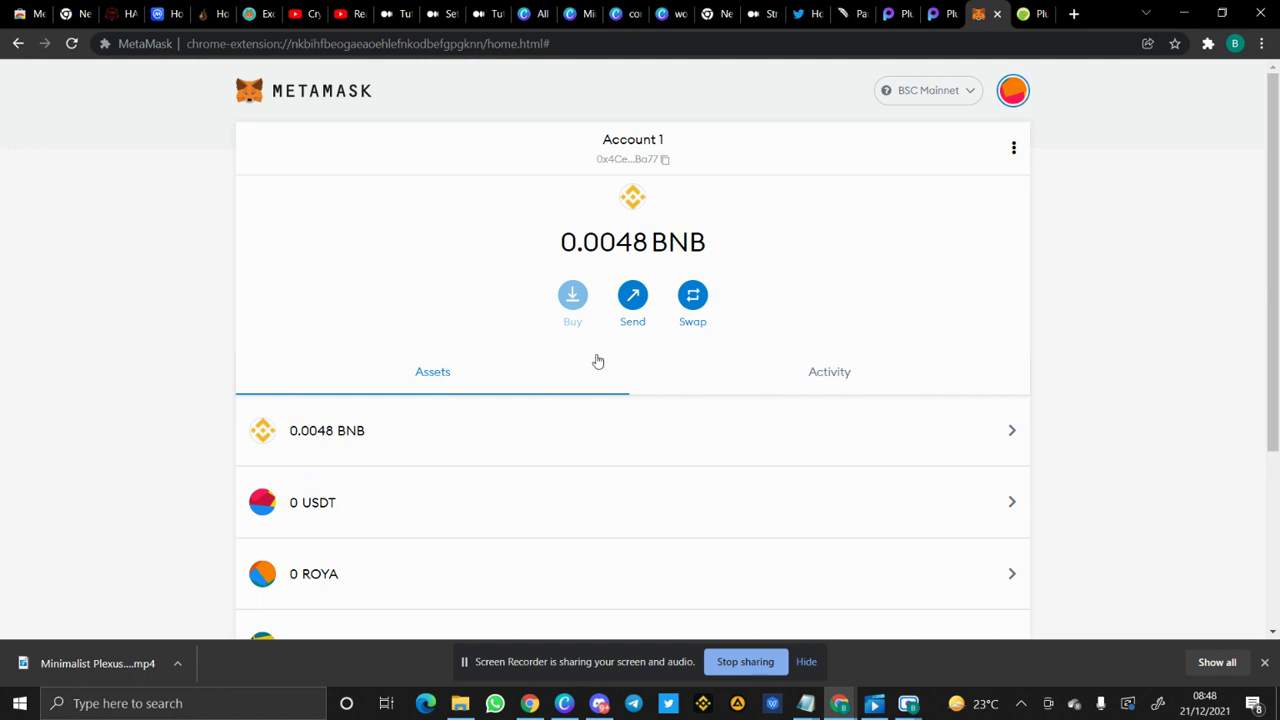
# Step: Return to the Plutos staking page and check the wallet balance and the JellyBean and Marshmallow staking summaries
pyautogui.click(952, 15)
pyautogui.click(890, 15)
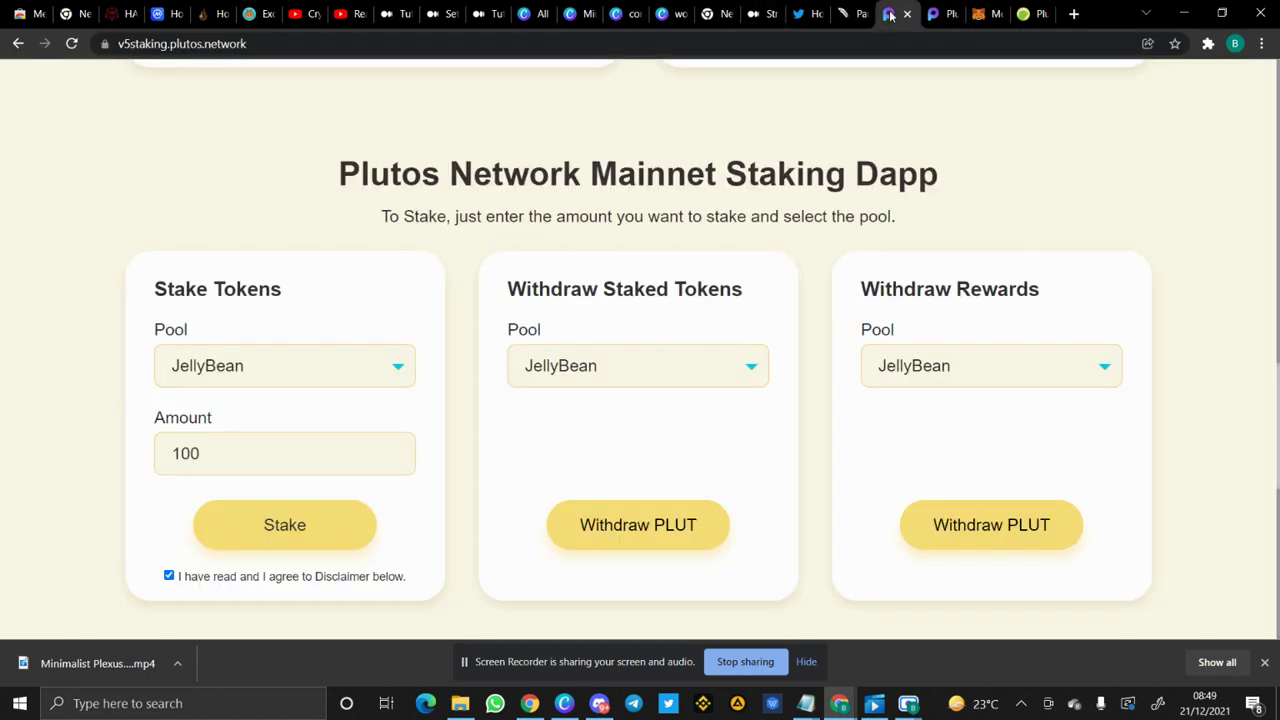
pyautogui.scroll(-2, 848, 262)
pyautogui.scroll(-1, 848, 264)
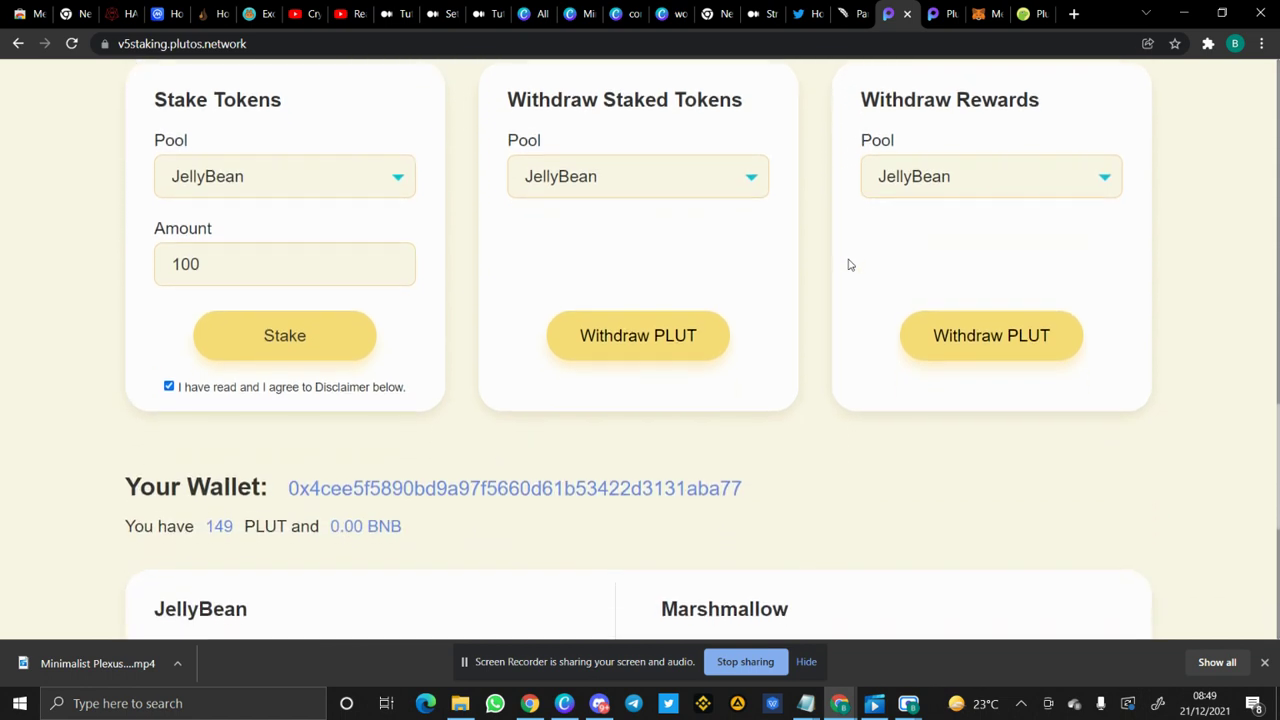
pyautogui.scroll(-1, 848, 264)
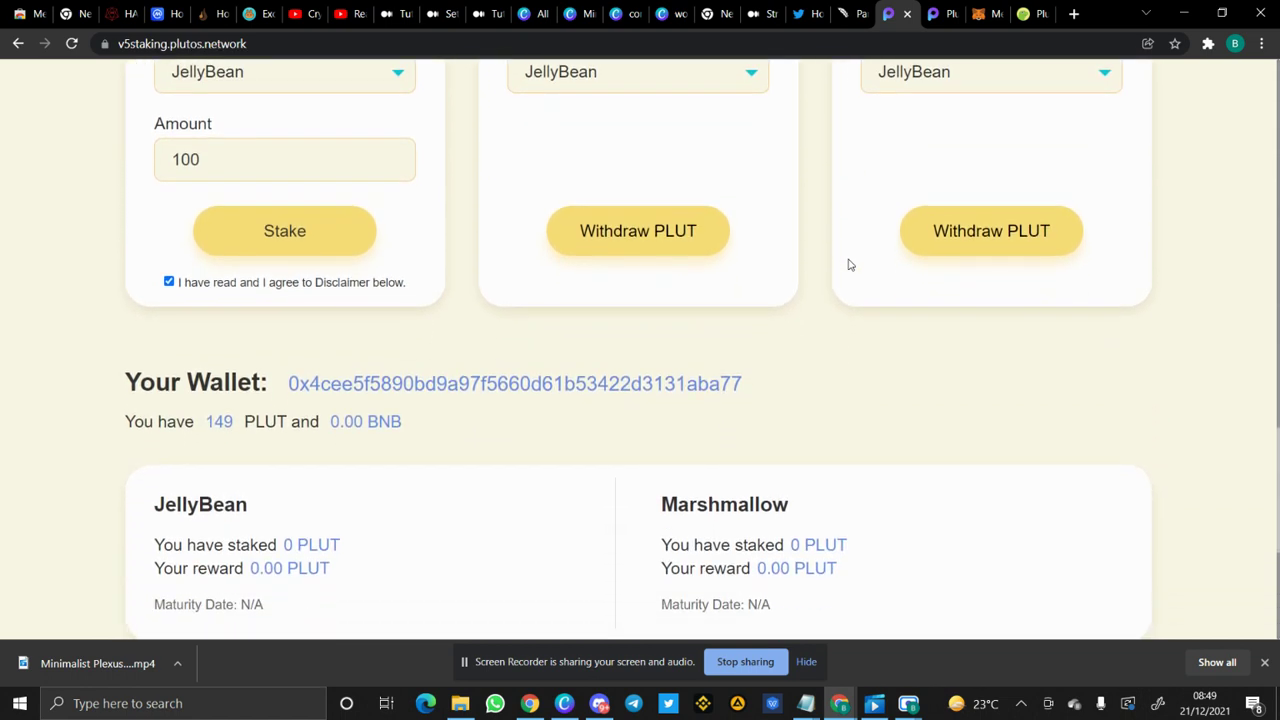
pyautogui.scroll(1, 848, 264)
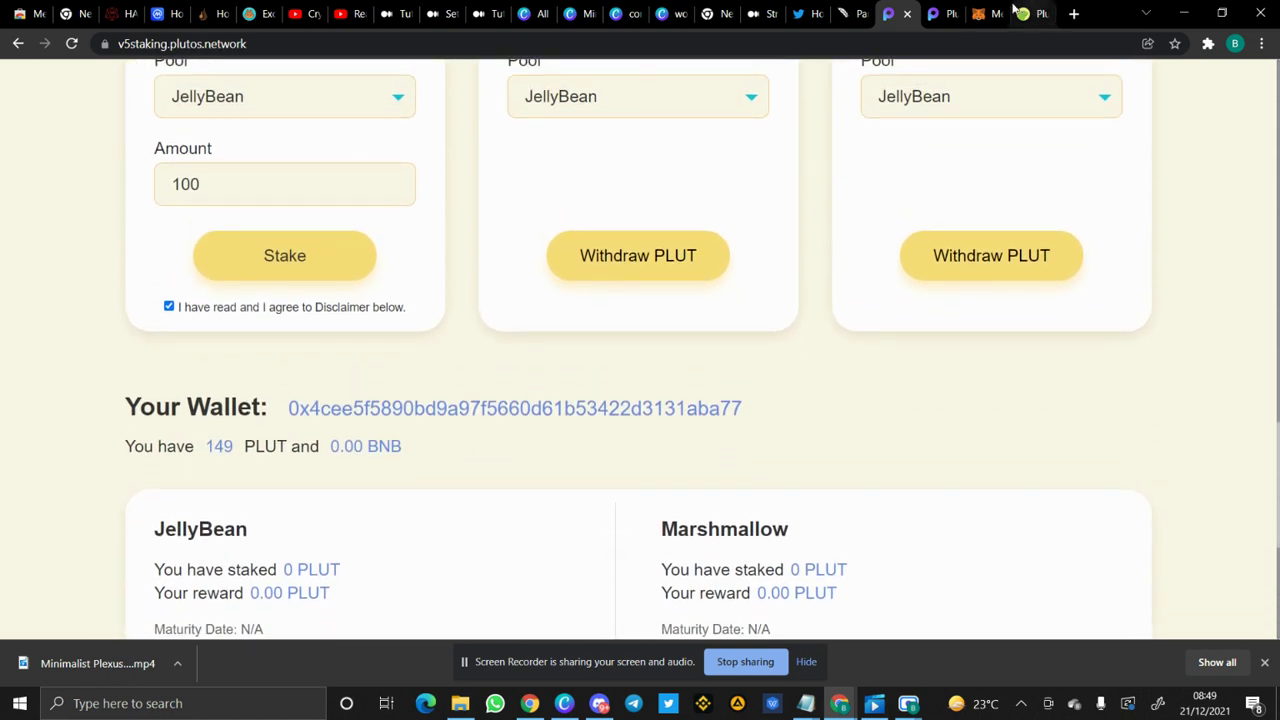
# Step: Switch to the MetaMask wallet page, check the BNB asset's transaction history for the Deposit Token entry, and return to the account overview
pyautogui.click(987, 20)
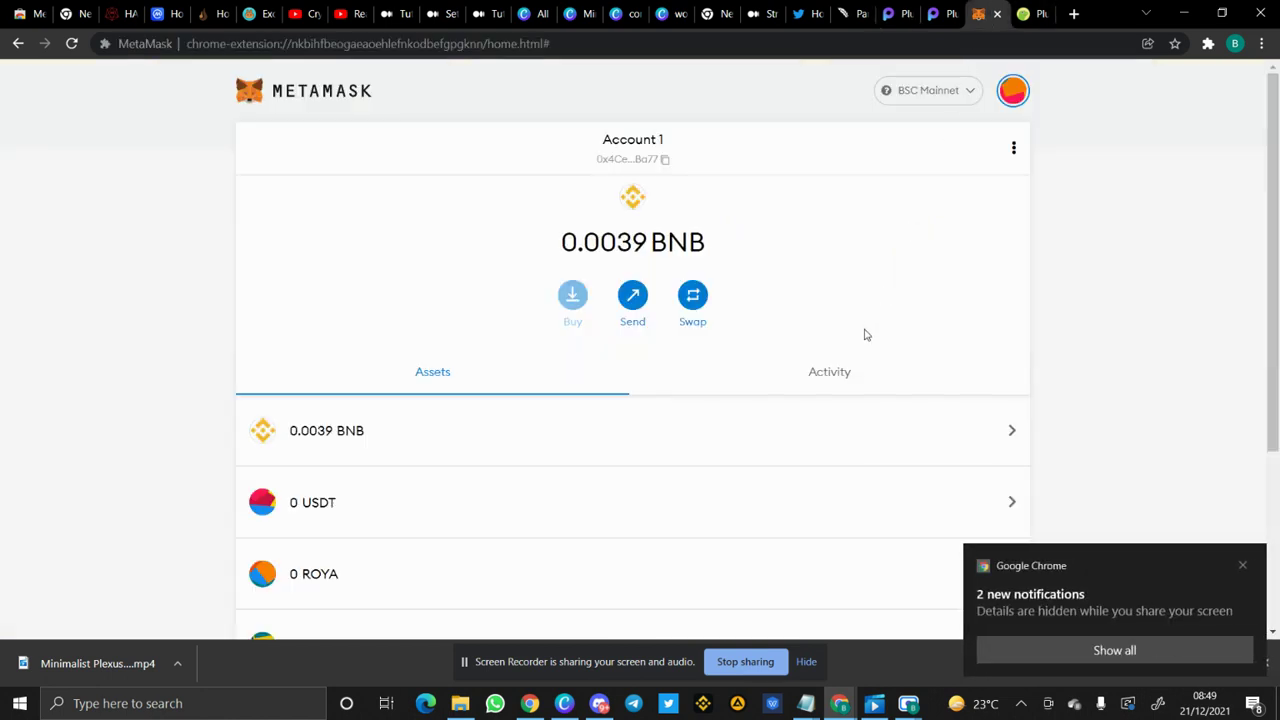
pyautogui.scroll(-2, 866, 335)
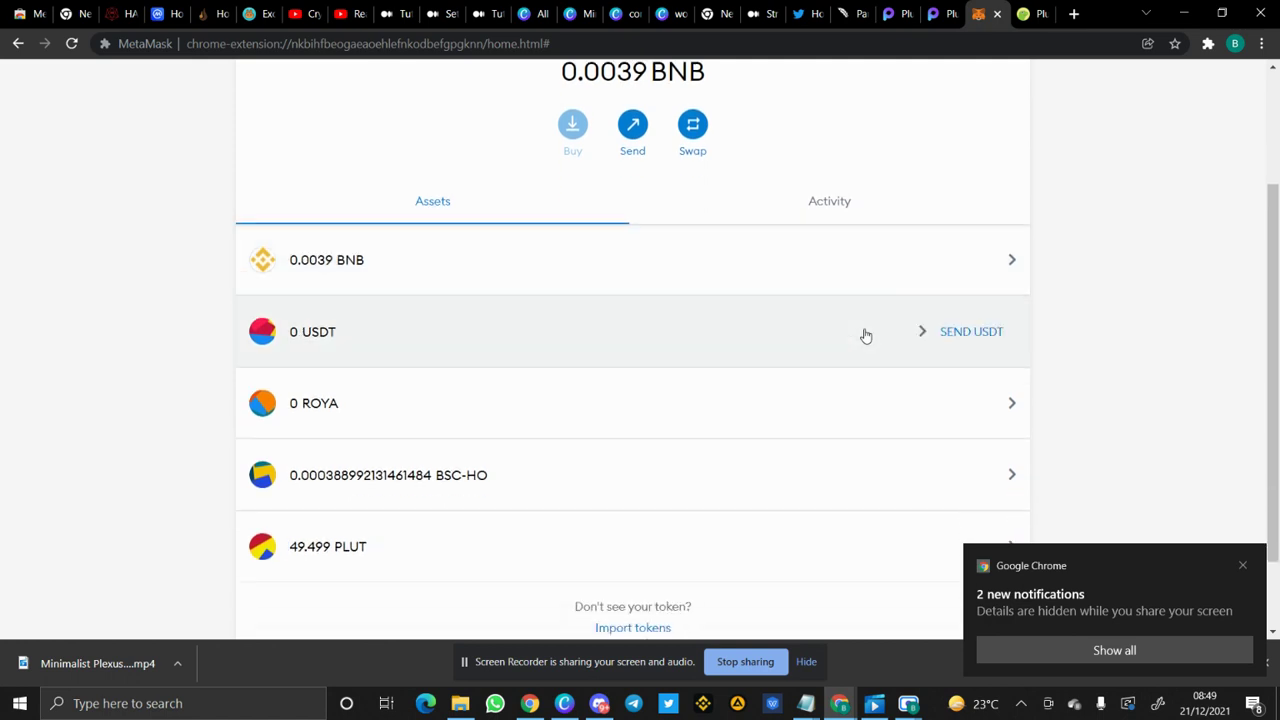
pyautogui.scroll(-1, 866, 336)
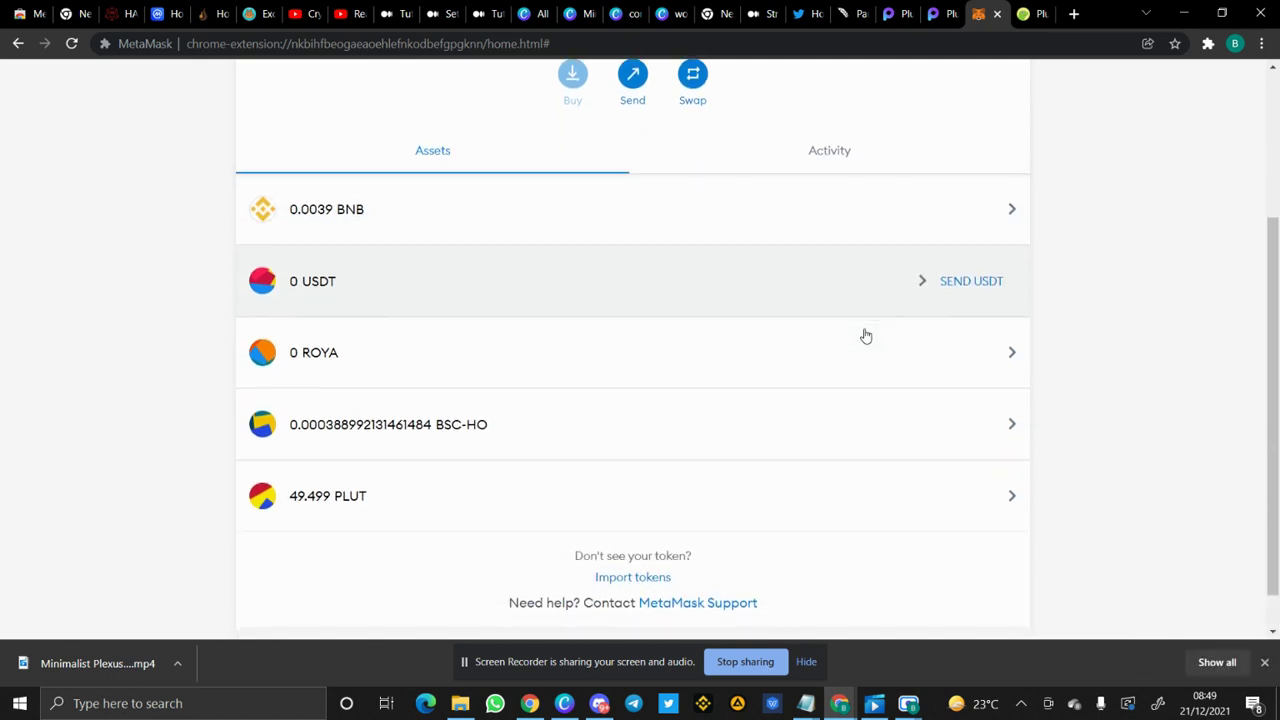
pyautogui.click(815, 213)
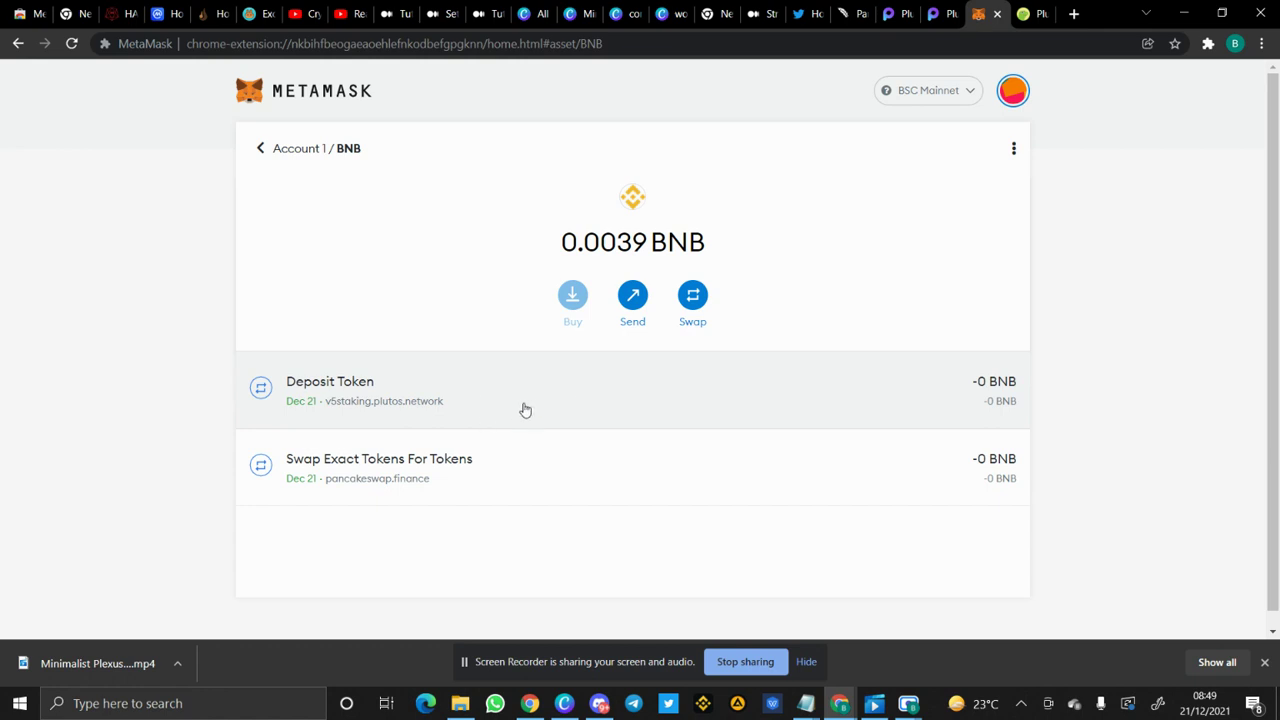
pyautogui.click(259, 149)
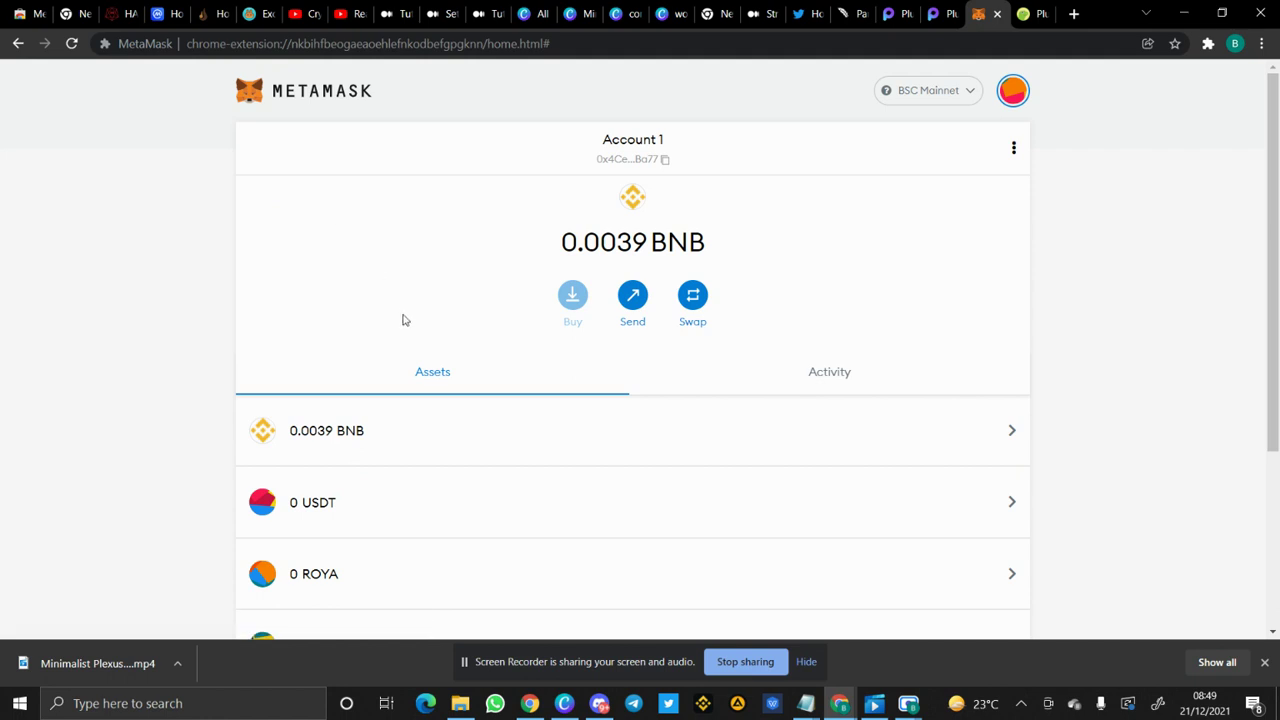
# Step: Check the remaining PLUT and BNB balances in the MetaMask asset list
pyautogui.scroll(-2, 403, 320)
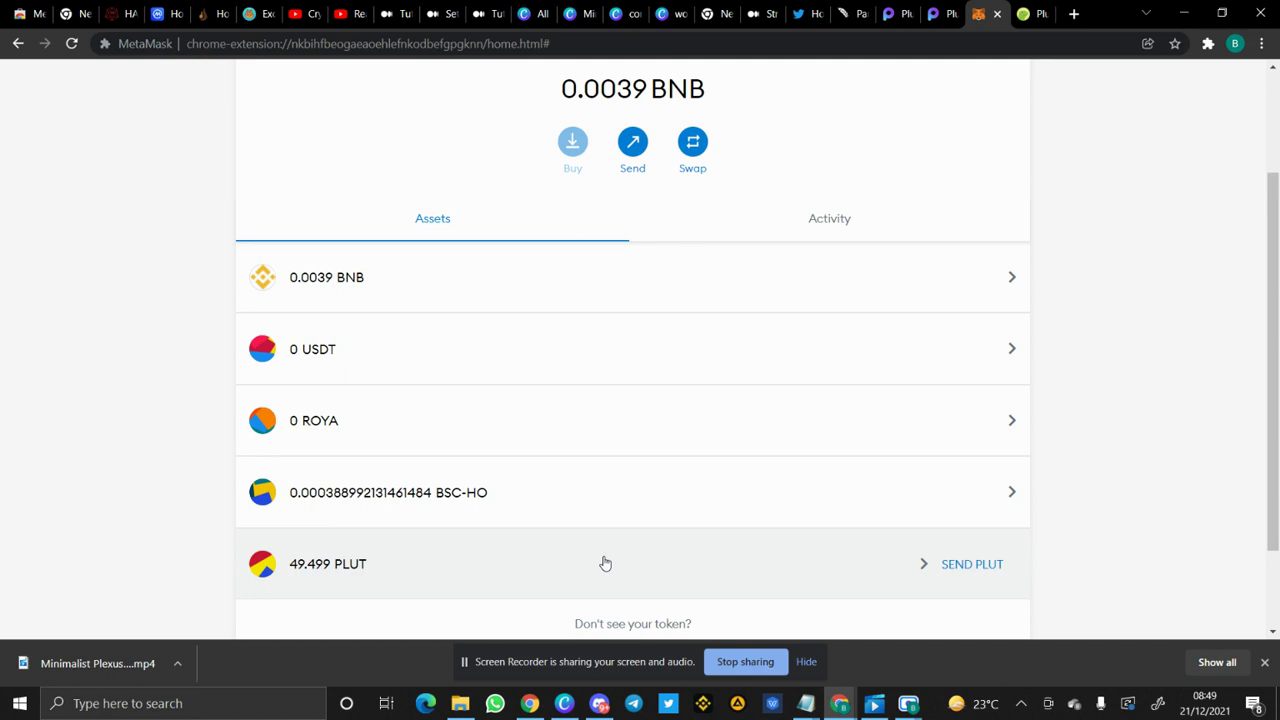
pyautogui.scroll(-1, 604, 562)
pyautogui.scroll(1, 753, 395)
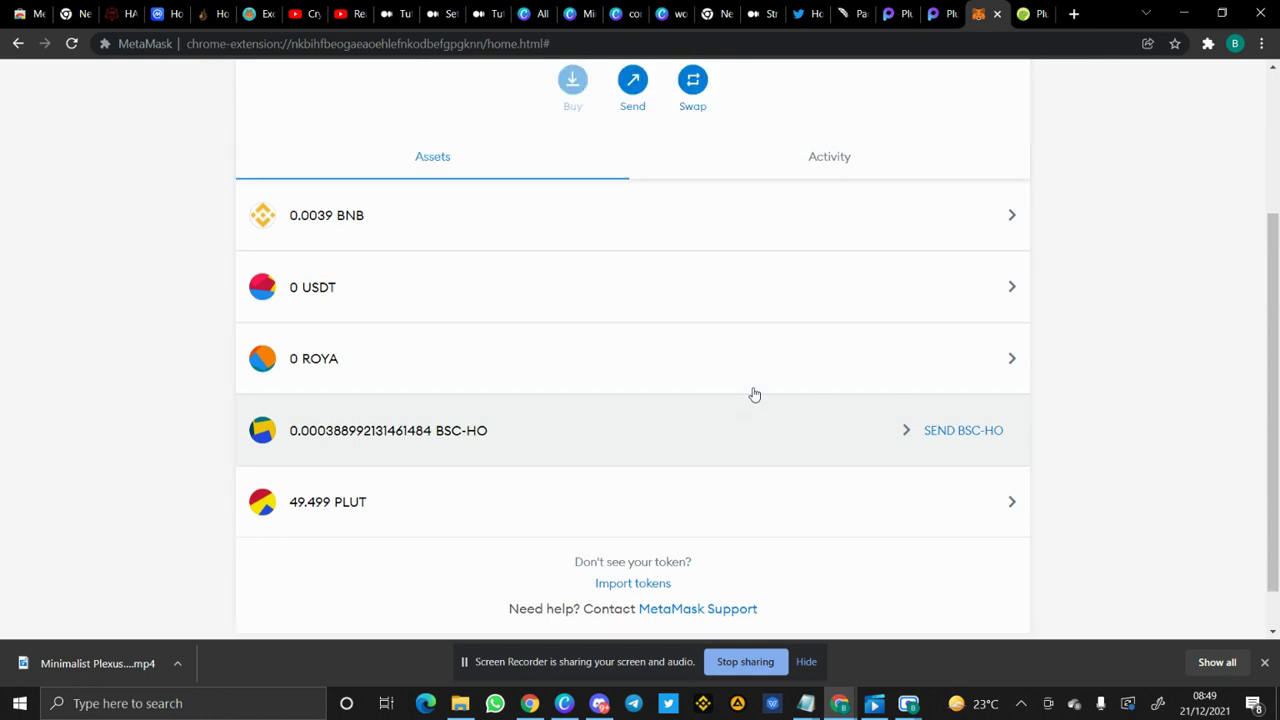
pyautogui.scroll(1, 754, 395)
pyautogui.scroll(1, 754, 395)
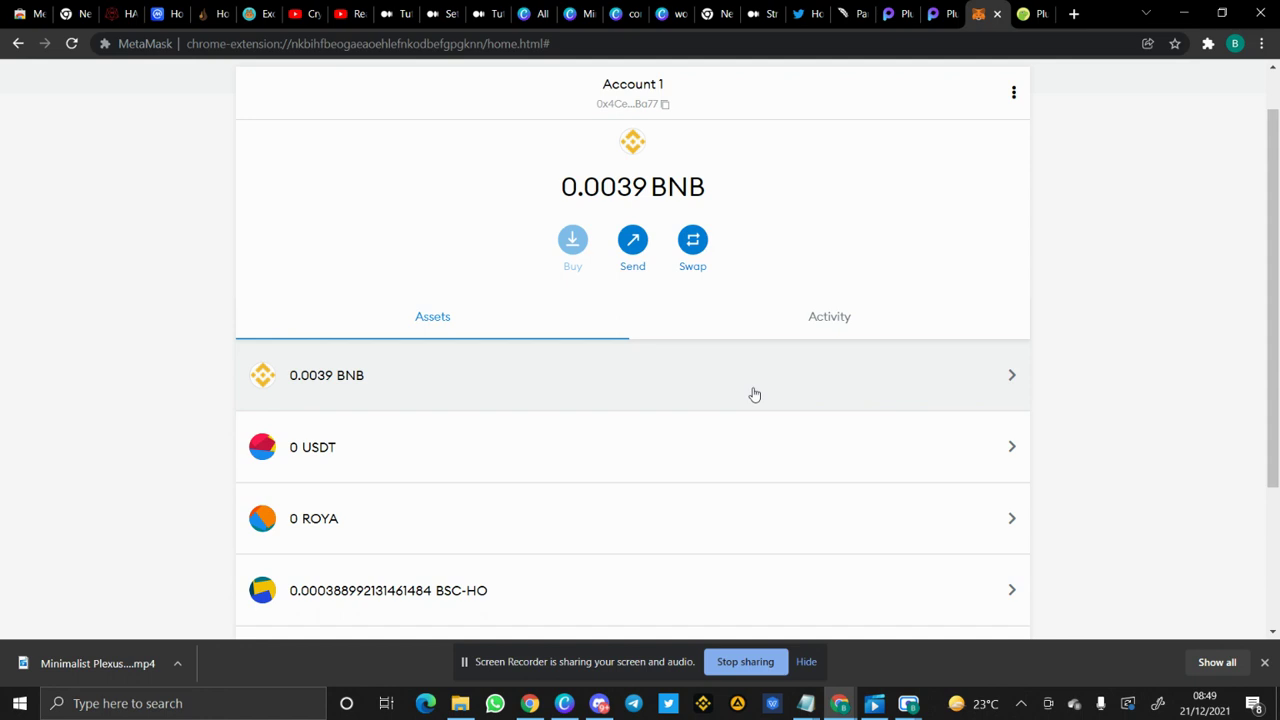
pyautogui.scroll(-1, 754, 395)
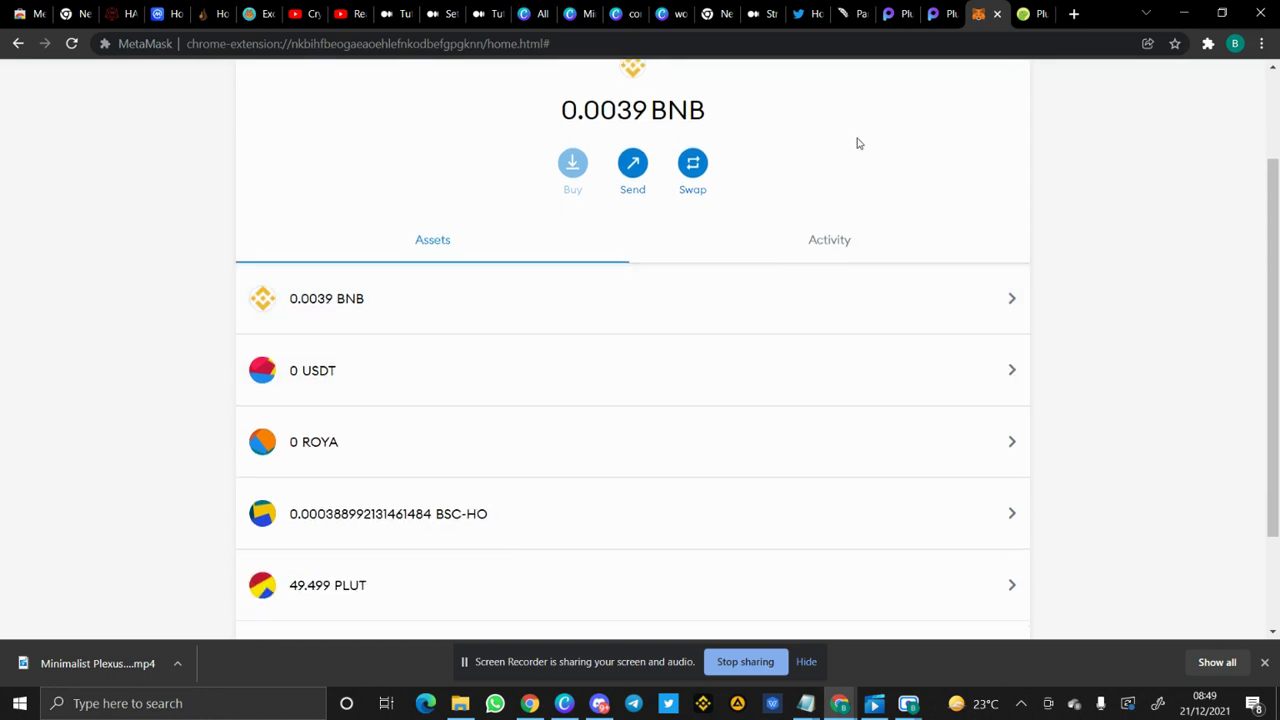
pyautogui.scroll(-1, 857, 142)
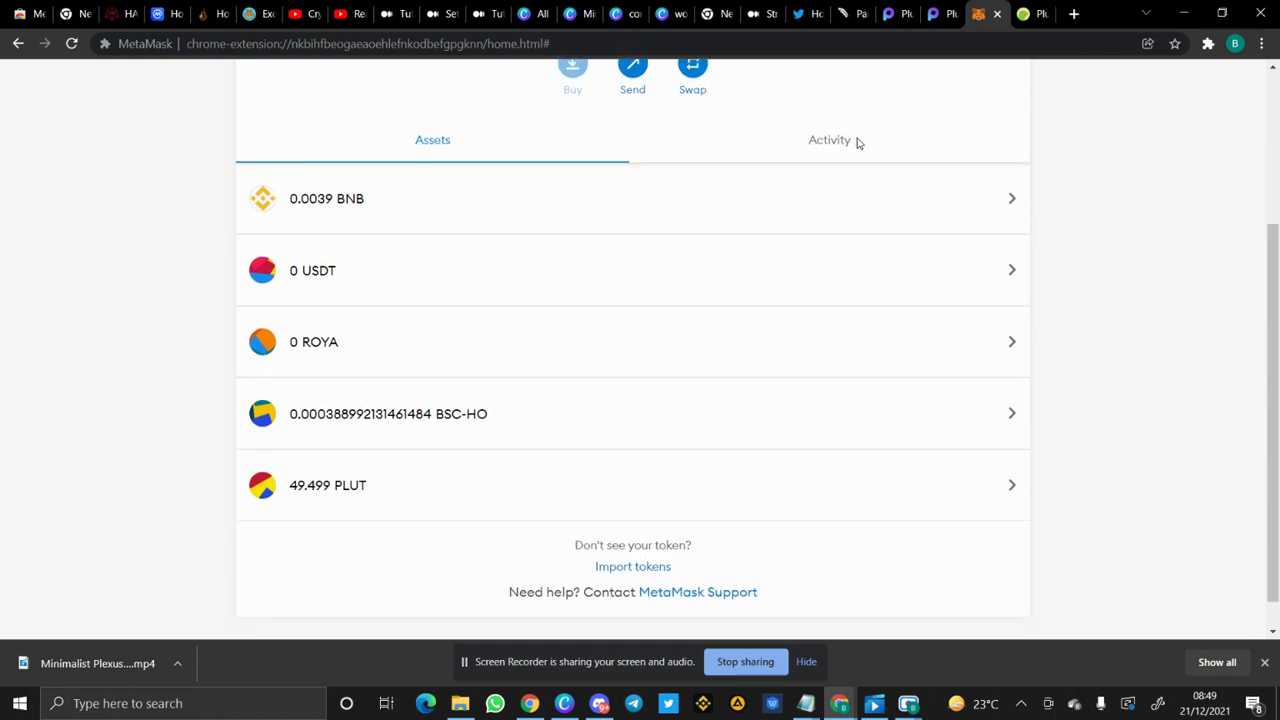
# Step: Go back to the Plutos staking page and review the pool details, the wallet's staking summaries and the disclaimer
pyautogui.click(893, 14)
pyautogui.scroll(7, 675, 264)
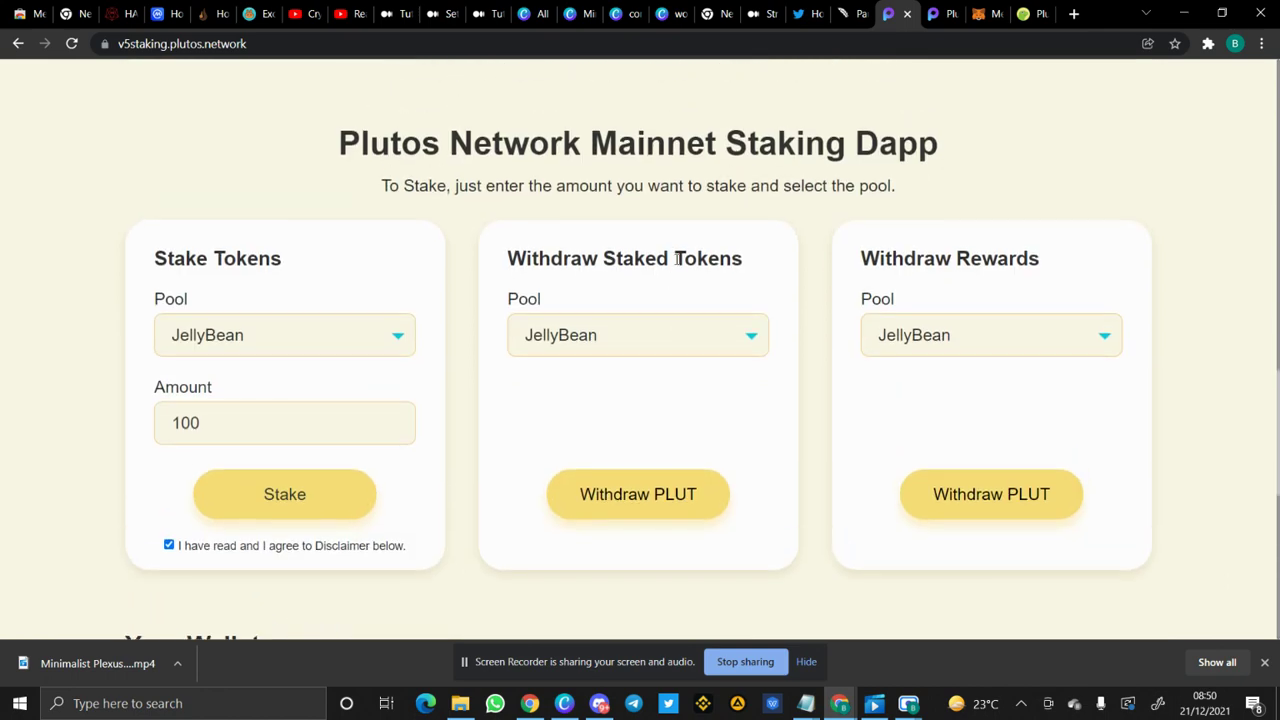
pyautogui.scroll(-1, 675, 264)
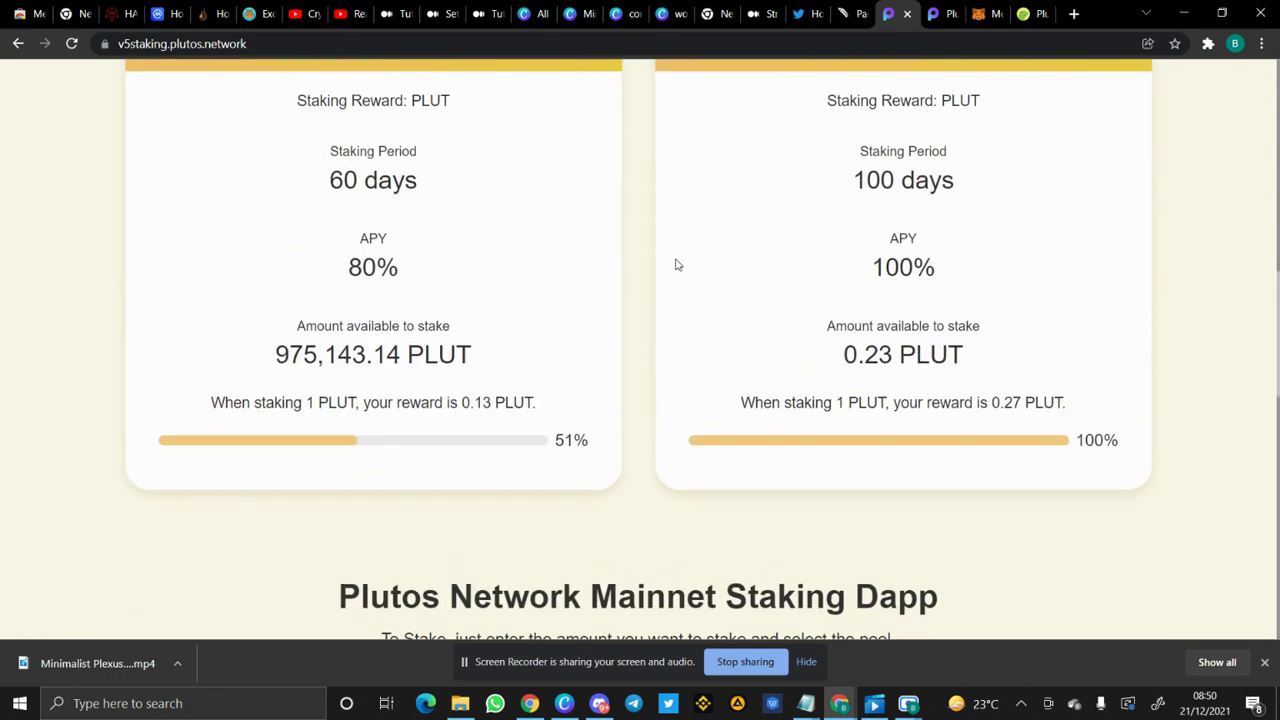
pyautogui.scroll(-5, 563, 471)
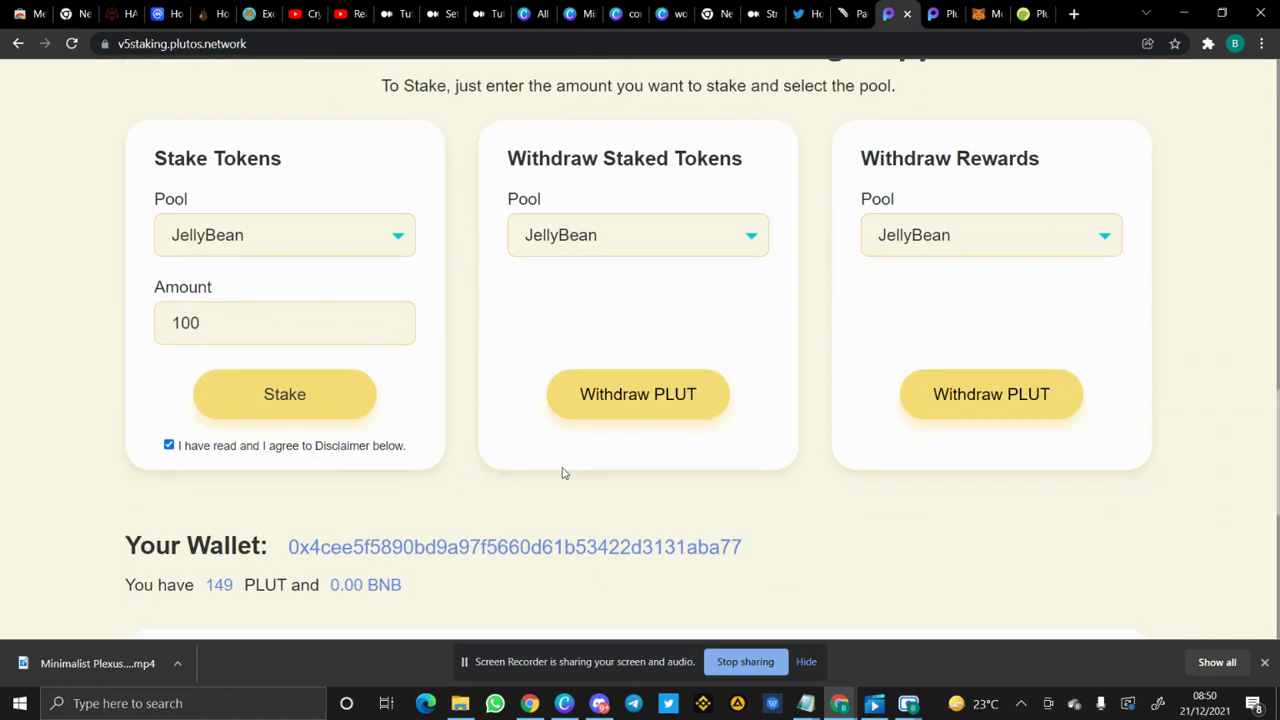
pyautogui.scroll(-3, 563, 473)
pyautogui.scroll(-3, 563, 473)
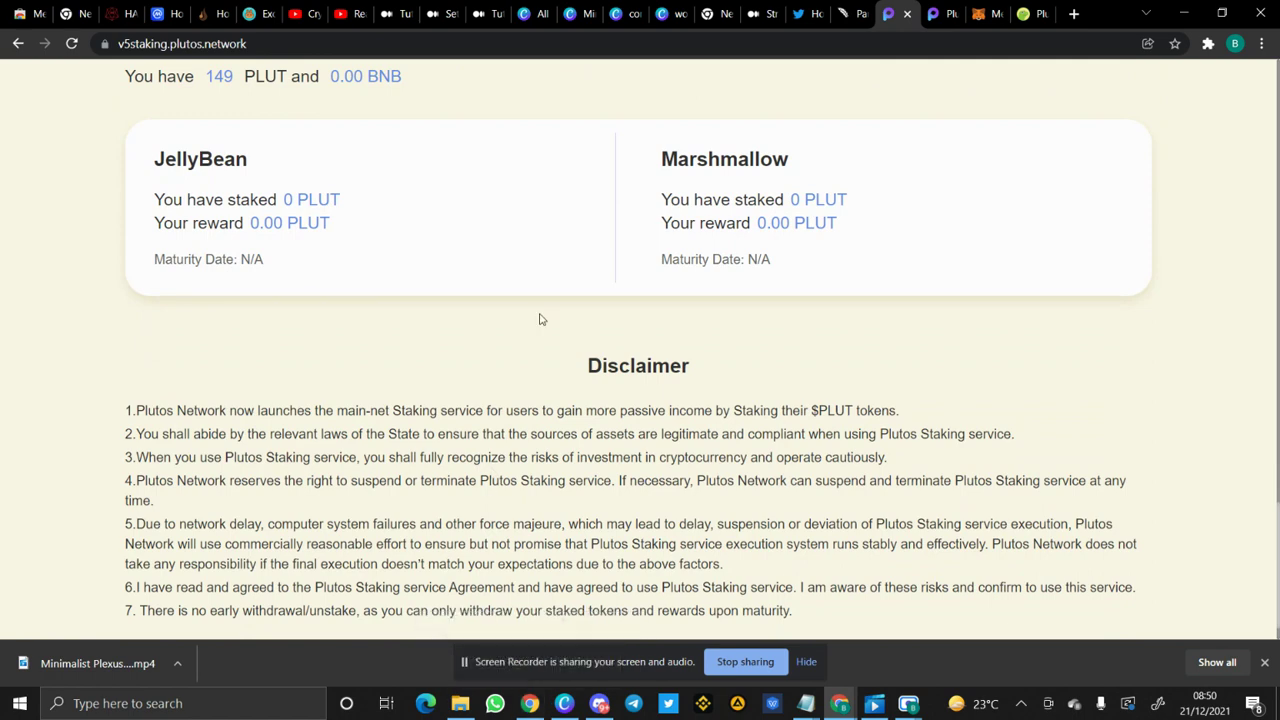
pyautogui.scroll(2, 497, 415)
pyautogui.scroll(1, 497, 418)
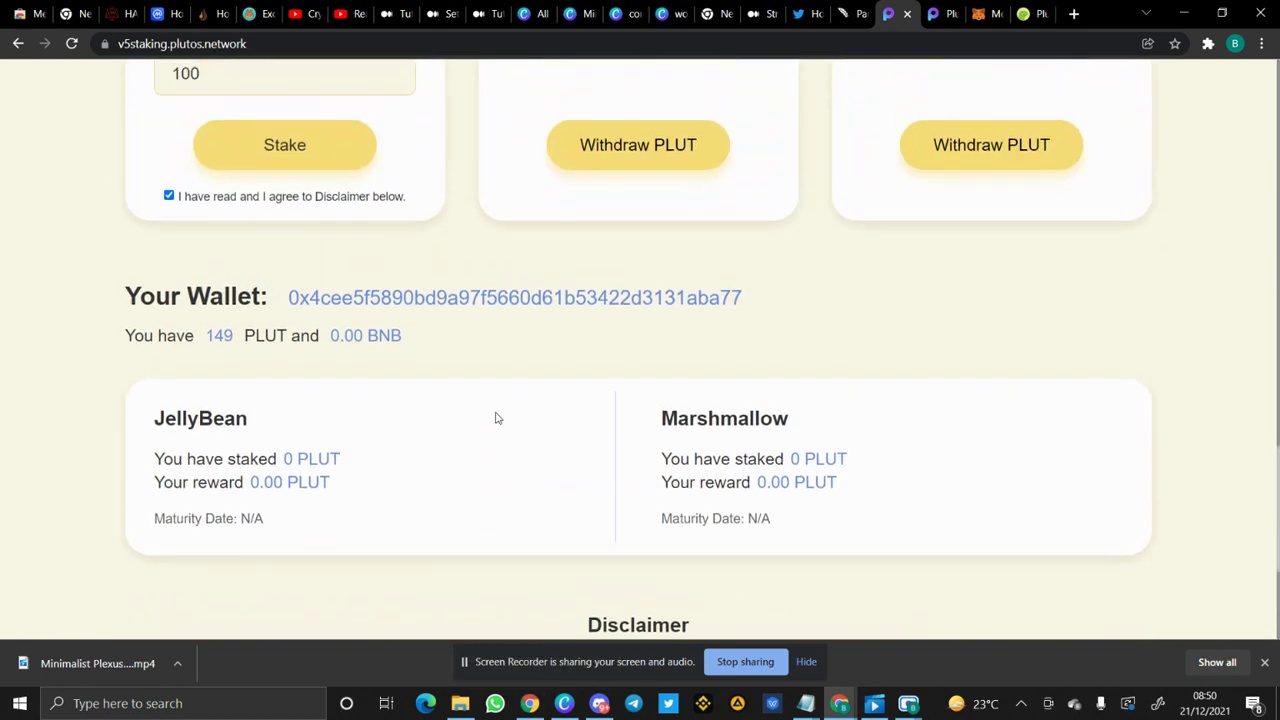
# Step: Examine the Withdraw Staked Tokens and Withdraw Rewards sections, including the rewards pool options, keeping JellyBean selected
pyautogui.scroll(1, 497, 418)
pyautogui.scroll(1, 497, 418)
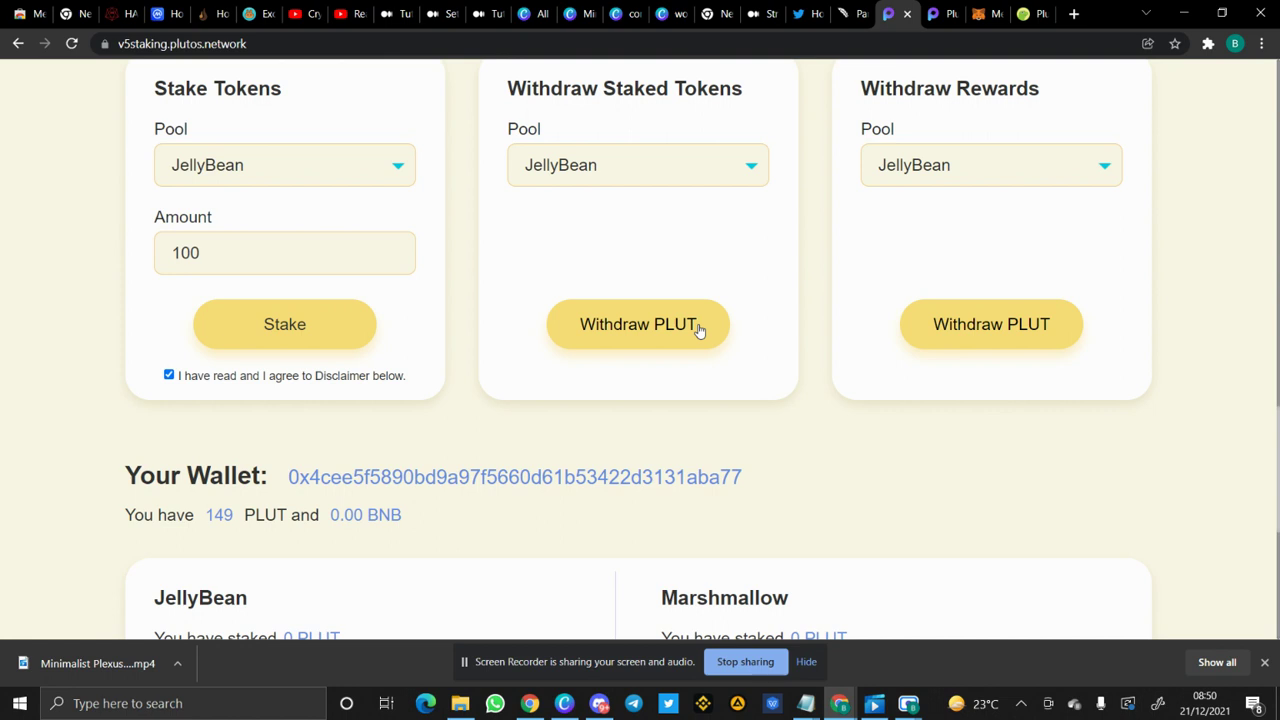
pyautogui.scroll(1, 700, 330)
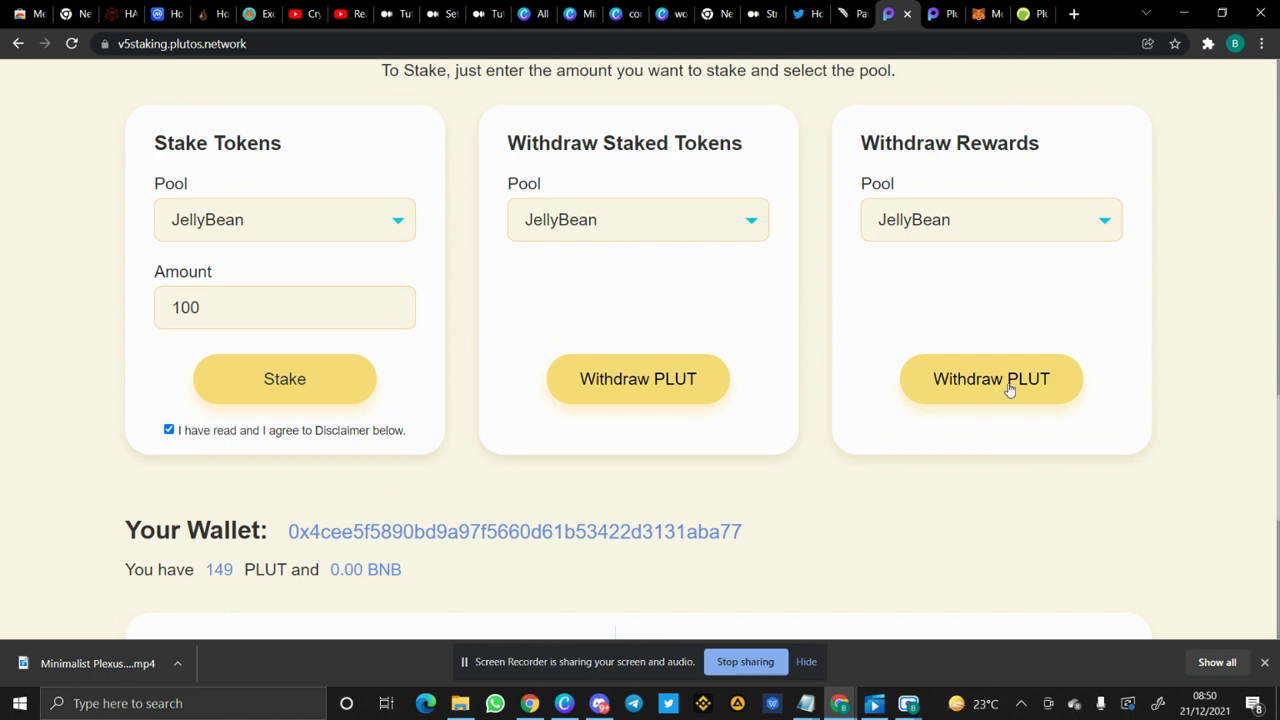
pyautogui.click(993, 211)
pyautogui.click(1005, 262)
# Step: Reload the Plutos staking page to refresh the wallet and staking data
pyautogui.scroll(10, 1040, 436)
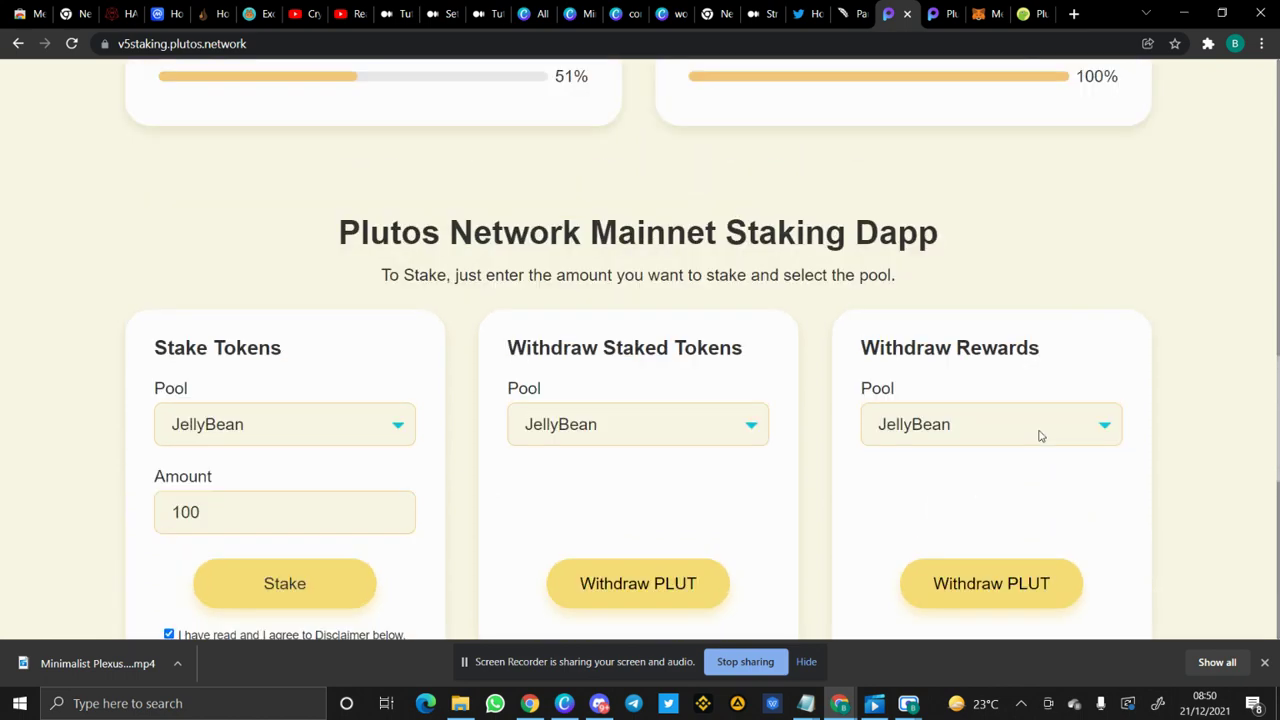
pyautogui.scroll(3, 1040, 436)
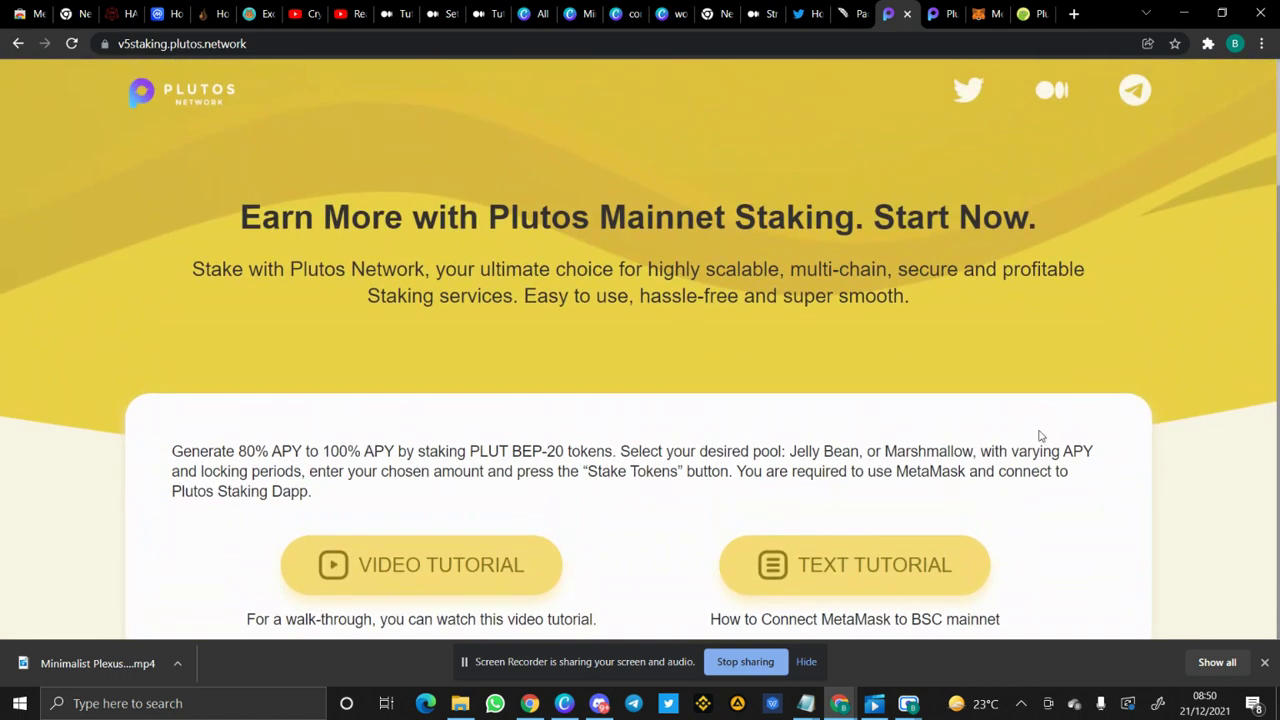
pyautogui.rightClick(1129, 254)
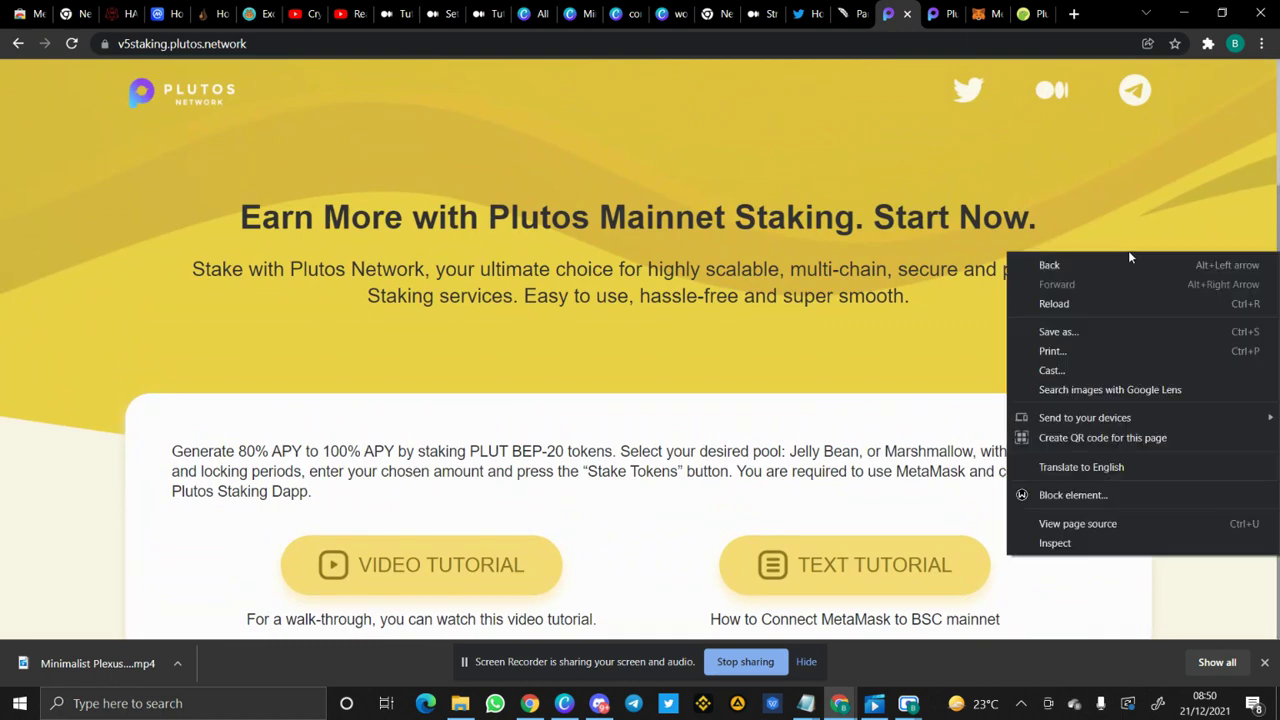
pyautogui.click(1160, 308)
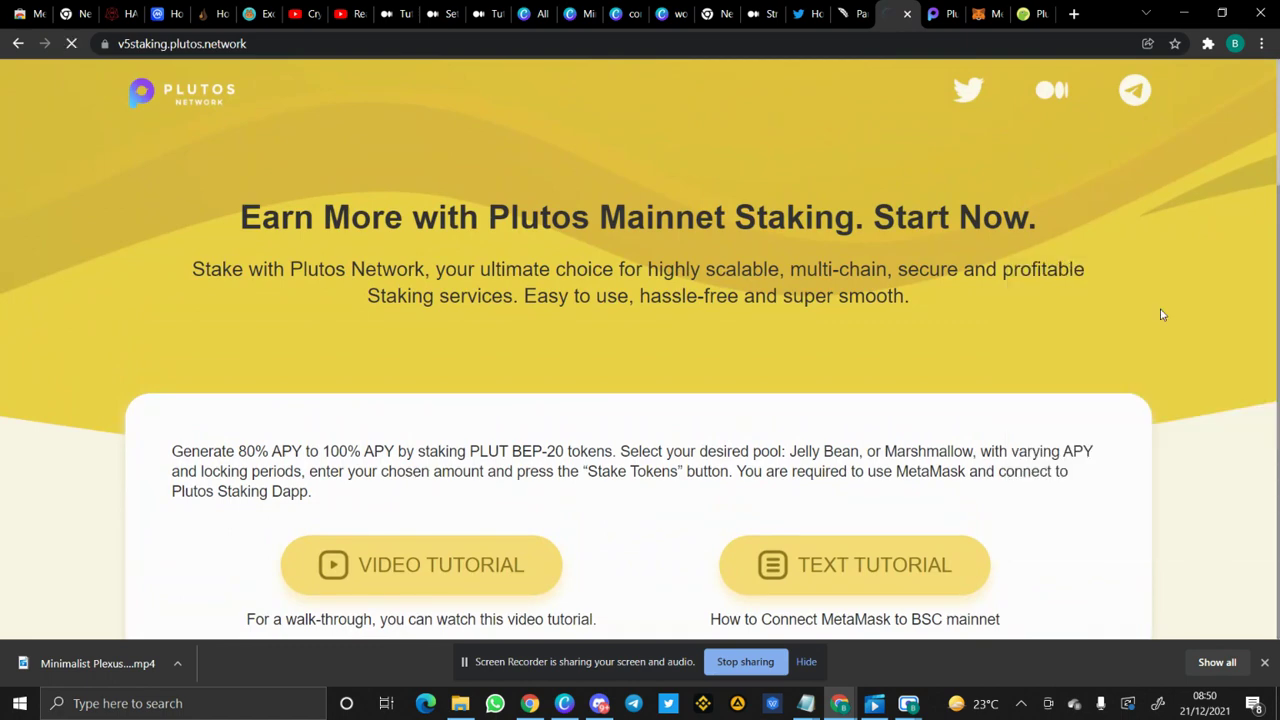
# Step: Check the wallet's PLUT balance and the JellyBean pool's staked amount, reward and maturity date on the refreshed page
pyautogui.scroll(-5, 996, 337)
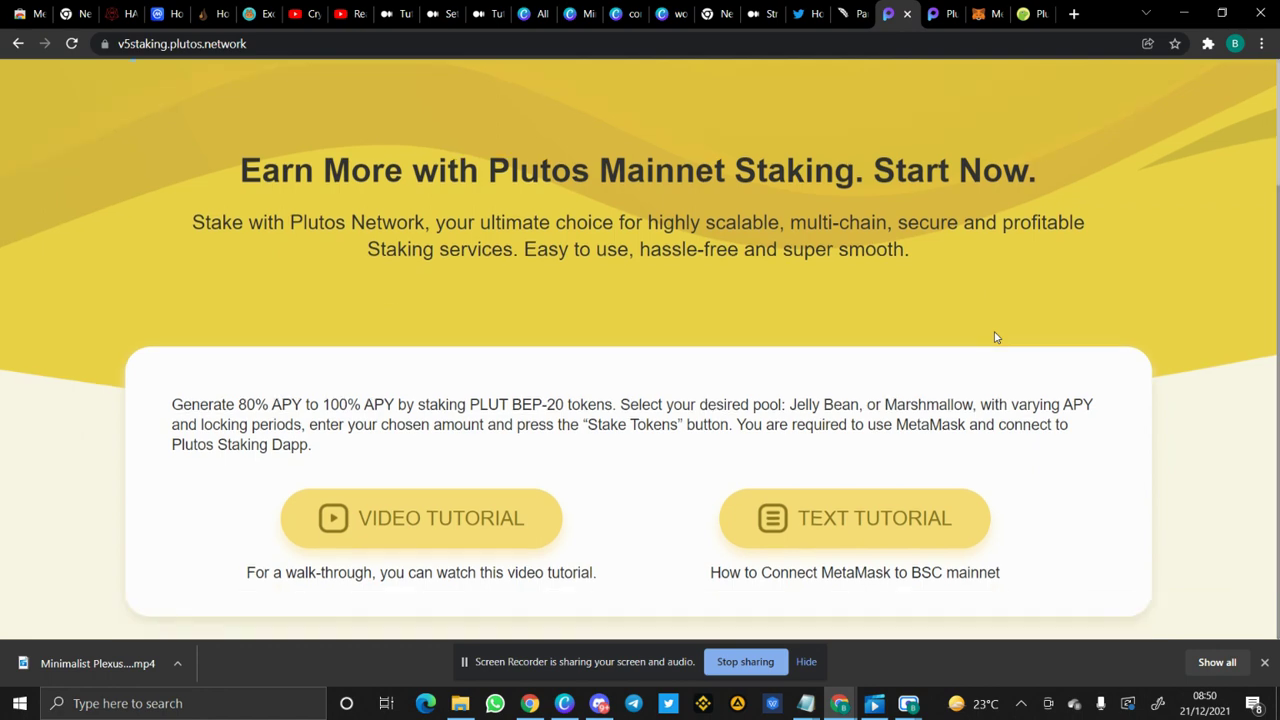
pyautogui.scroll(-10, 996, 337)
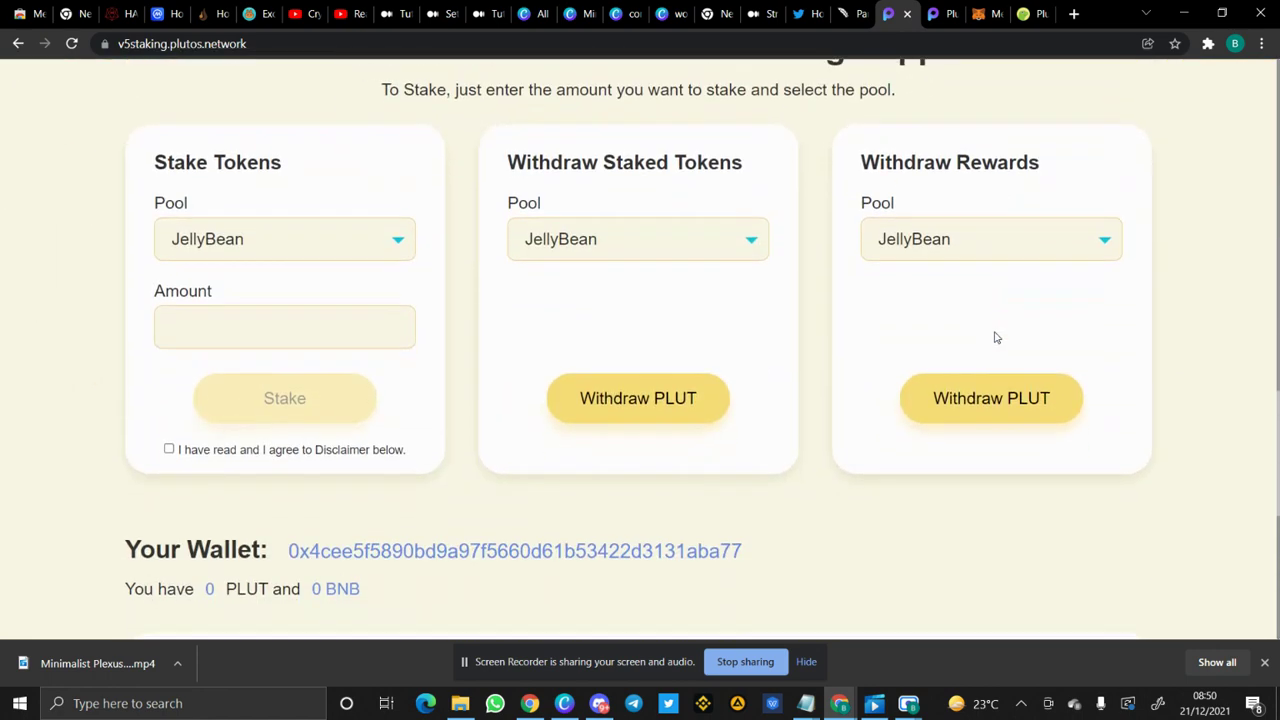
pyautogui.scroll(-1, 716, 428)
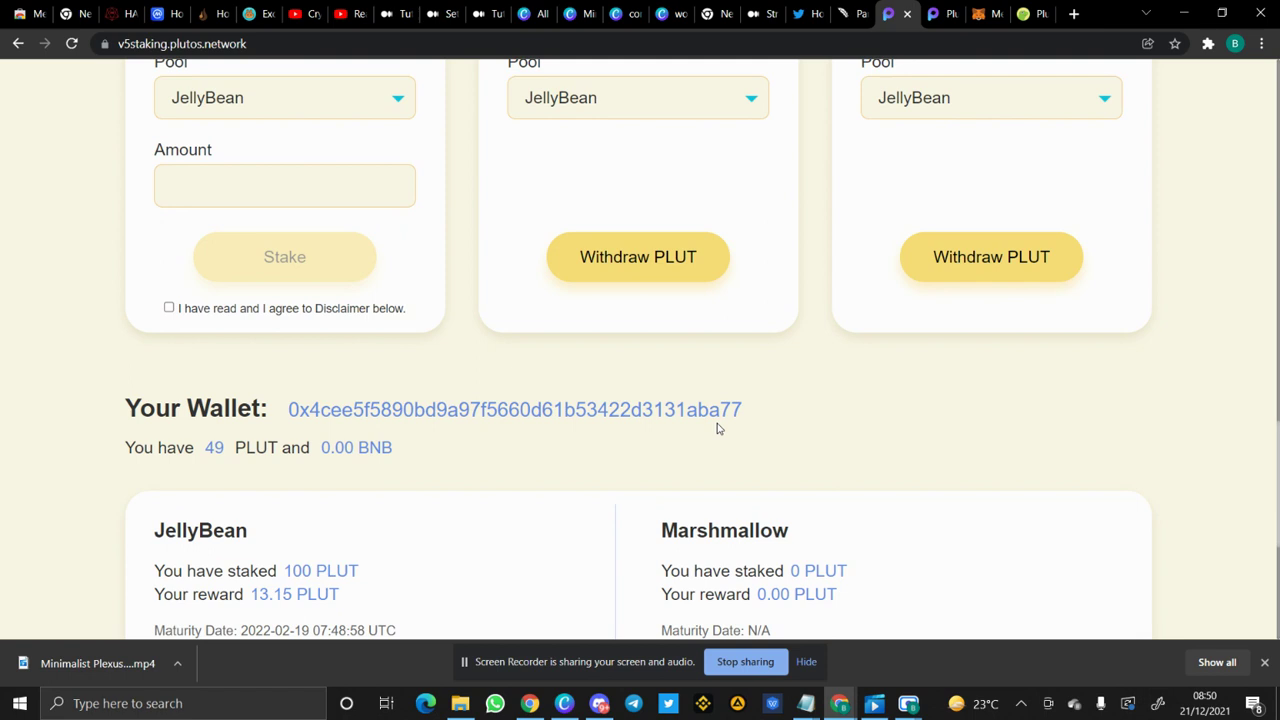
pyautogui.scroll(-1, 716, 428)
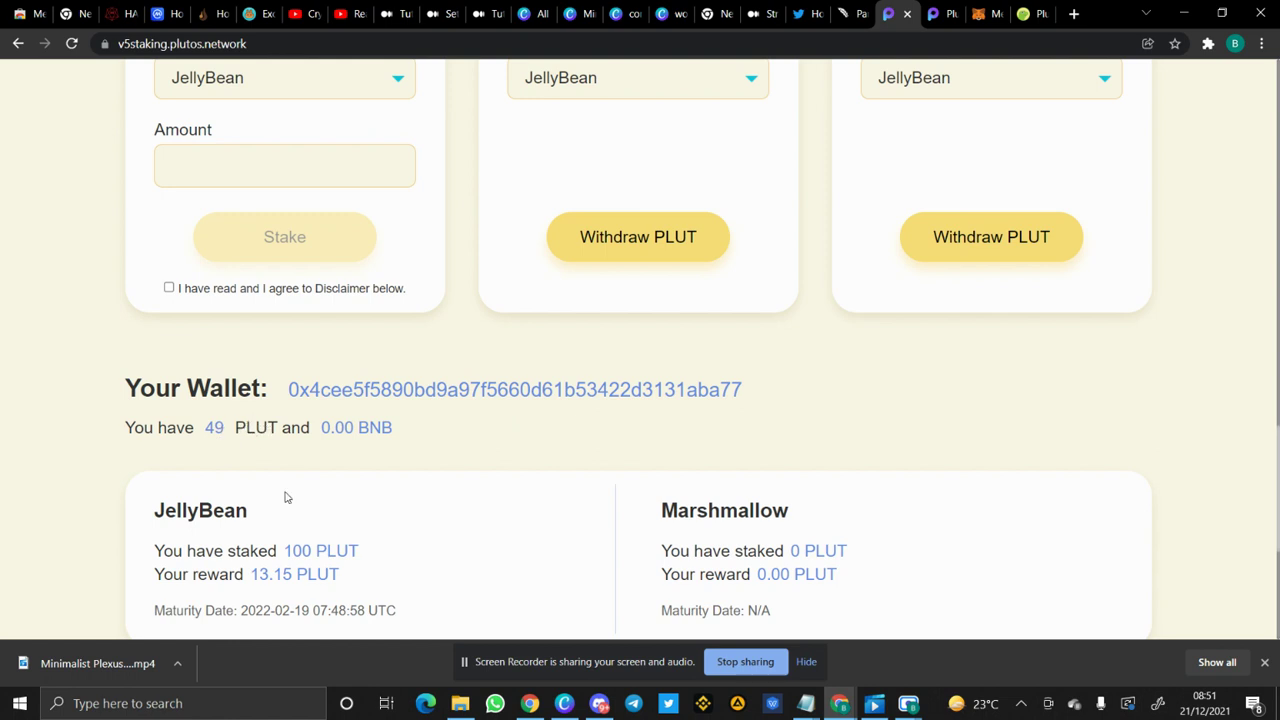
pyautogui.scroll(-1, 287, 497)
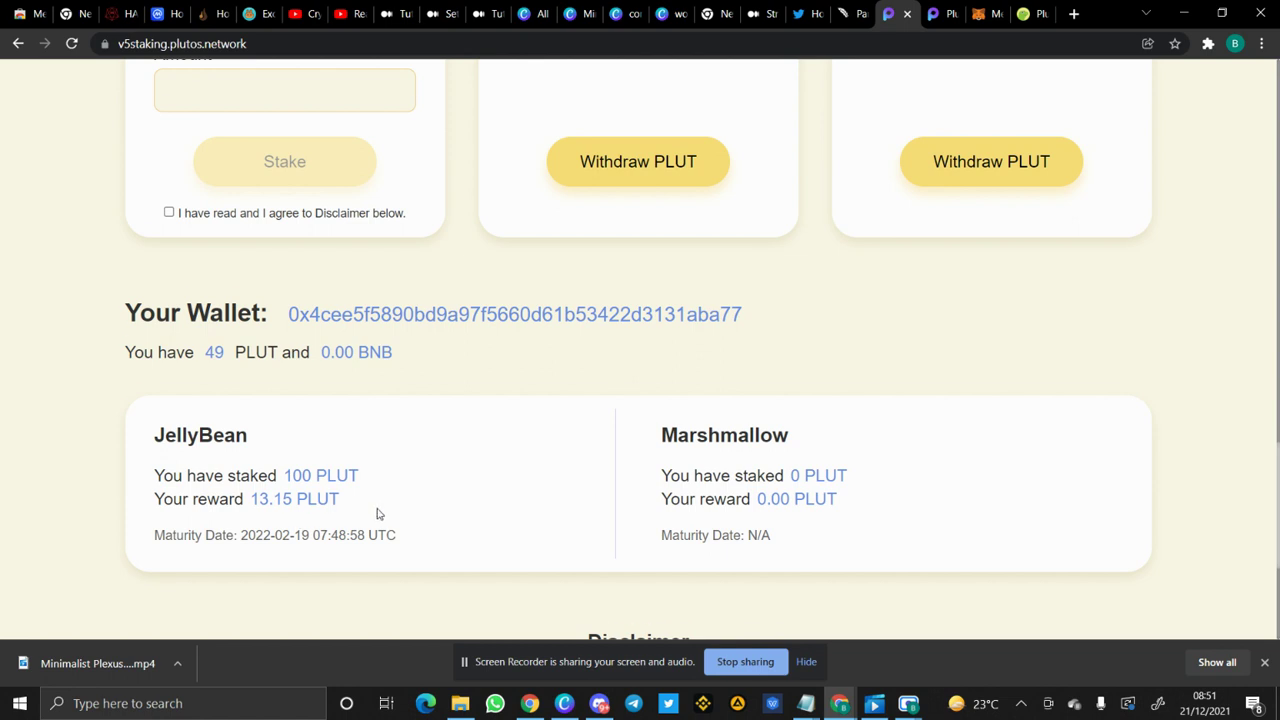
pyautogui.scroll(-1, 378, 514)
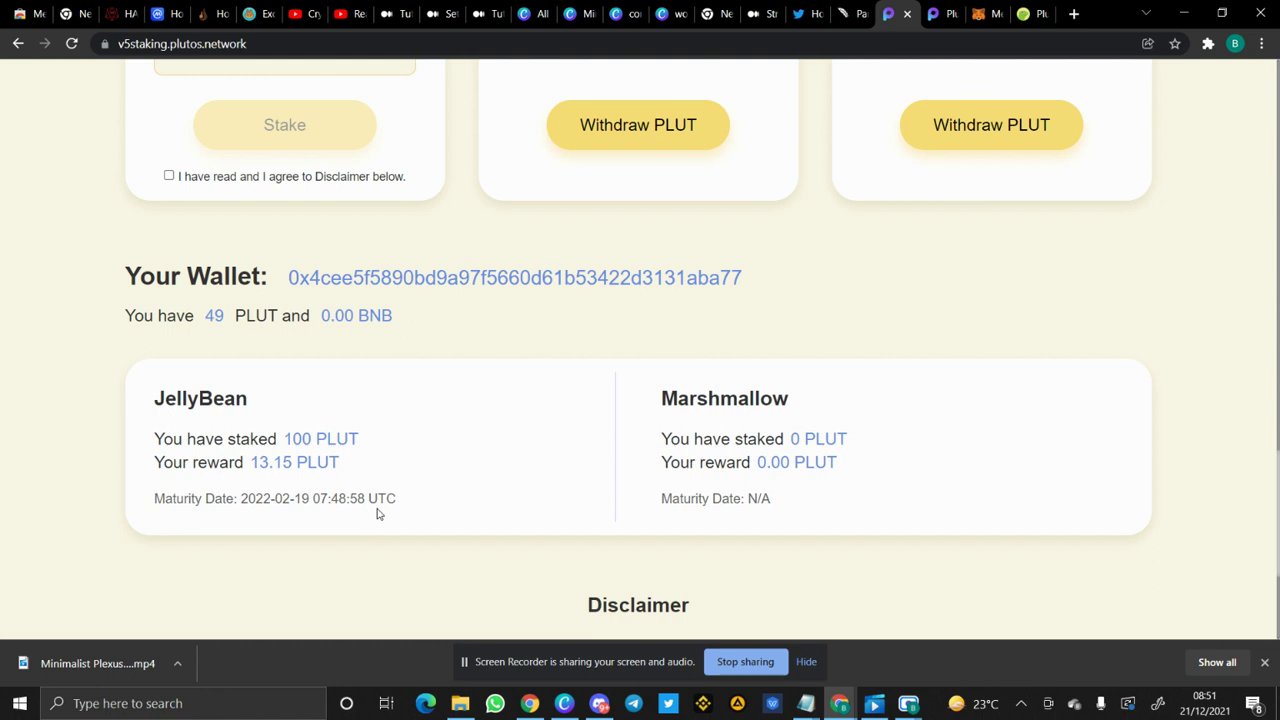
# Step: Read the disclaimer's terms on early withdrawal below the staking summaries, and return to the wallet section
pyautogui.scroll(-2, 378, 513)
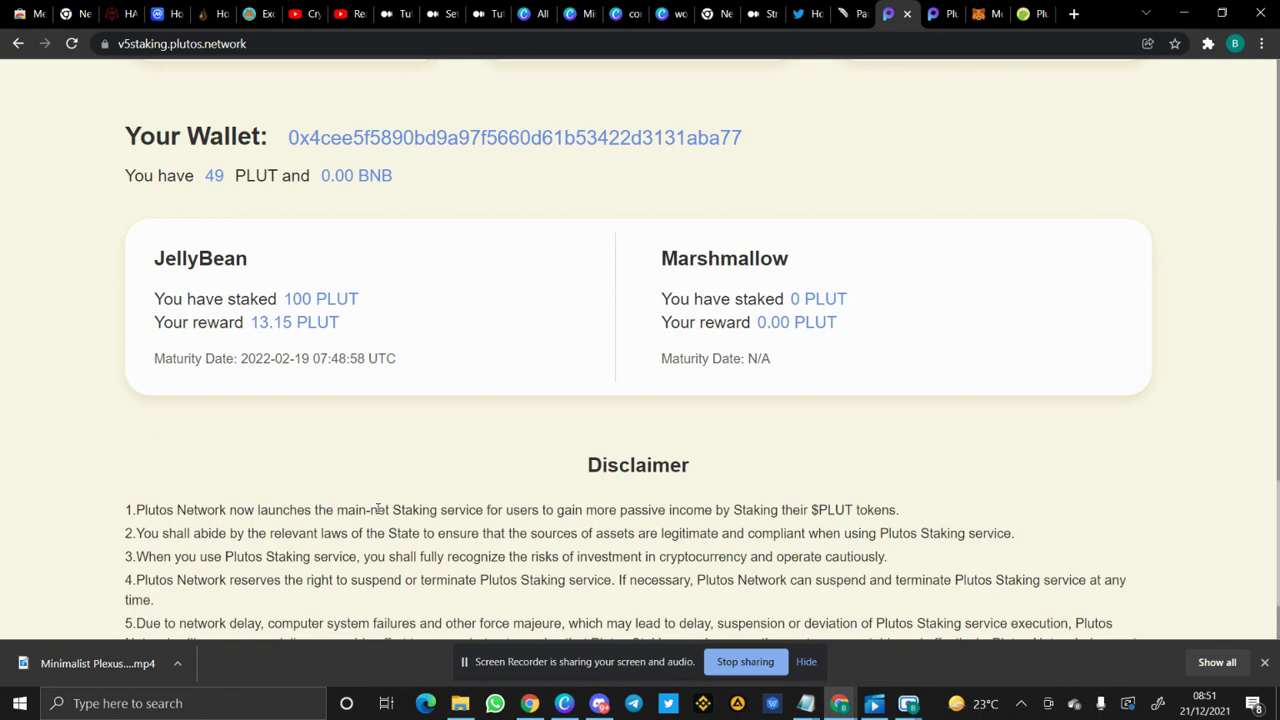
pyautogui.scroll(-2, 378, 510)
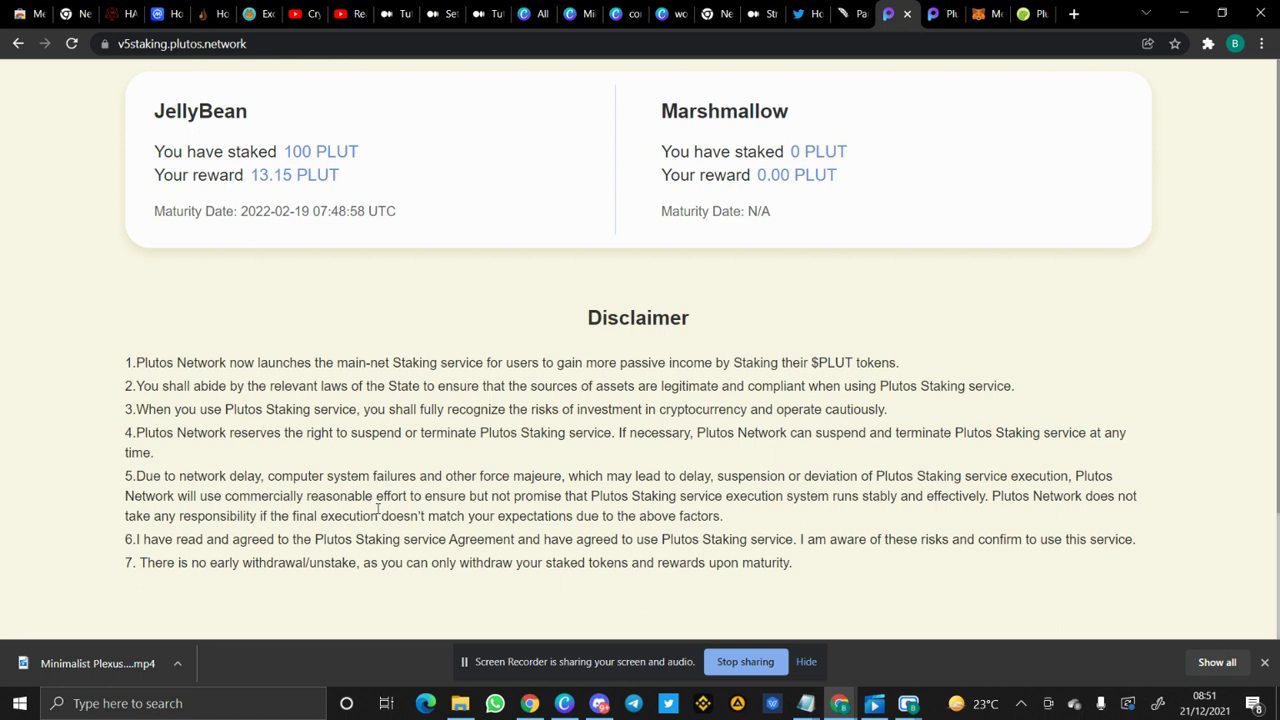
pyautogui.scroll(1, 378, 510)
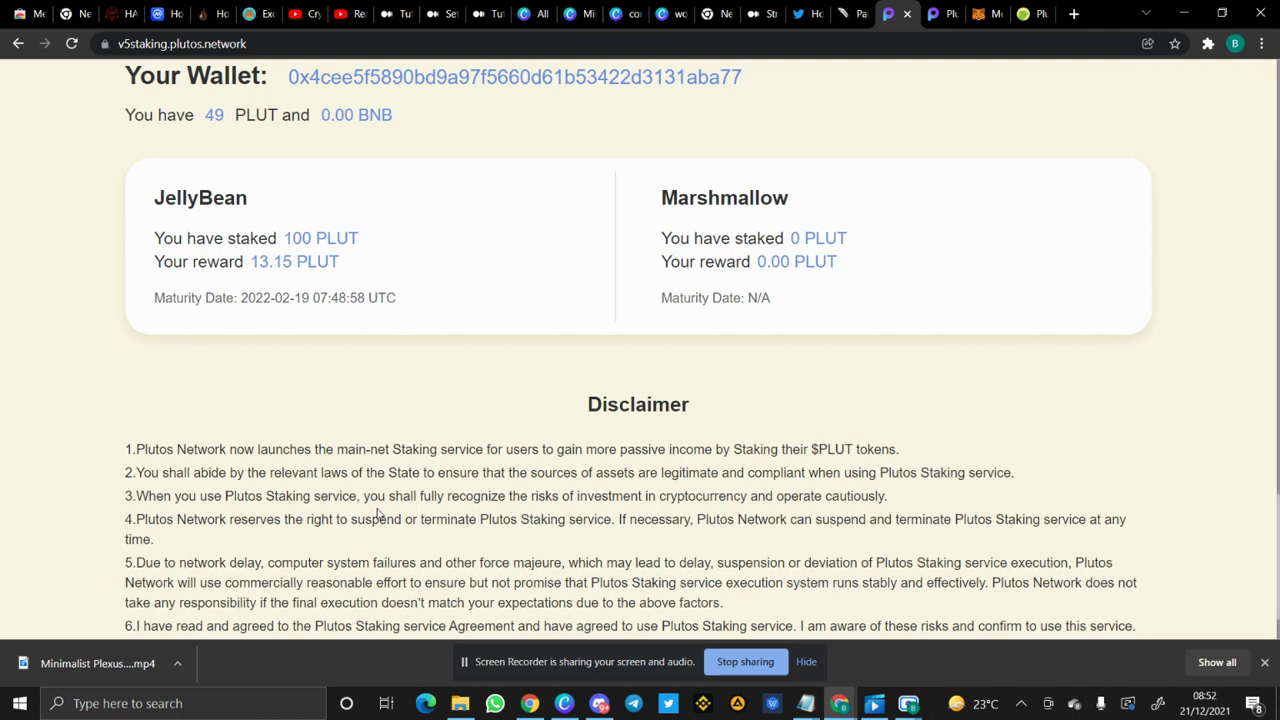
pyautogui.scroll(1, 826, 397)
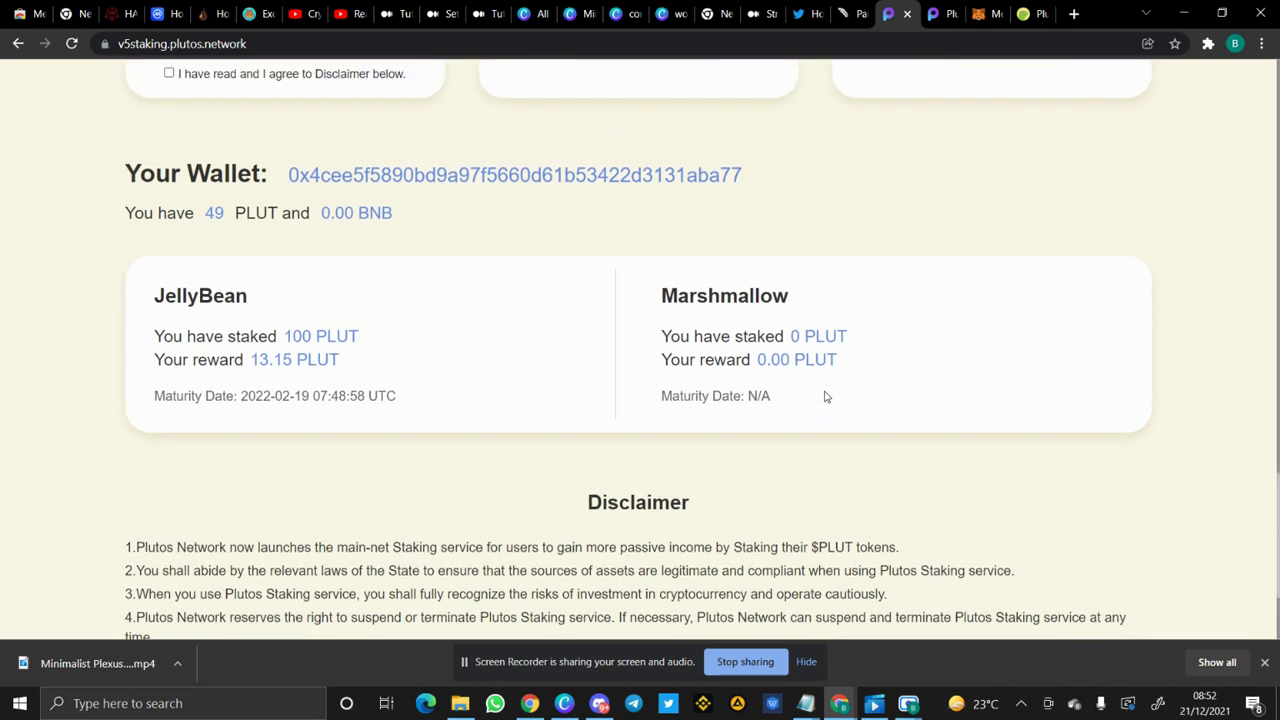
# Step: Review the staking and withdrawal sections above the wallet summary, up to the pools' APY and amounts available to stake
pyautogui.scroll(2, 826, 397)
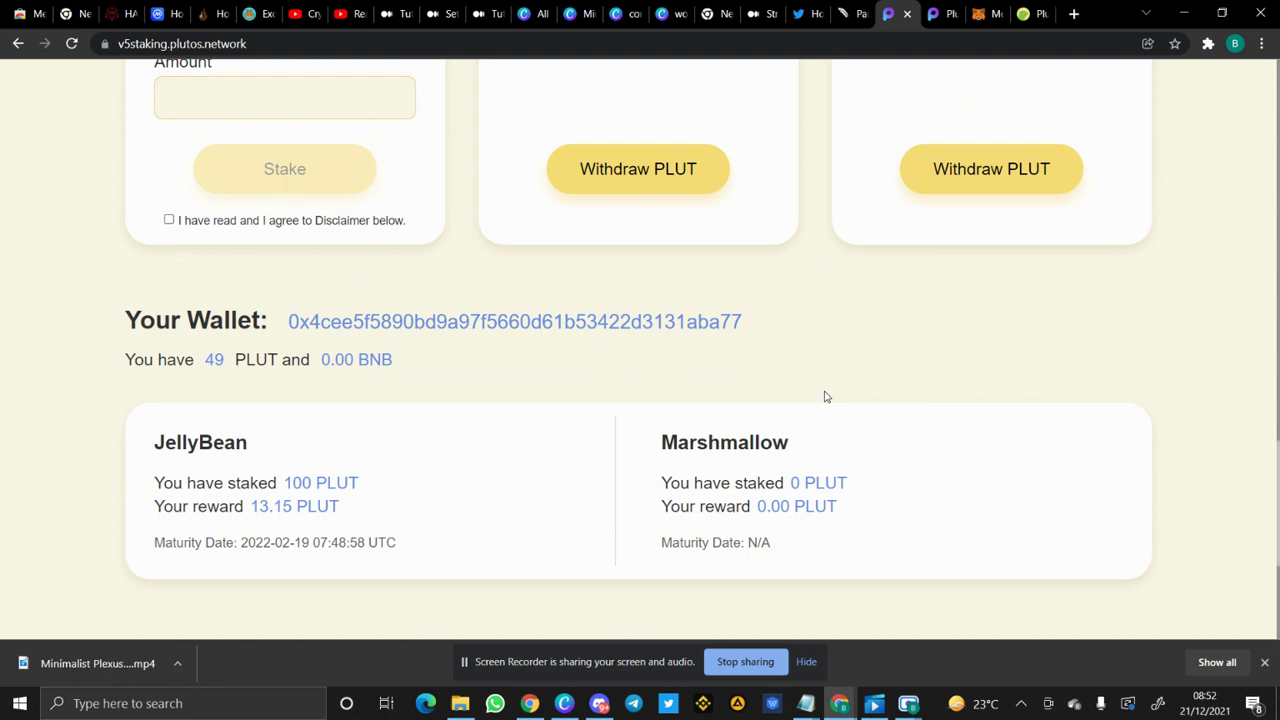
pyautogui.scroll(1, 826, 397)
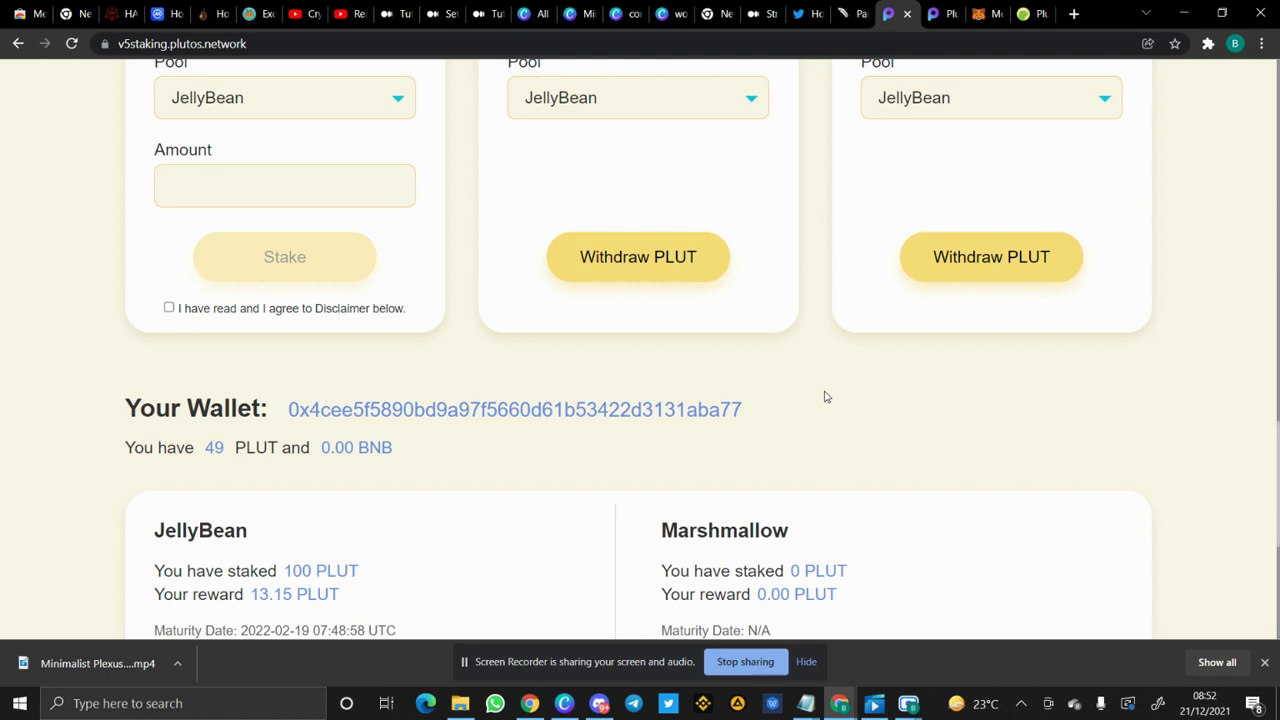
pyautogui.scroll(1, 826, 397)
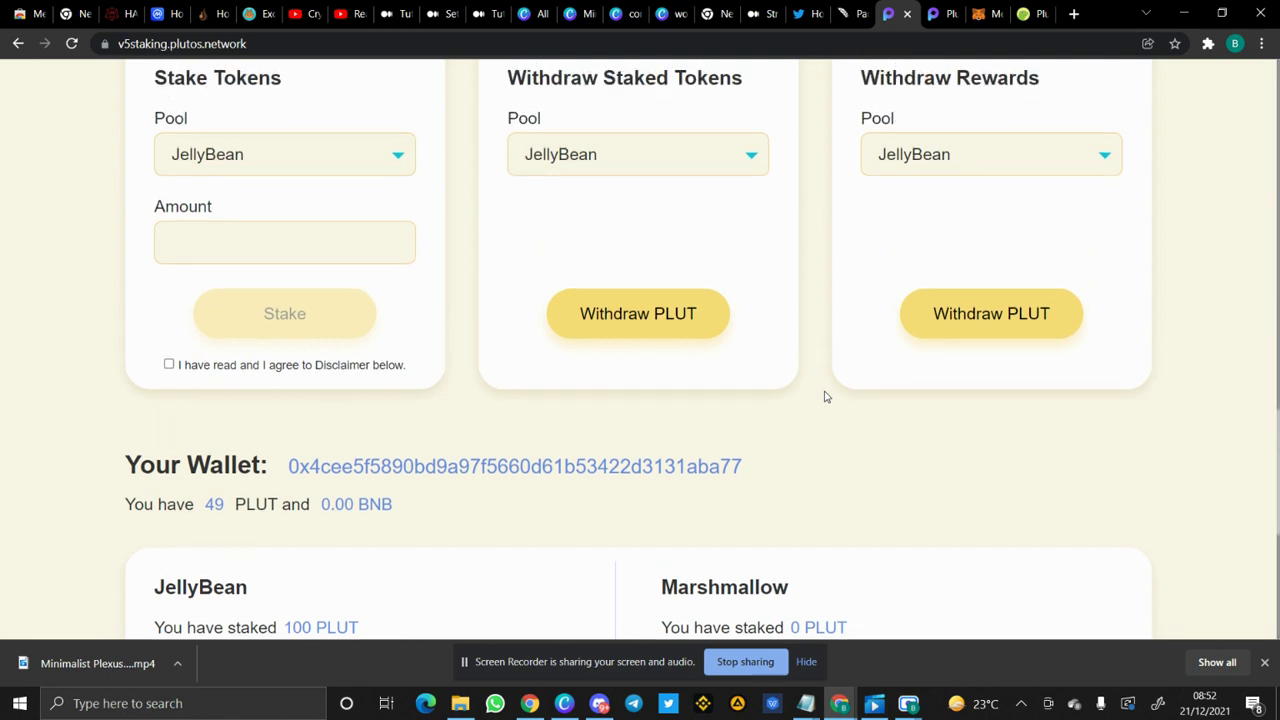
pyautogui.scroll(1, 826, 397)
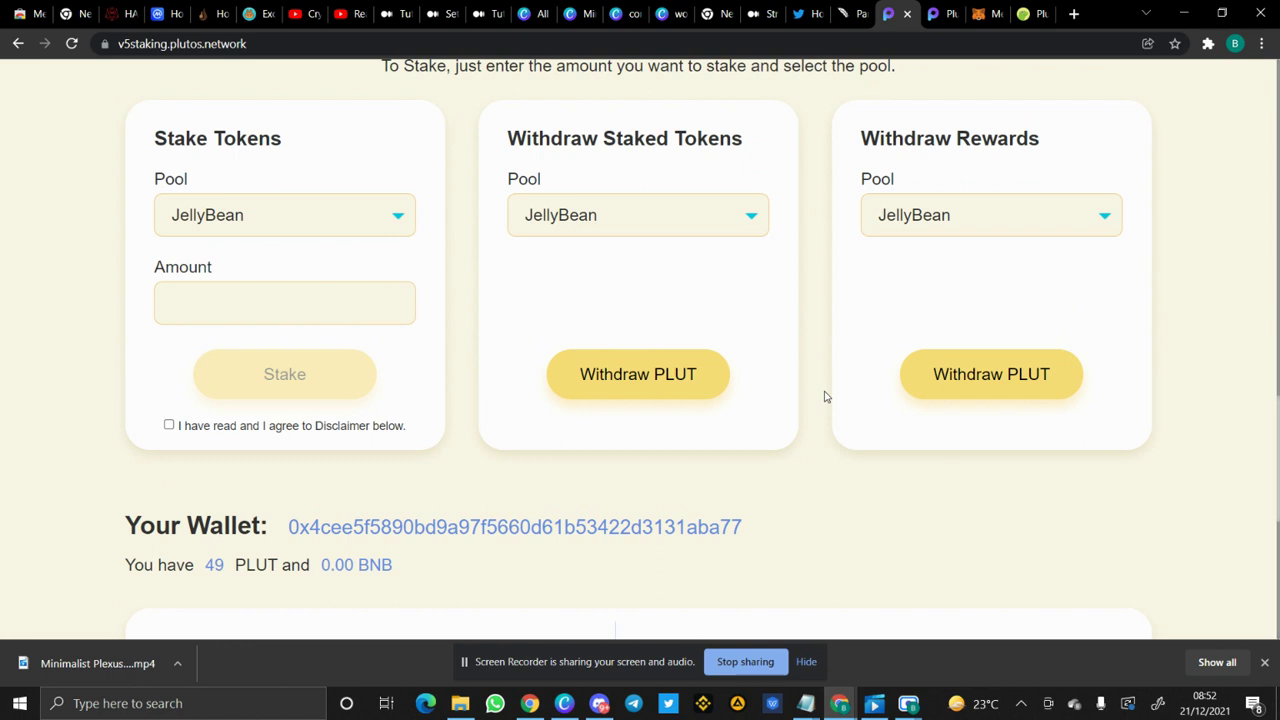
pyautogui.scroll(1, 826, 397)
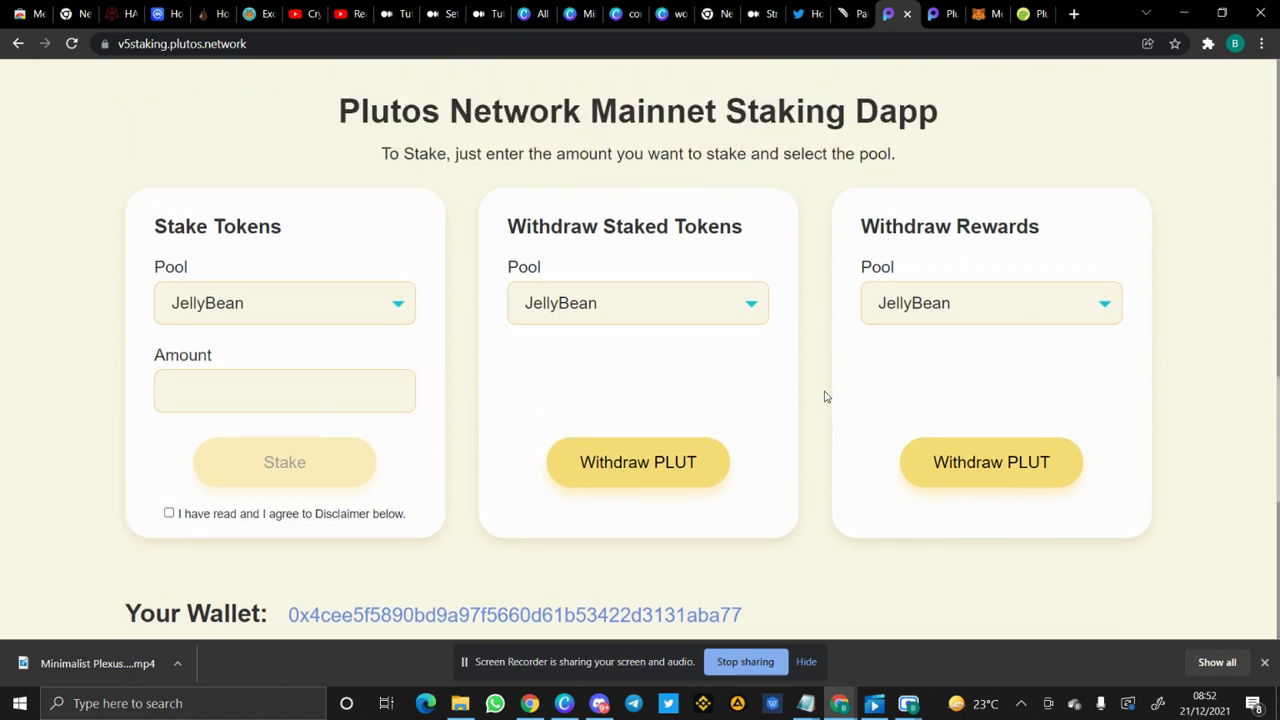
pyautogui.scroll(1, 826, 397)
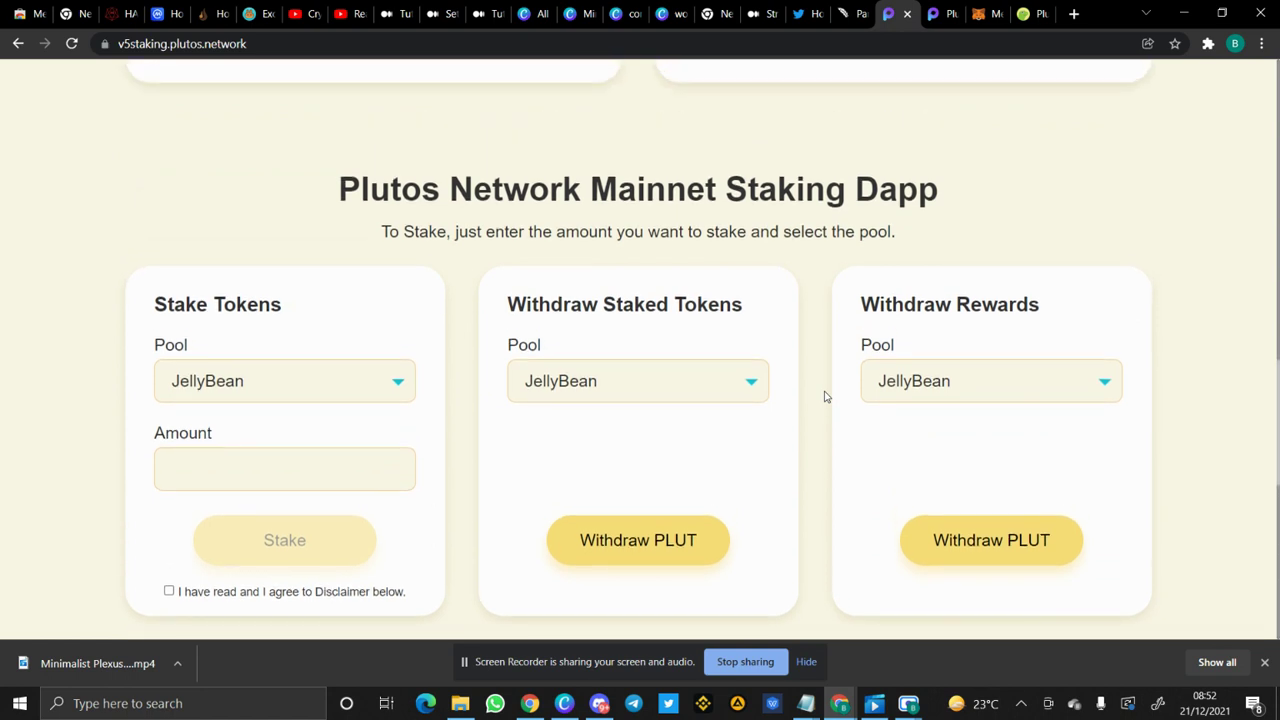
pyautogui.scroll(2, 826, 397)
pyautogui.scroll(1, 826, 397)
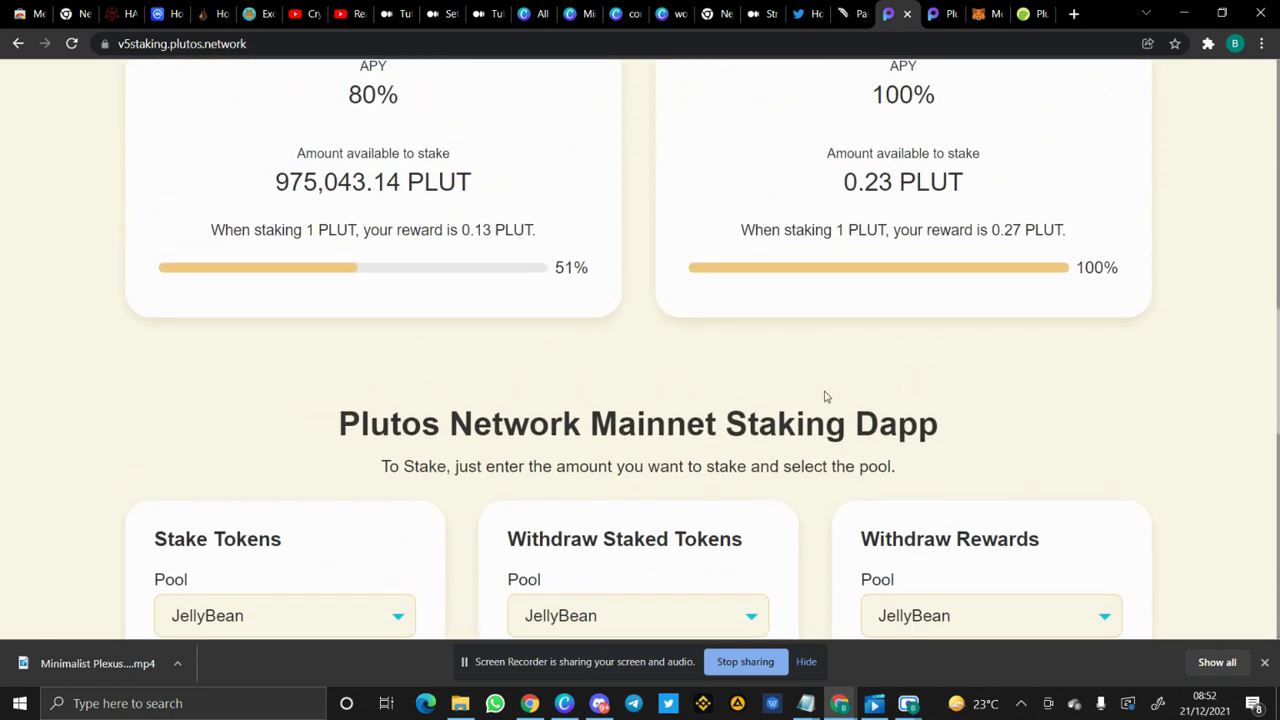